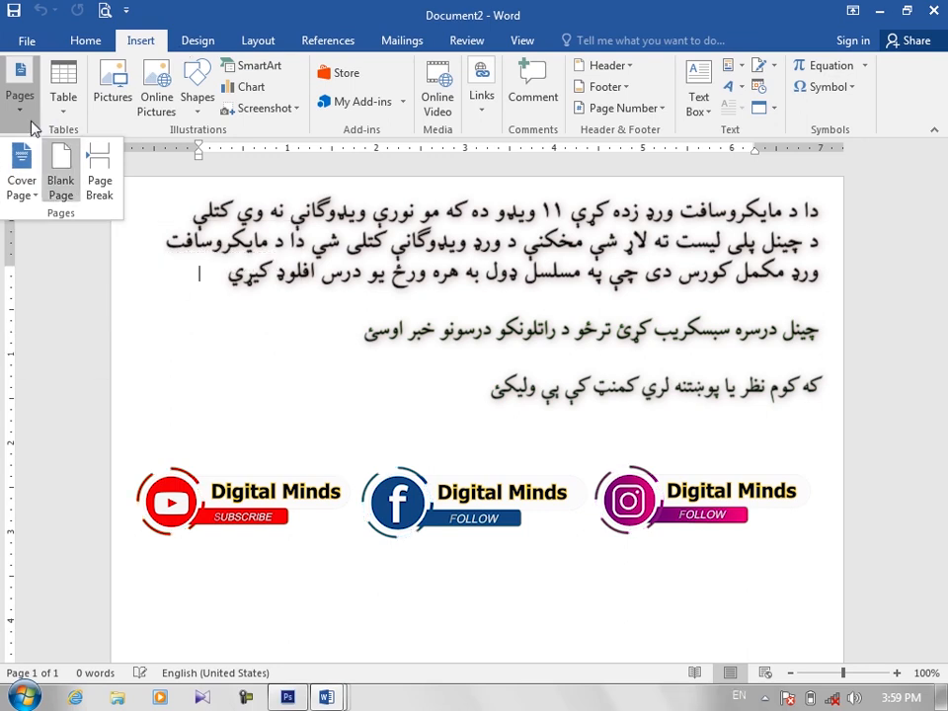
Step: Insert the built-in Slice (Dark) cover page at the start of the document
click(26, 183)
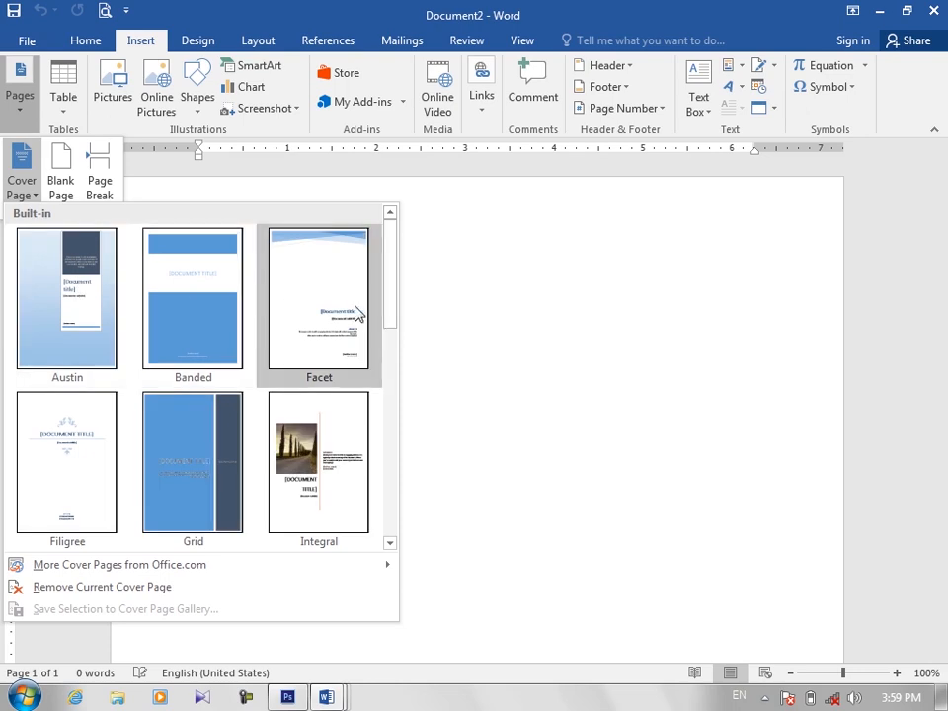
drag(387, 328, 394, 468)
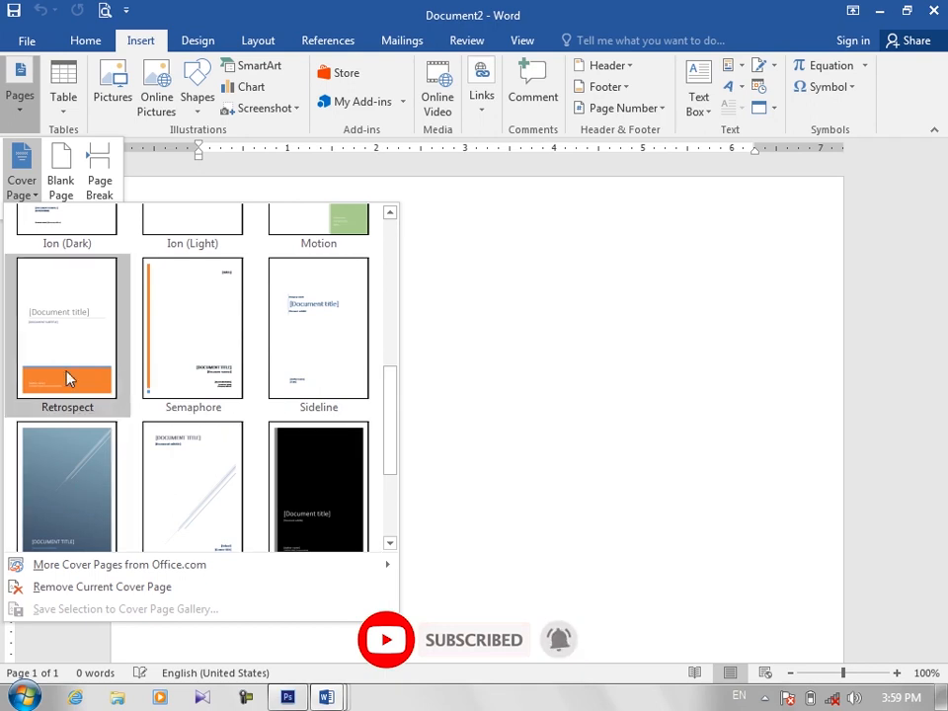
mouse_move(392, 438)
mouse_down()
mouse_move(396, 317)
mouse_move(396, 451)
mouse_up()
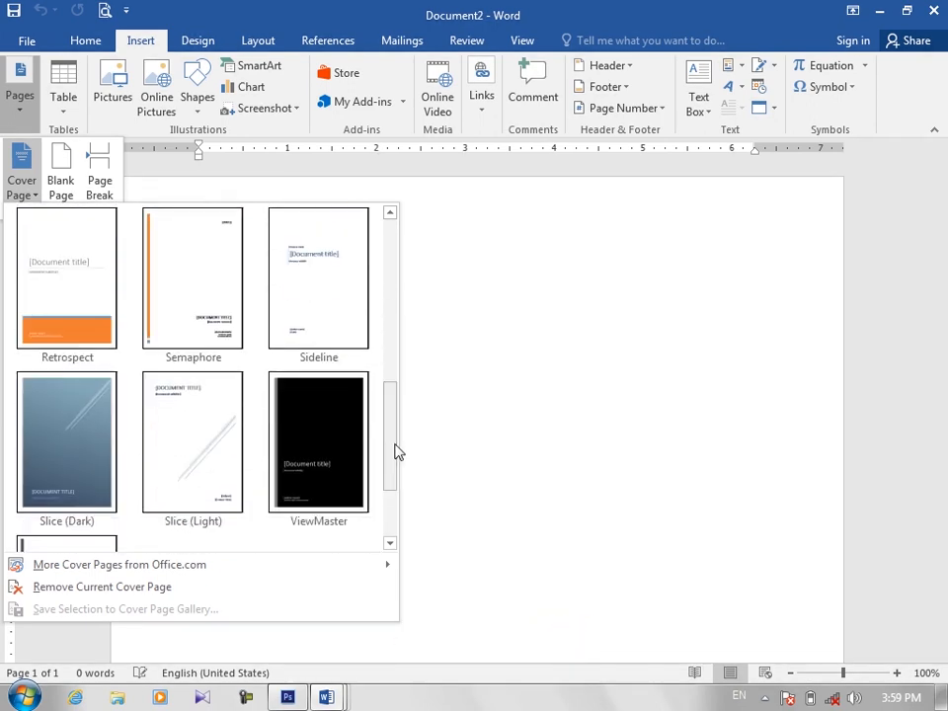
click(79, 440)
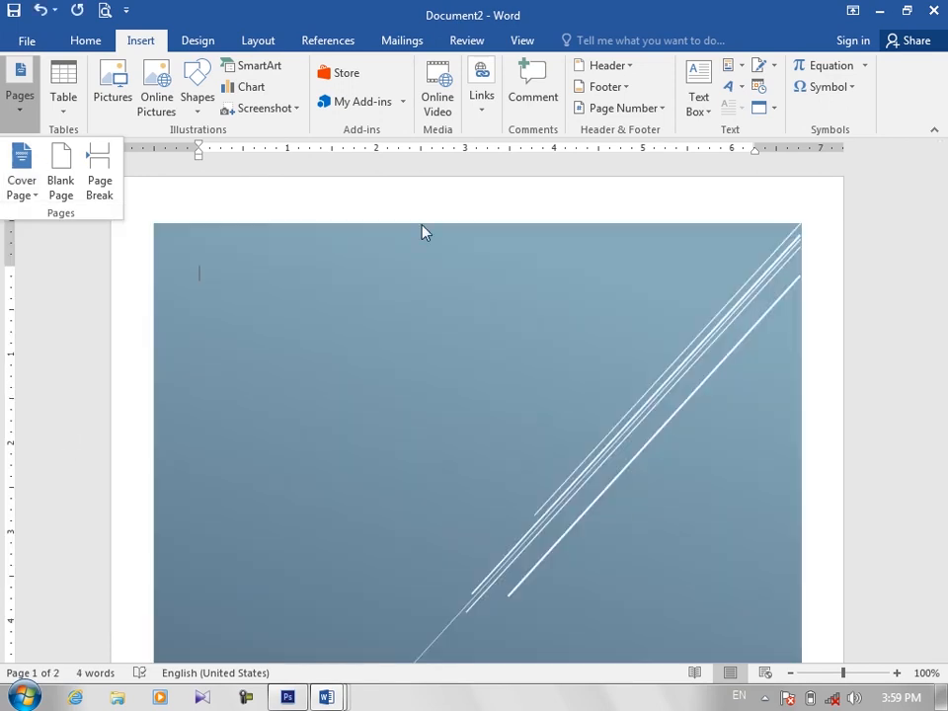
Step: Check the cover page in the print preview and return to the document
click(104, 12)
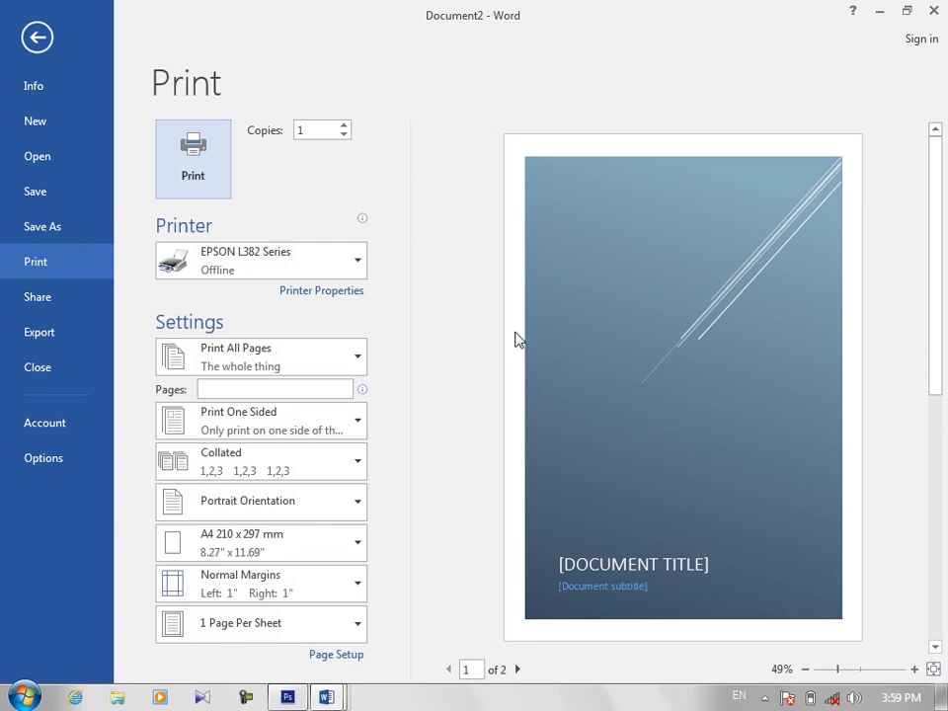
click(40, 37)
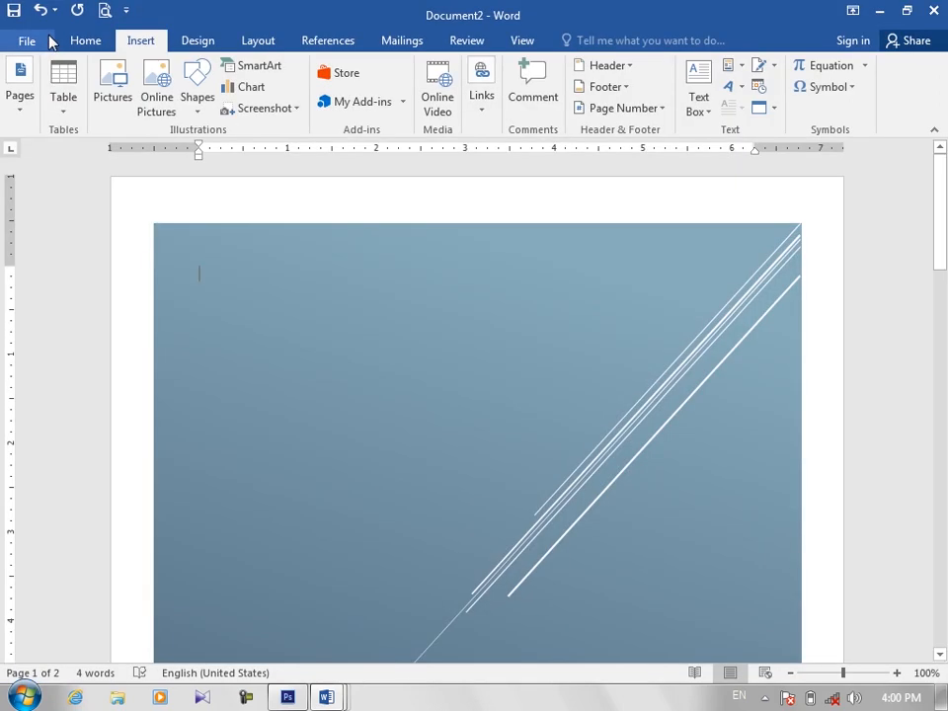
click(20, 97)
click(24, 185)
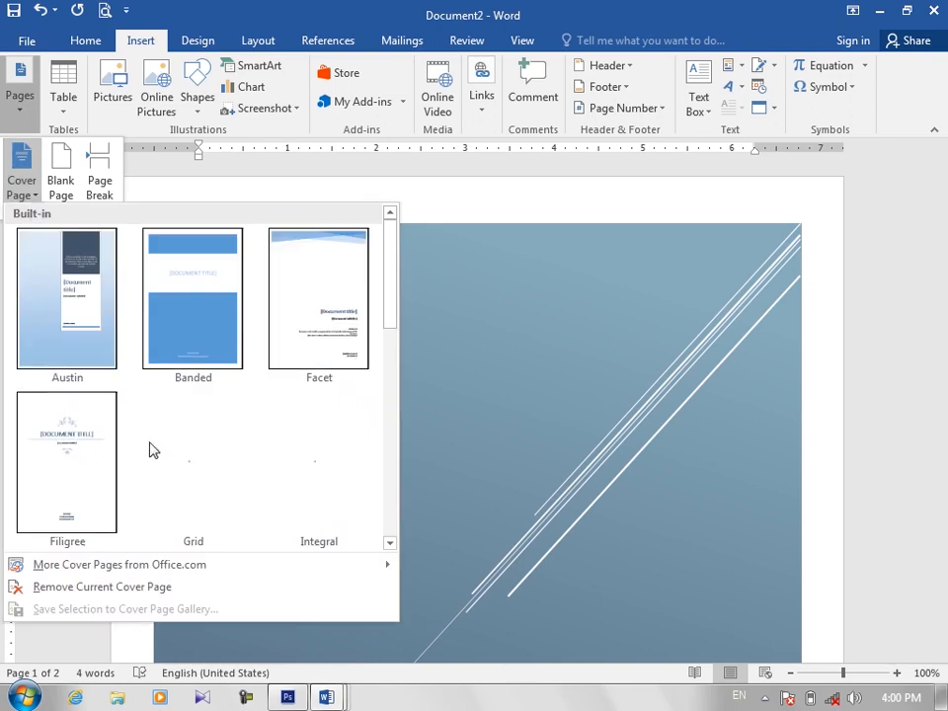
click(924, 320)
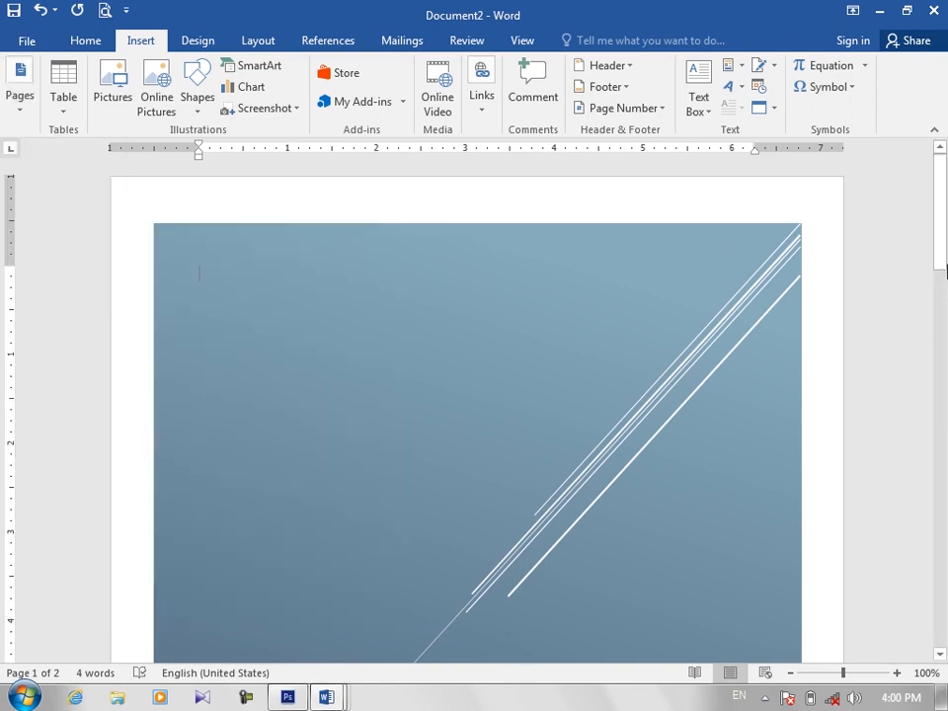
Step: Replace the document title placeholder on the cover page with "Word 2016"
drag(943, 267, 943, 420)
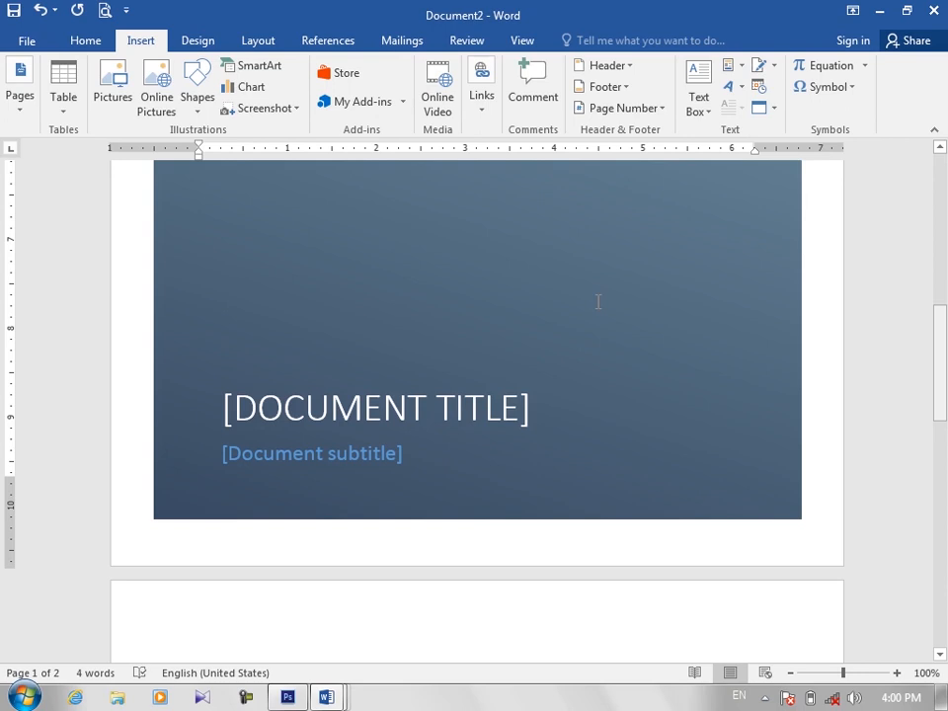
click(358, 404)
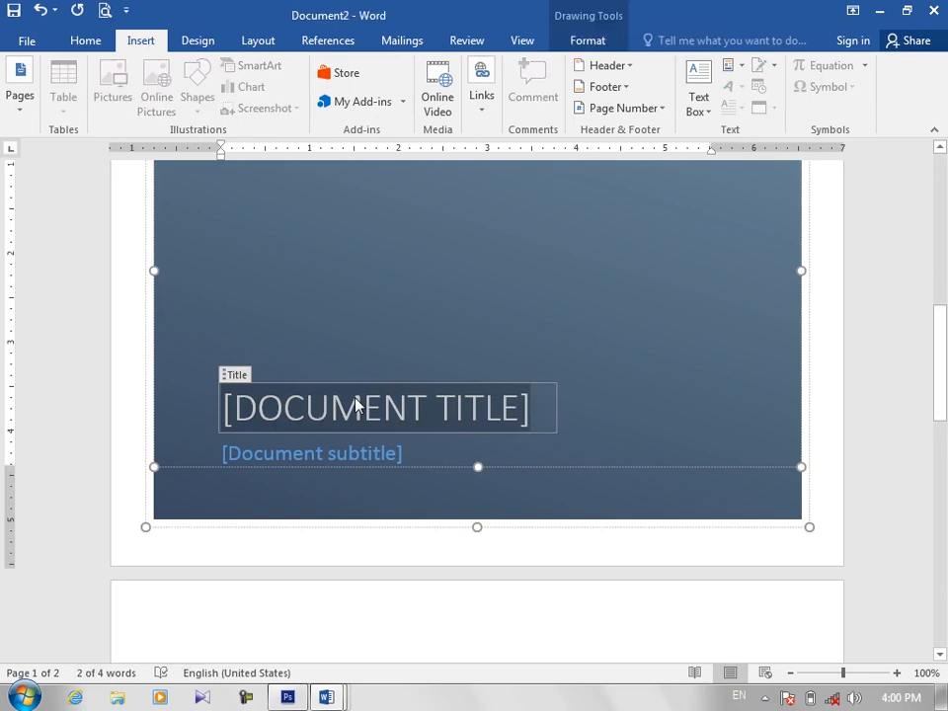
key(Delete)
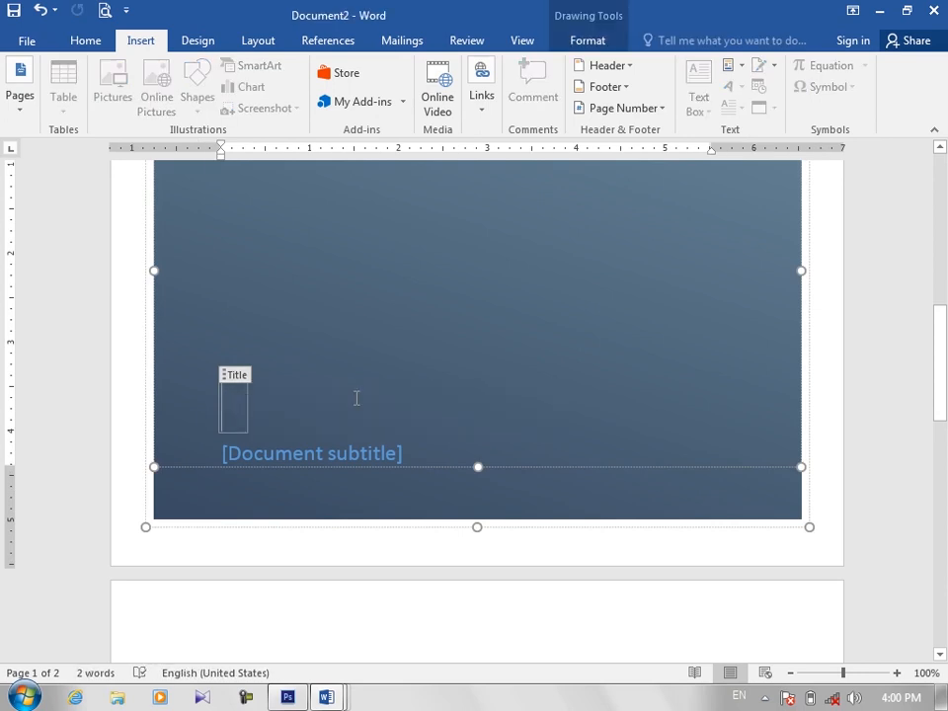
text(WO)
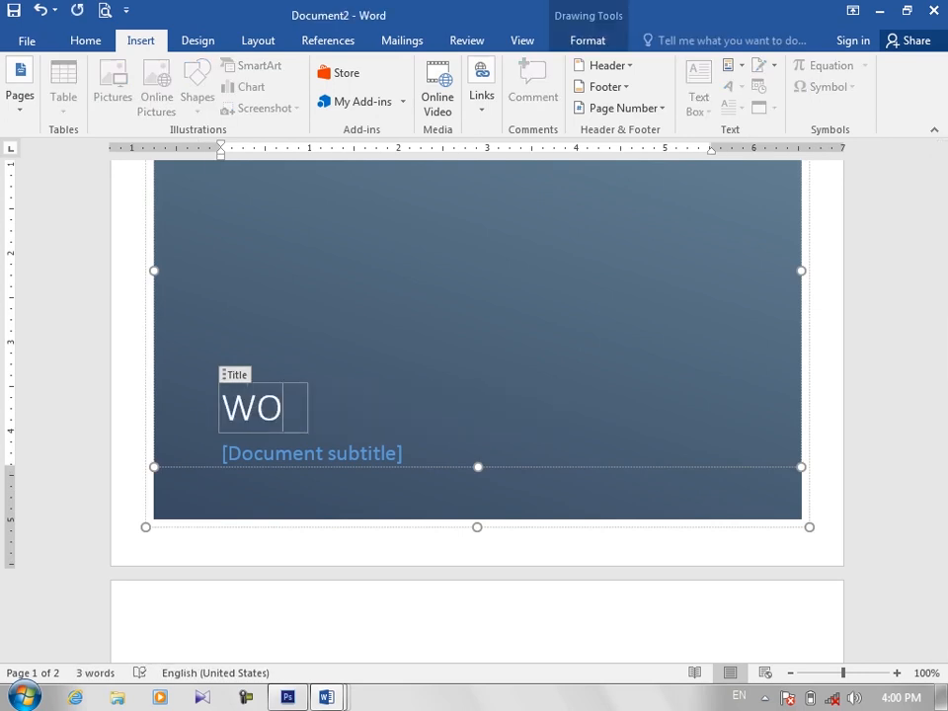
text(RD)
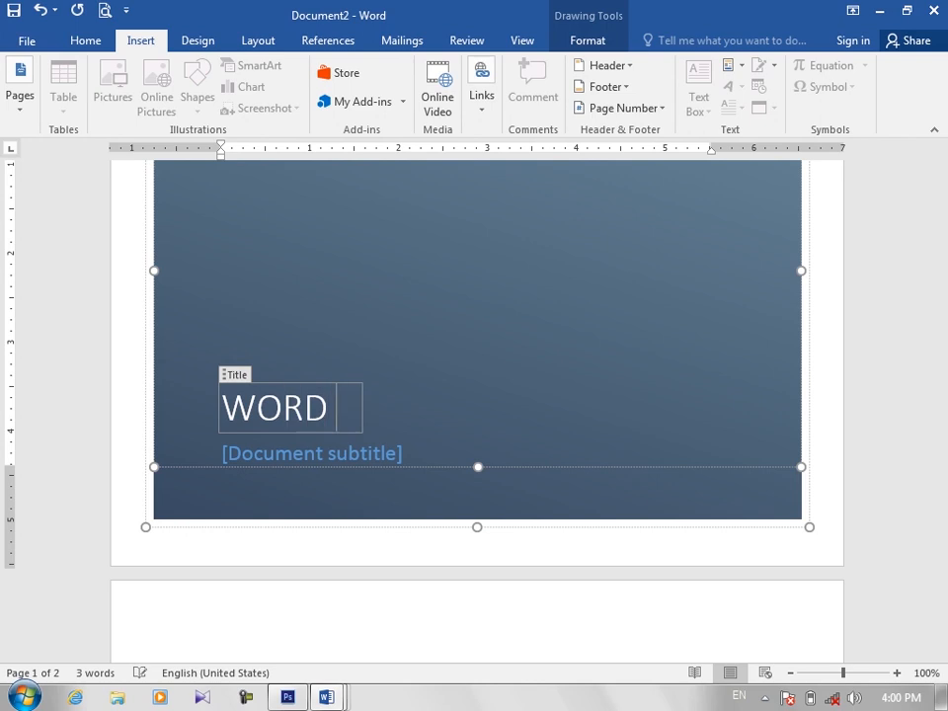
text( 2016)
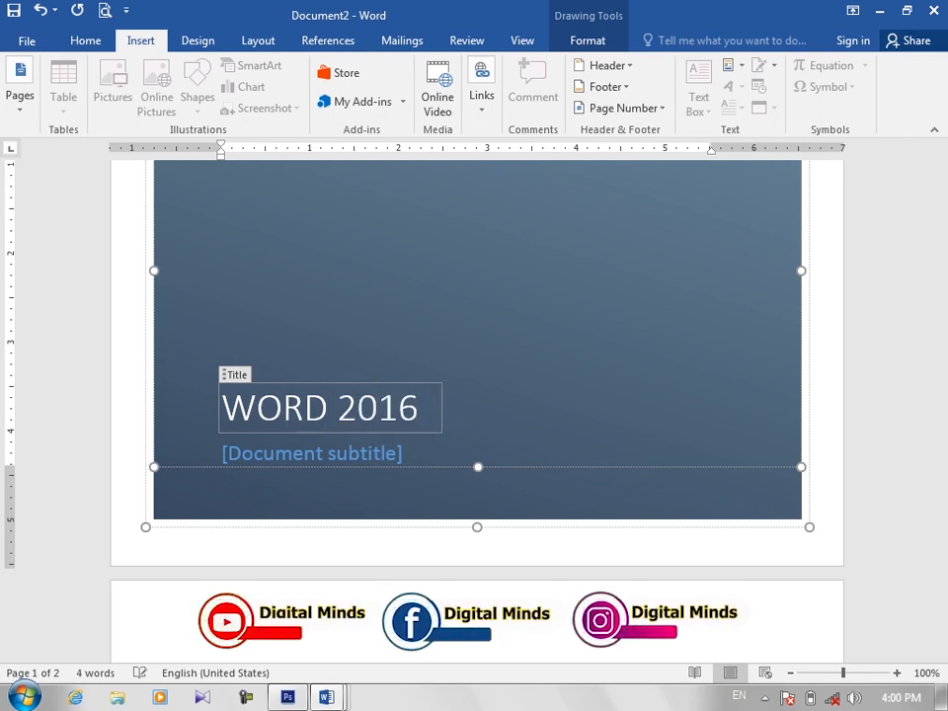
Step: Replace the document subtitle placeholder below the cover title with "2019"
click(274, 456)
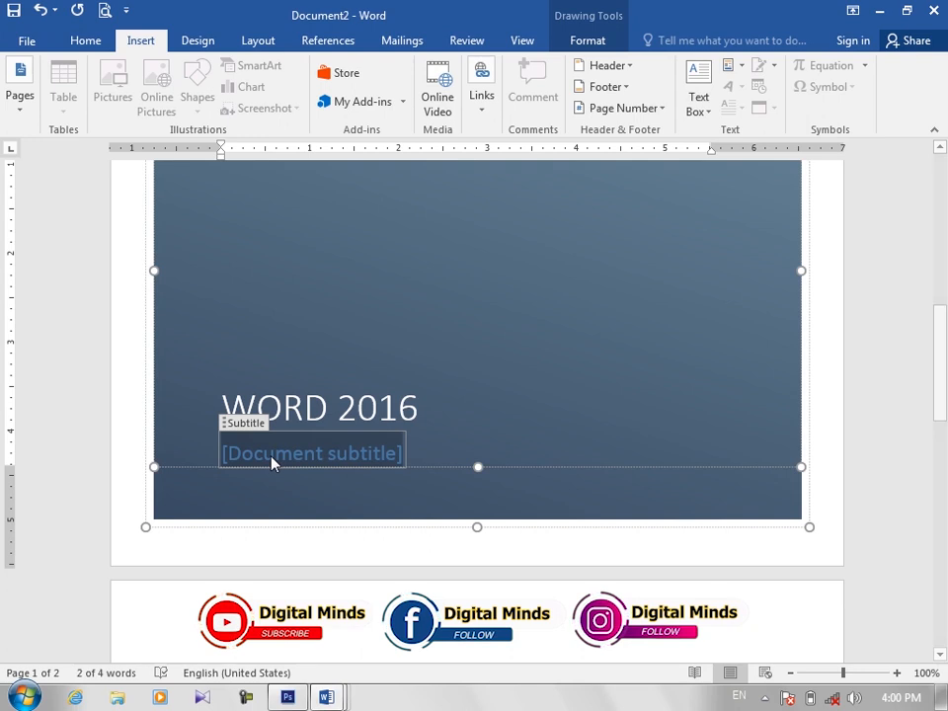
text(2019)
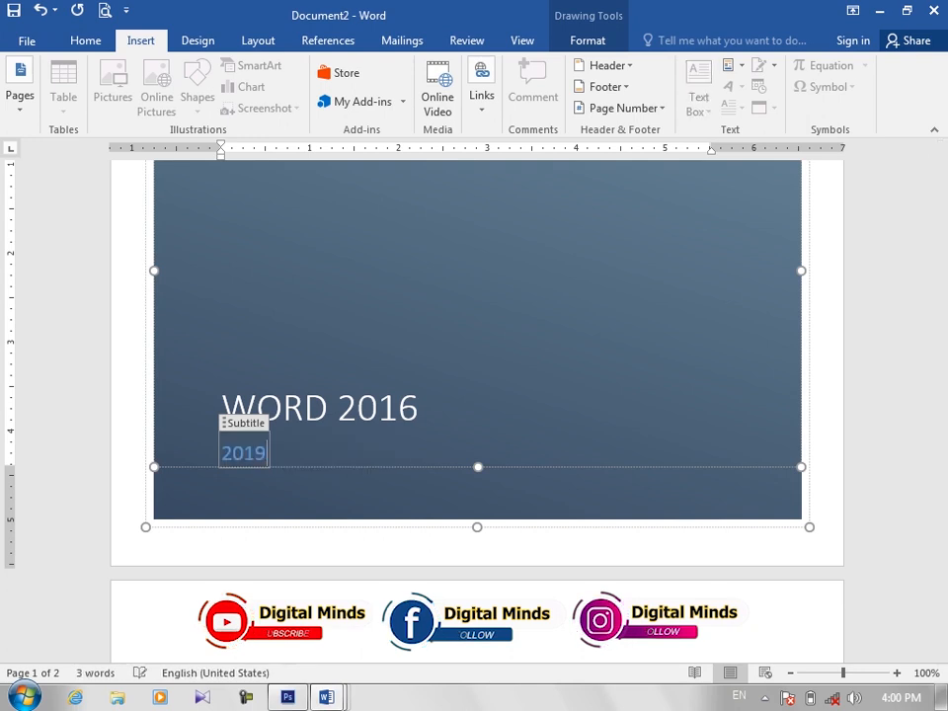
click(419, 358)
Step: Remove the current Slice (Dark) cover page from the document
drag(943, 344, 946, 214)
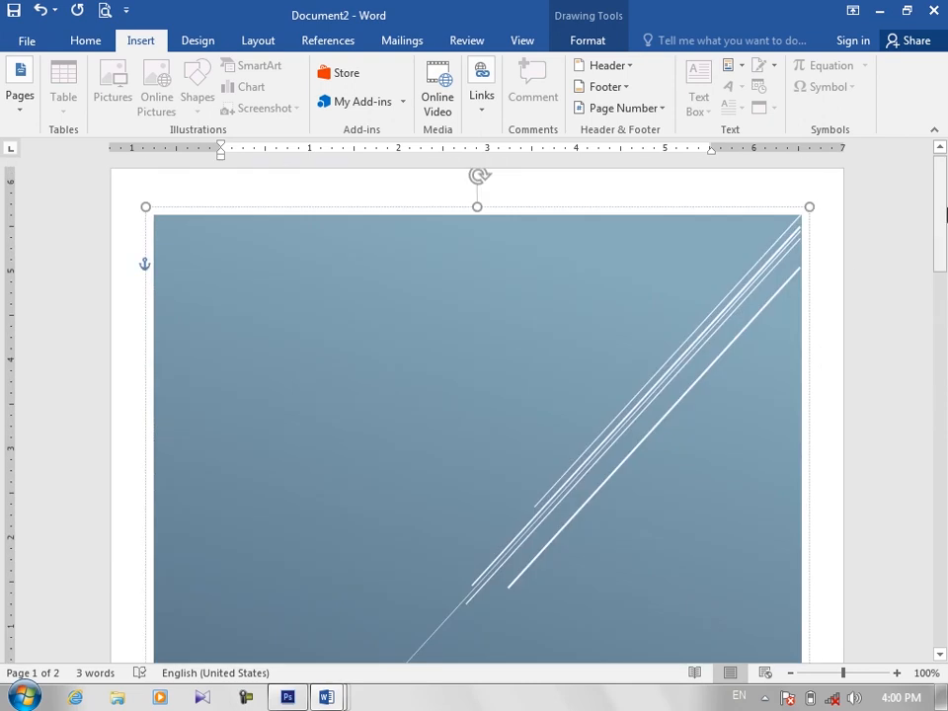
click(635, 319)
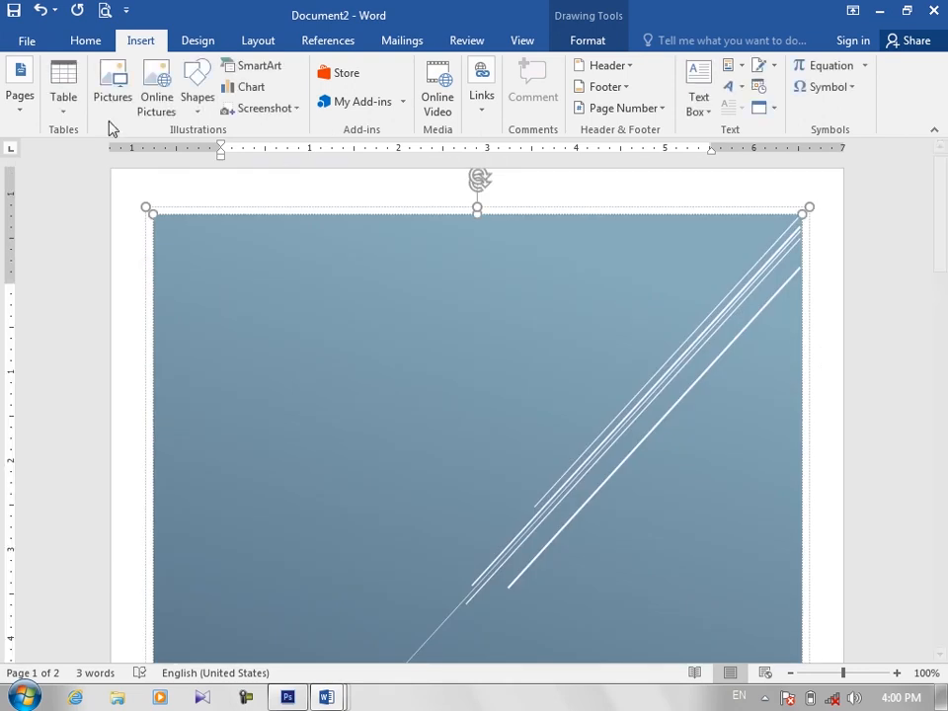
click(16, 107)
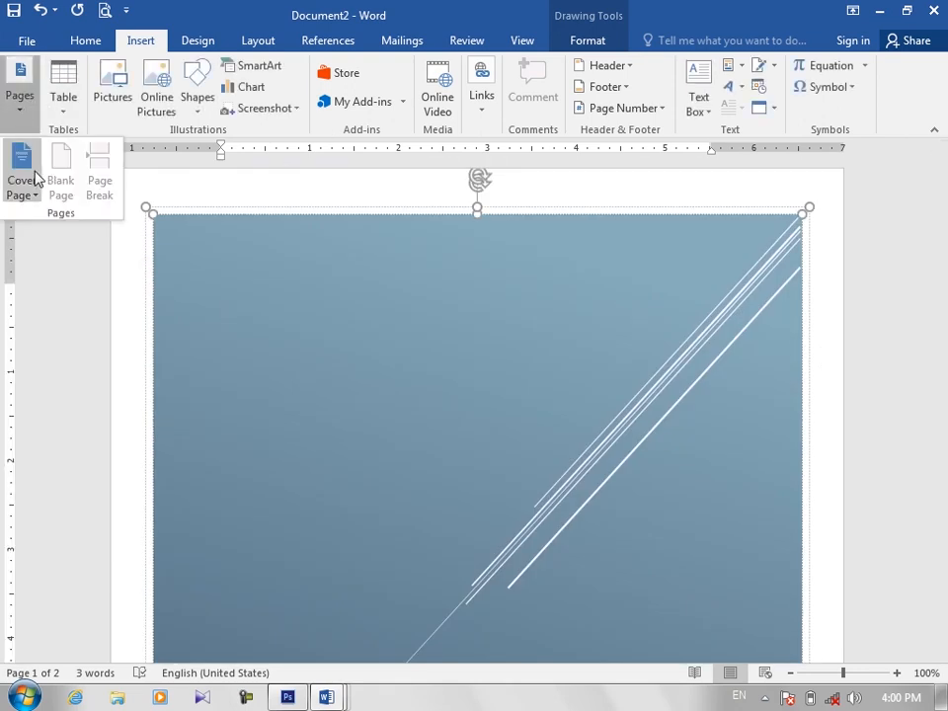
click(33, 195)
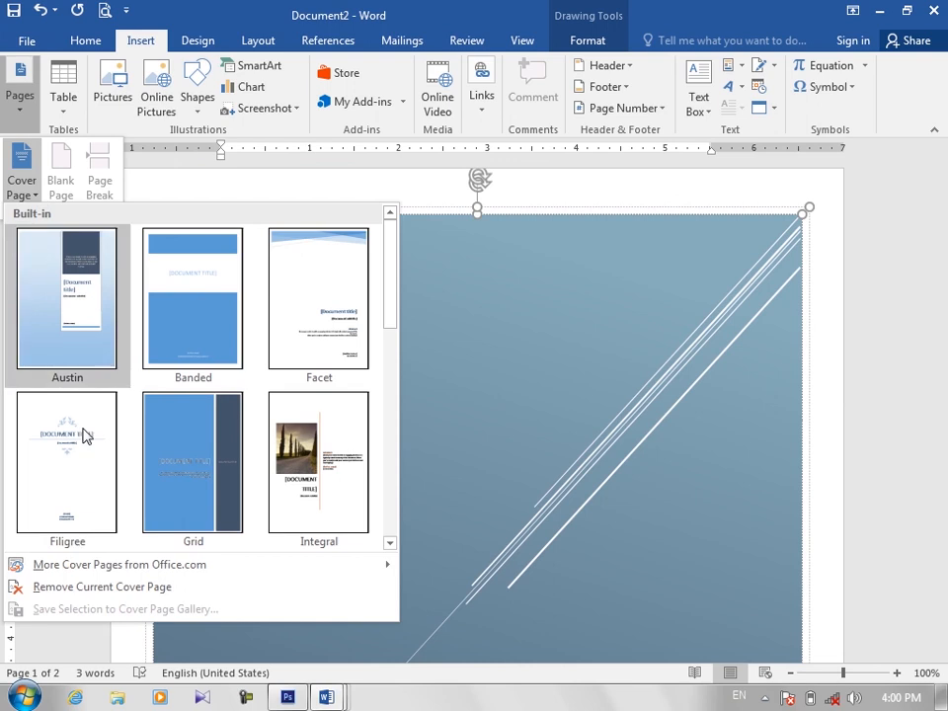
click(84, 593)
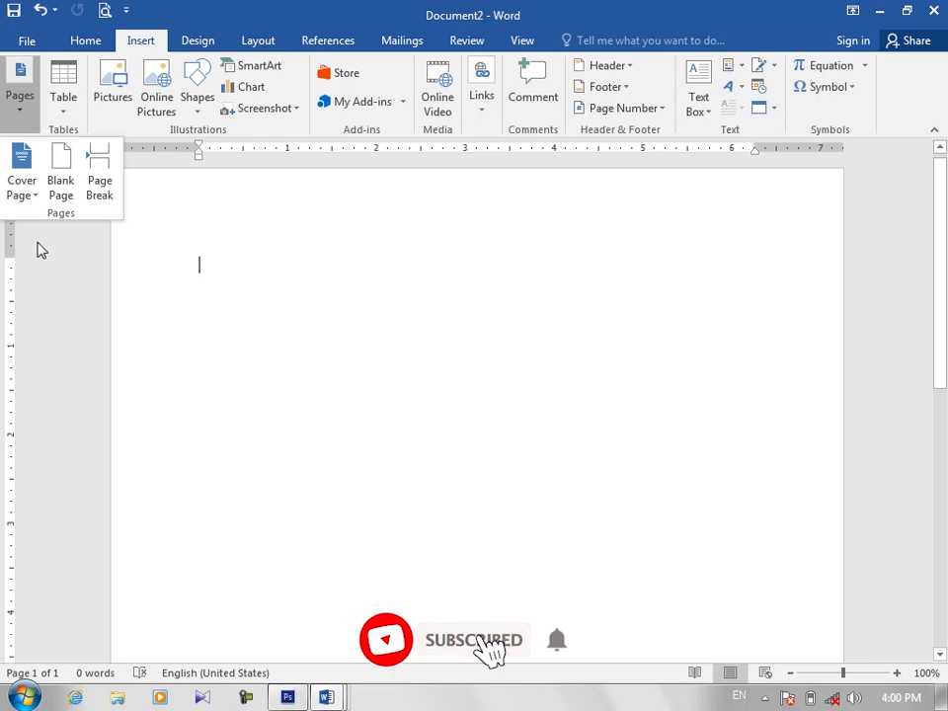
Step: Insert the built-in Motion cover page with the green band and train picture
click(22, 176)
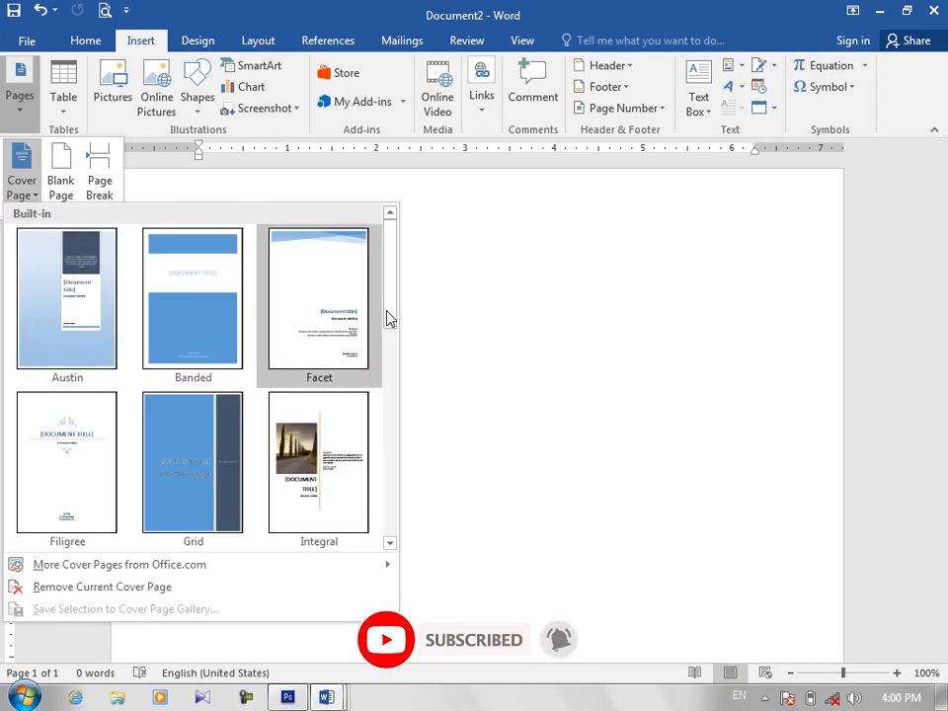
drag(389, 318, 393, 526)
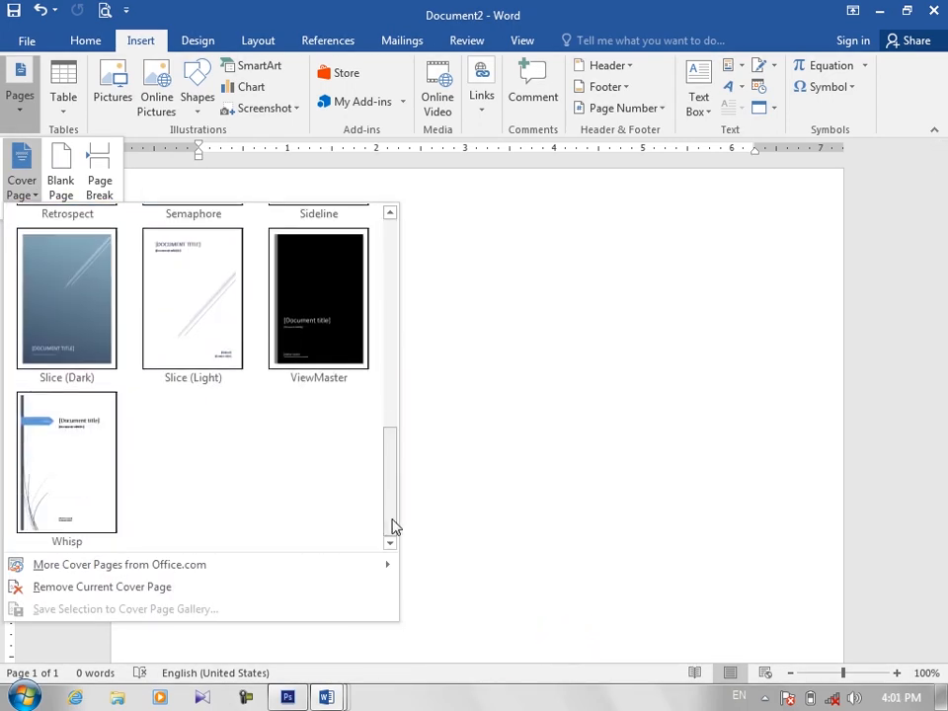
drag(393, 480, 389, 381)
click(315, 317)
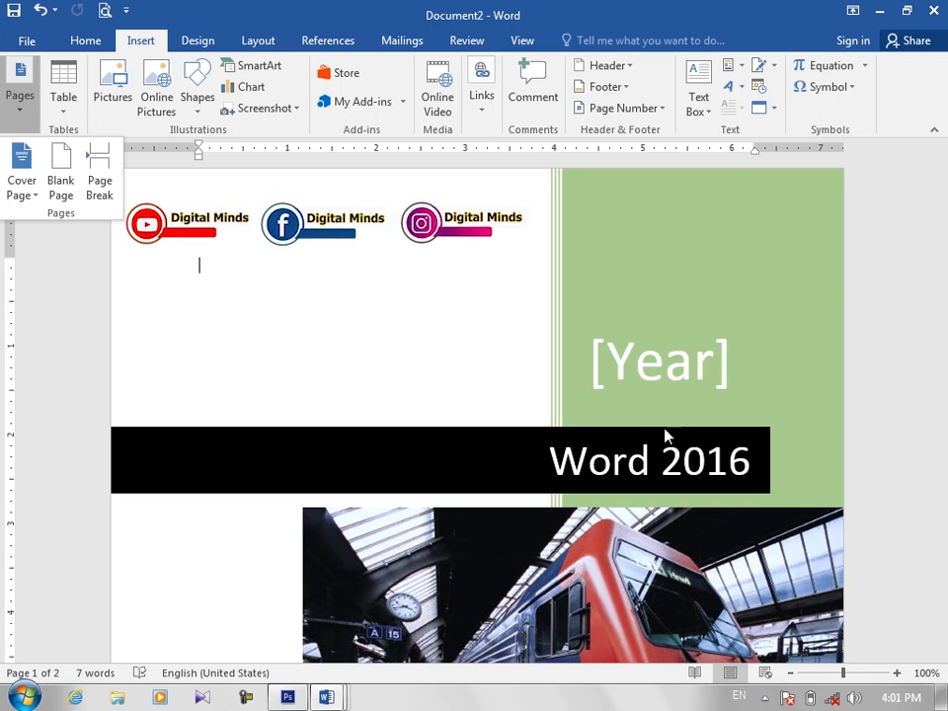
Step: Set the cover page's Year field by picking November 27, 2019 as the date
click(649, 372)
click(649, 373)
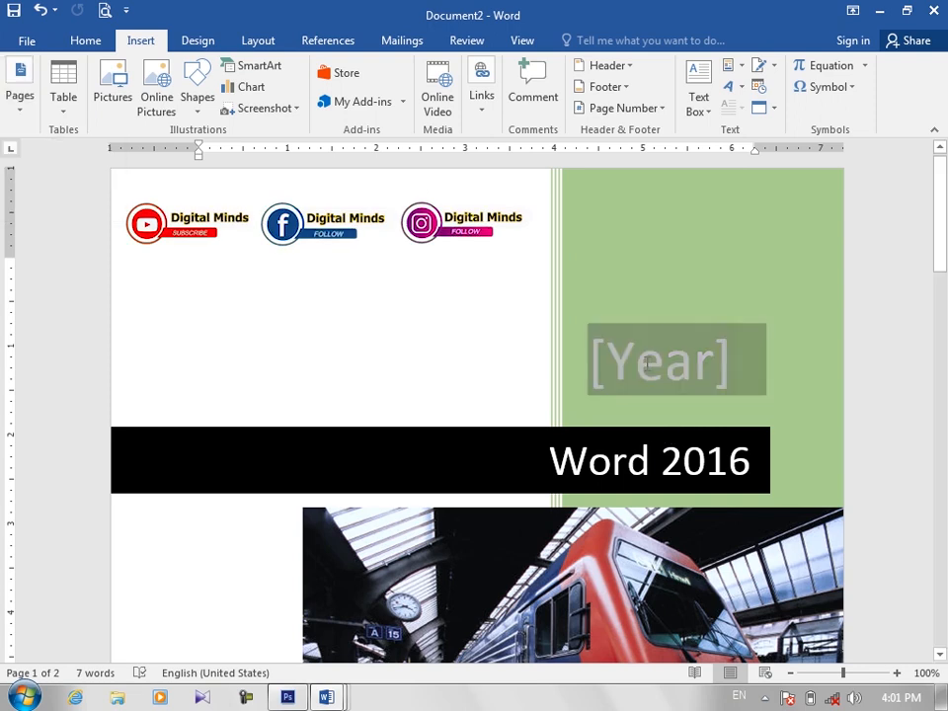
click(745, 362)
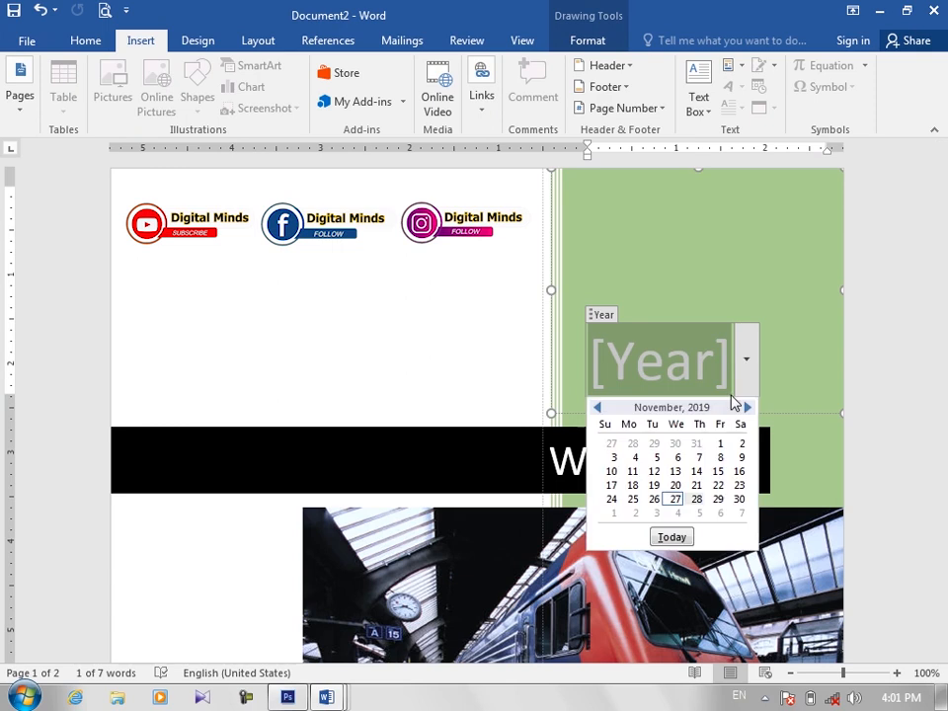
click(677, 496)
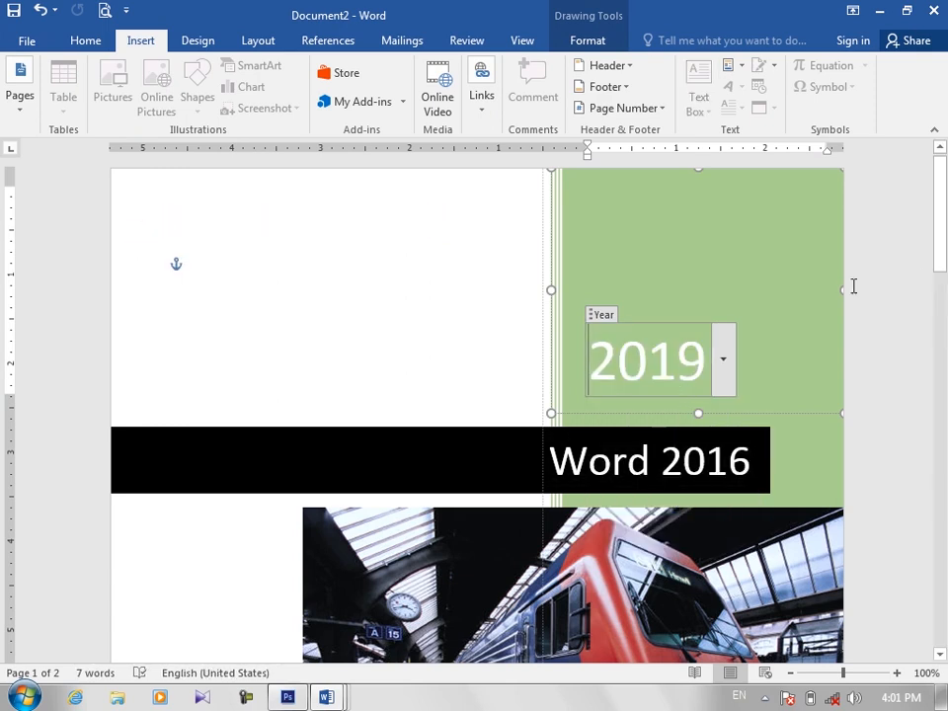
Step: View the author details at the foot of the cover page and the user name in the General Word options, leaving the options unchanged
drag(944, 258, 943, 413)
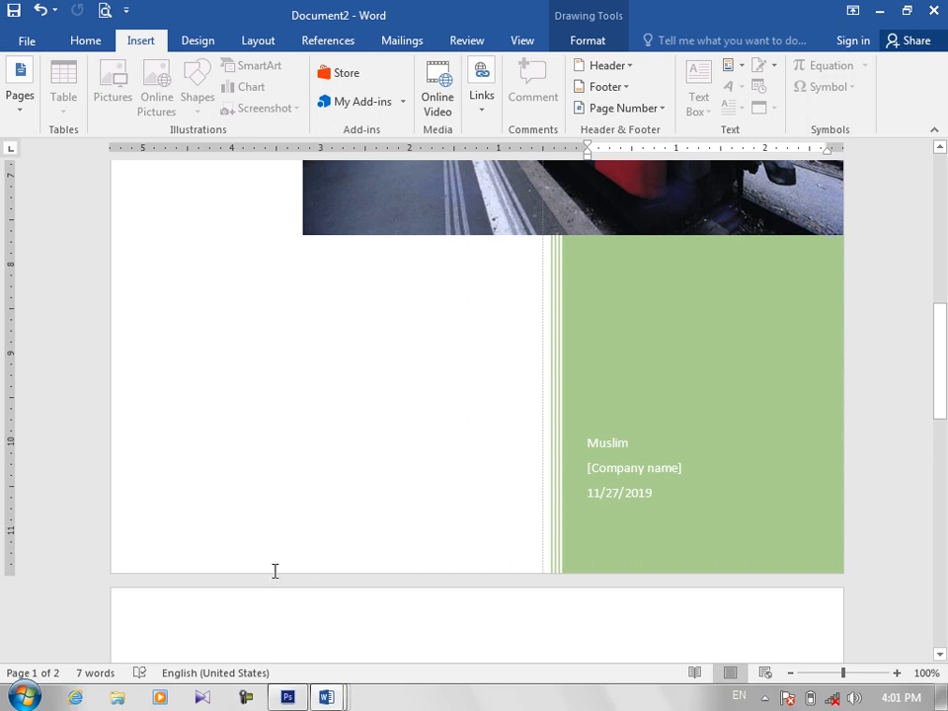
click(28, 42)
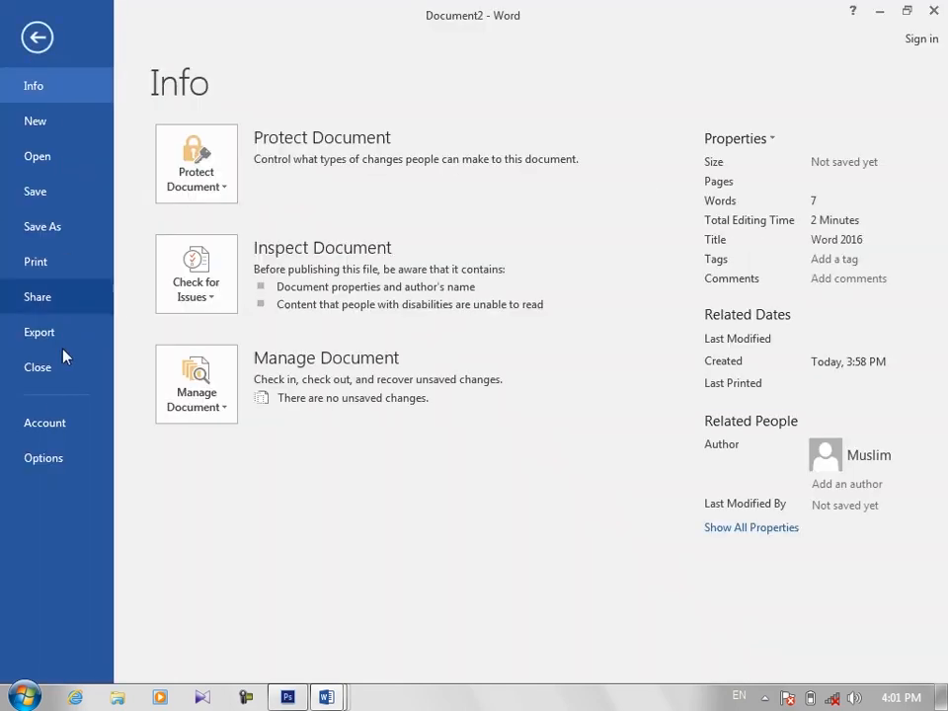
key(Escape)
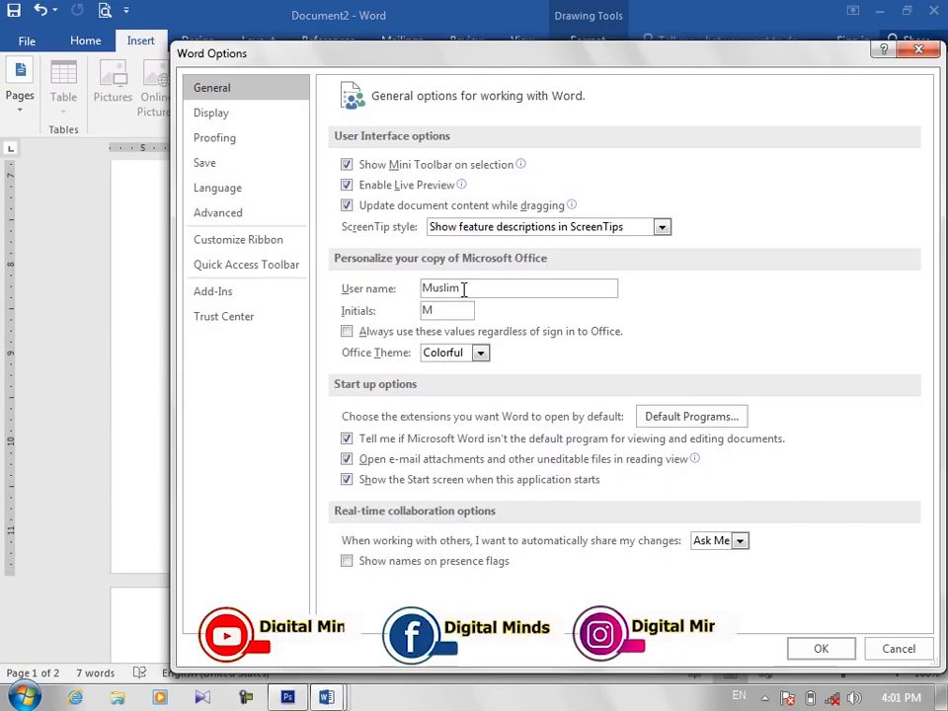
click(916, 53)
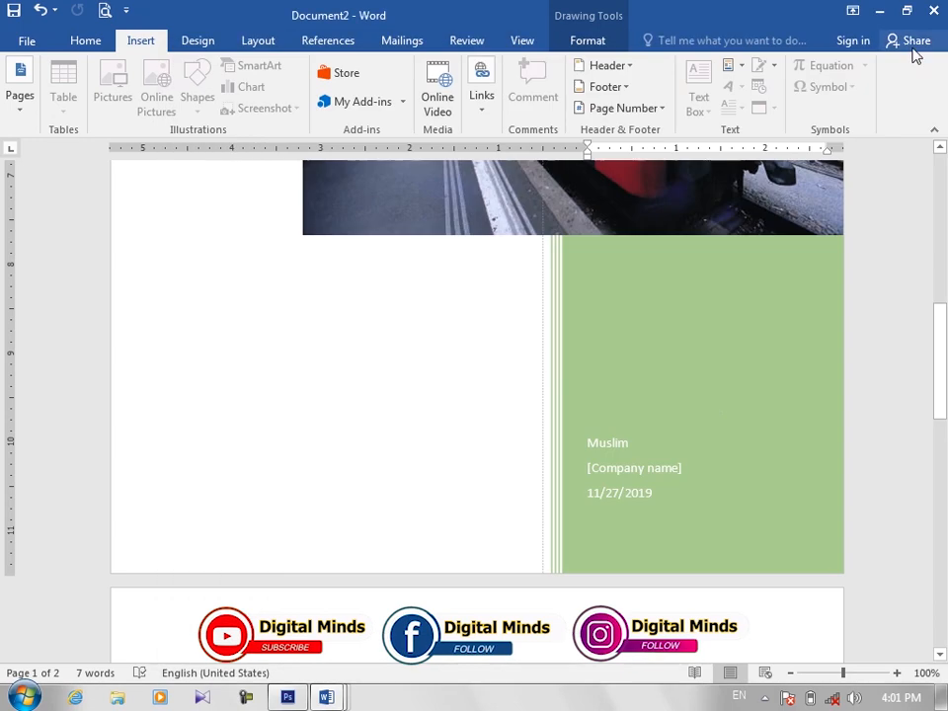
Step: Examine the Motion cover page from the company name field up to the title, with the zoom reduced to 51%
click(620, 473)
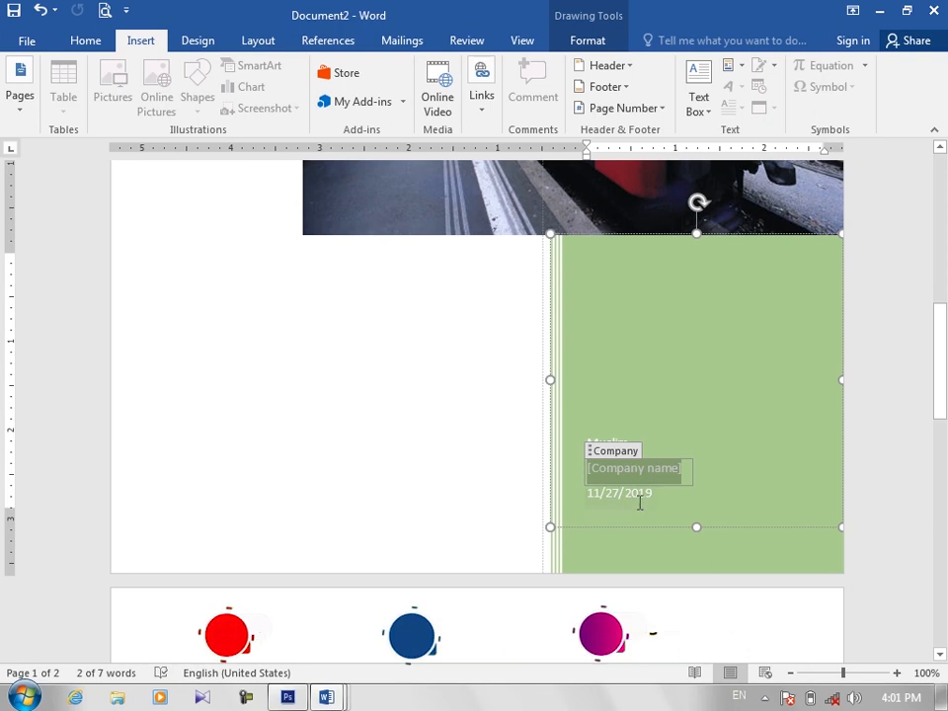
click(755, 411)
drag(945, 350, 945, 229)
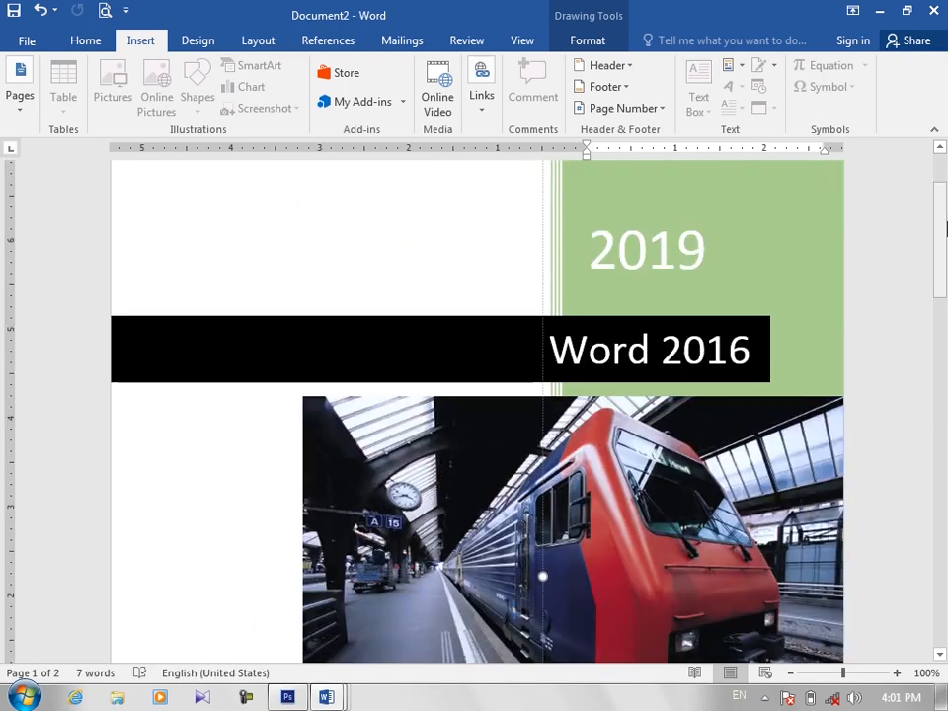
click(945, 261)
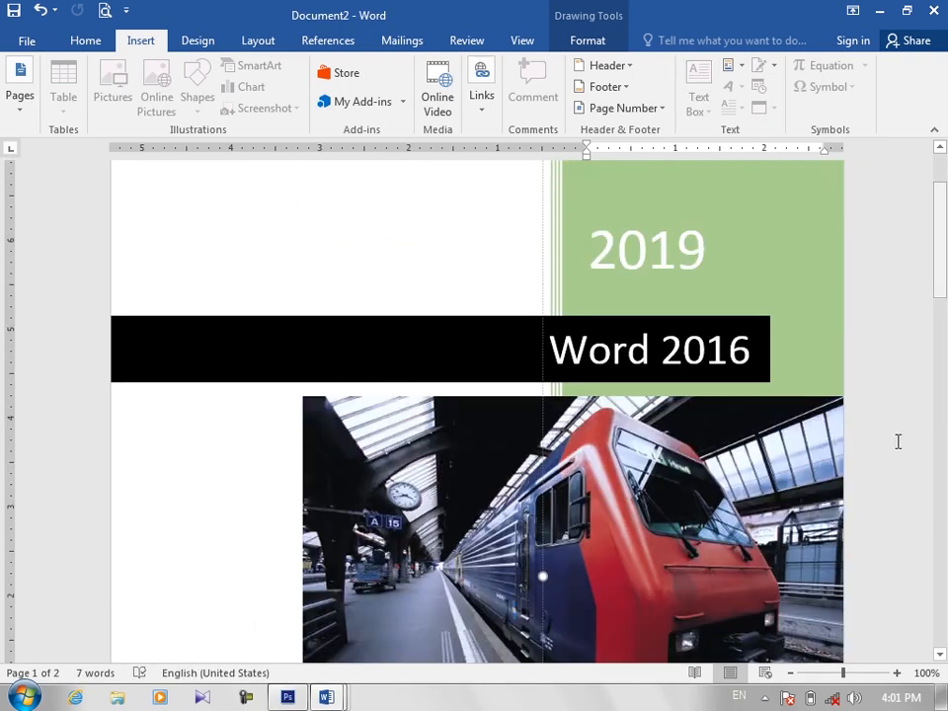
click(813, 677)
drag(813, 672, 819, 673)
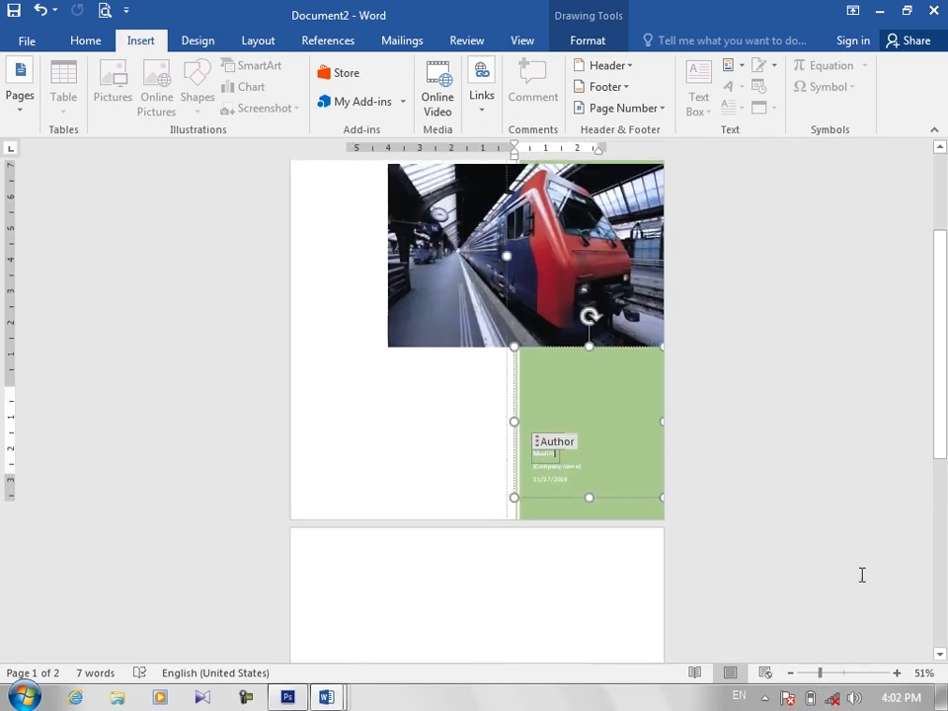
Step: Start replacing the train picture on the cover page, working offline with pictures from the computer
drag(940, 435, 945, 355)
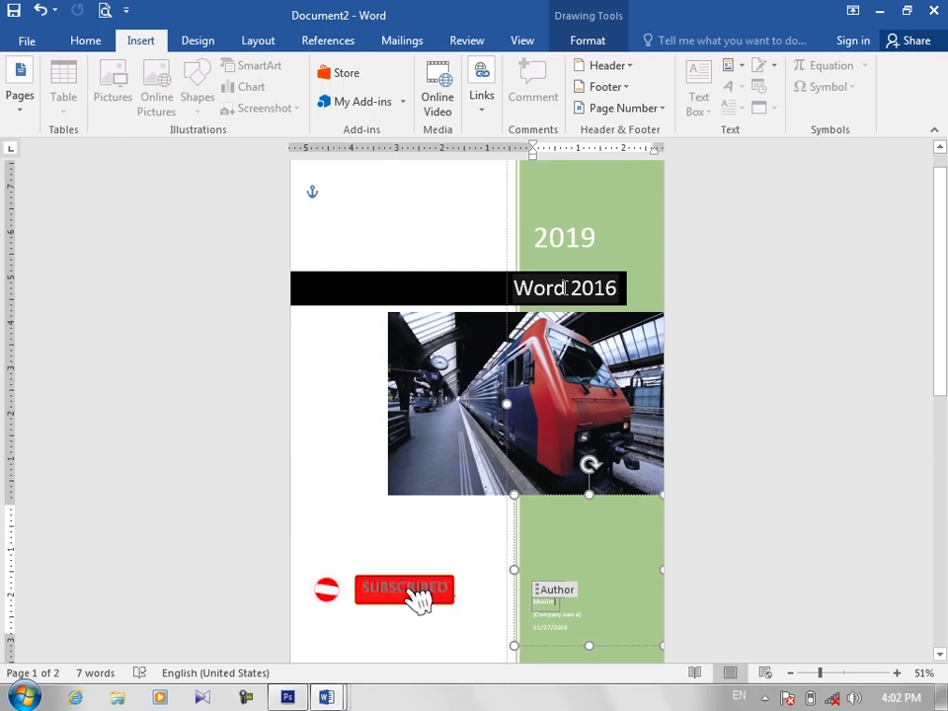
click(569, 395)
right_click(569, 397)
click(556, 397)
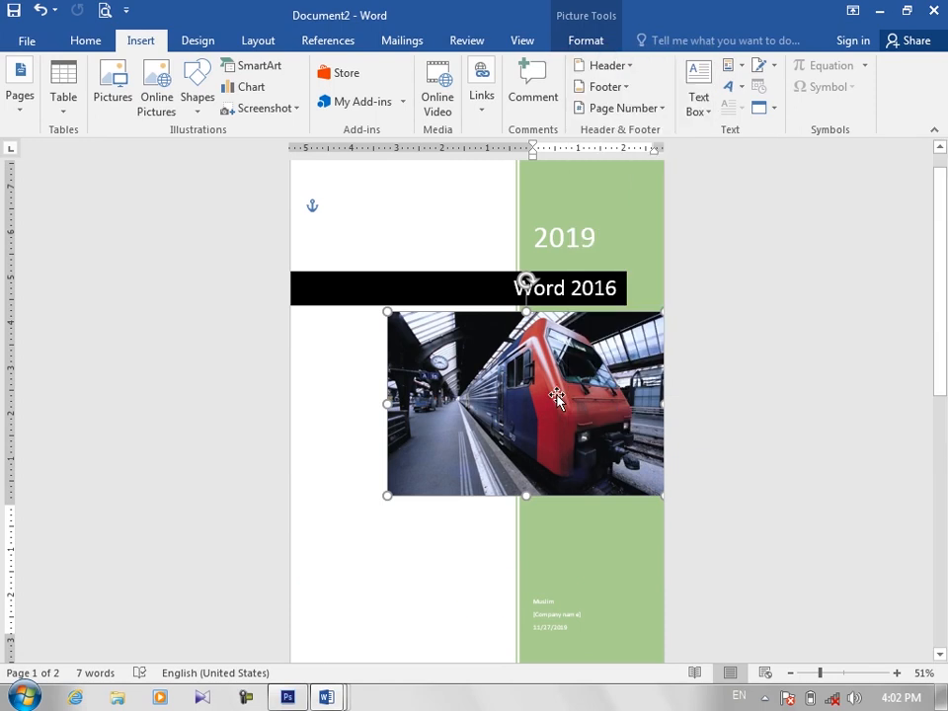
double_click(557, 397)
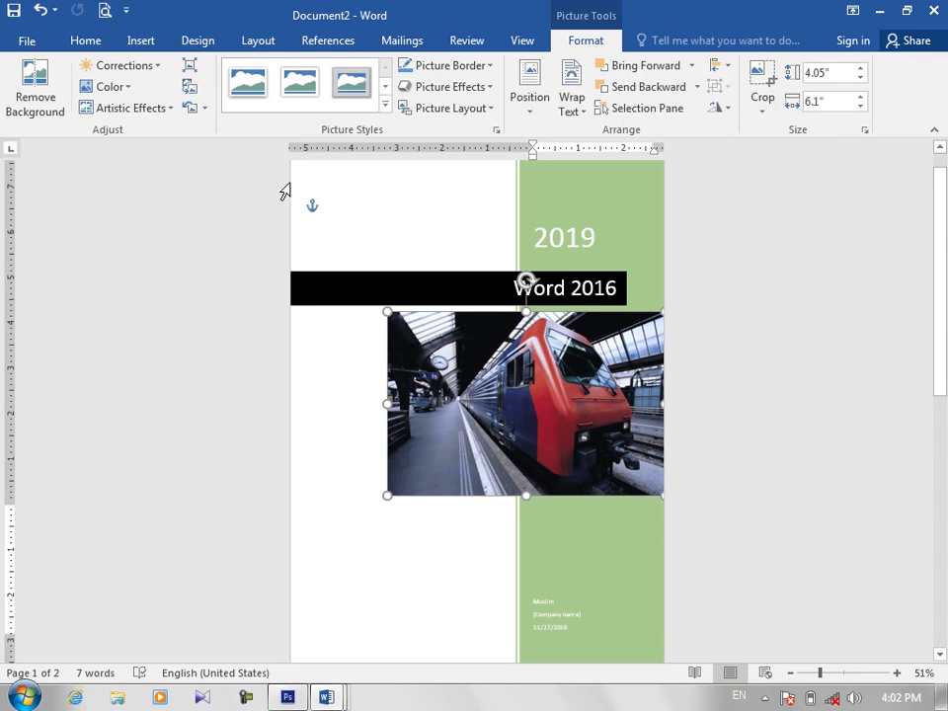
click(191, 87)
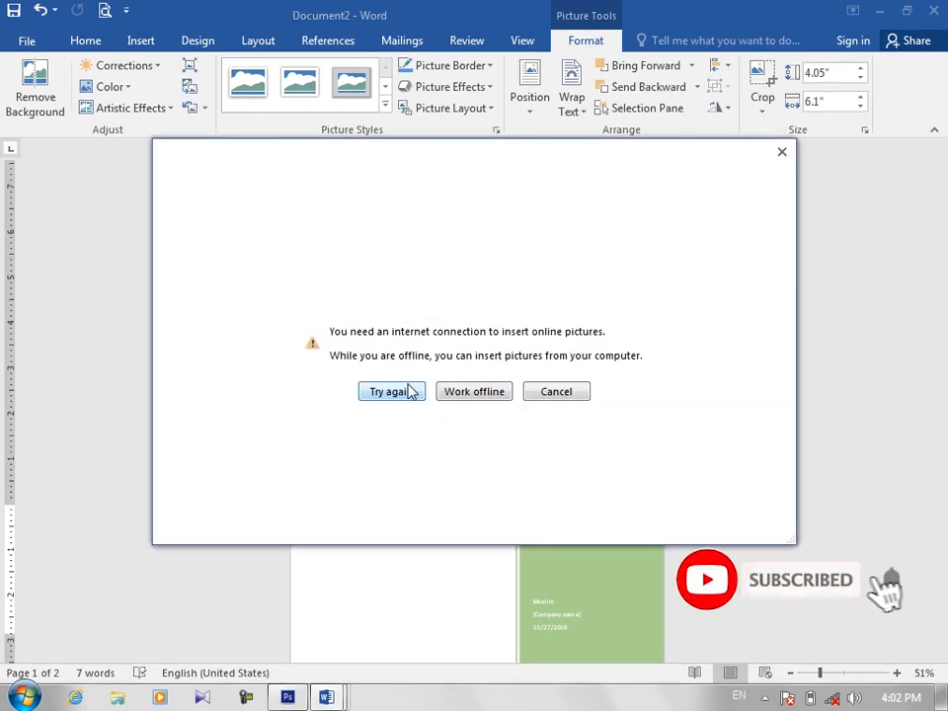
click(468, 393)
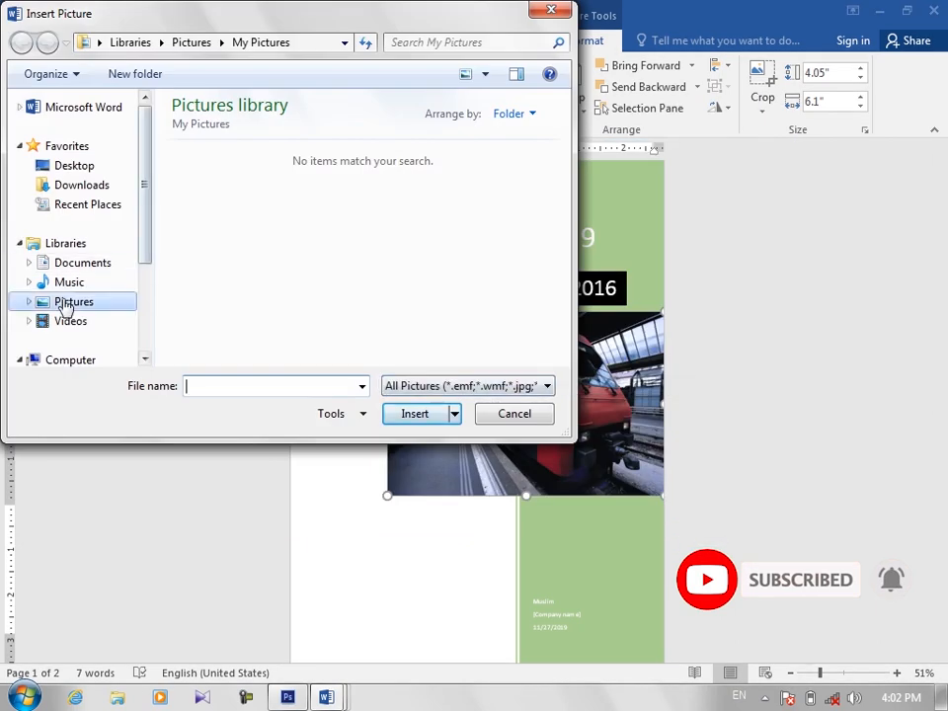
Step: Choose Koala.jpg from the Sample Pictures folder in Public Pictures as the cover page's replacement picture
drag(144, 234, 144, 274)
click(30, 235)
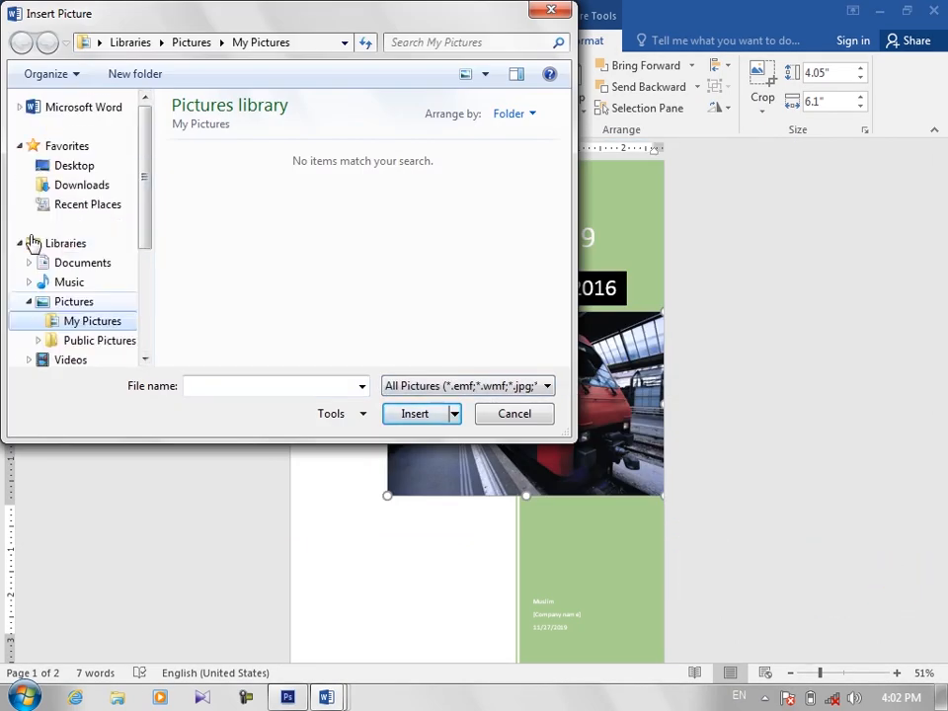
click(81, 324)
drag(144, 245, 144, 270)
click(90, 322)
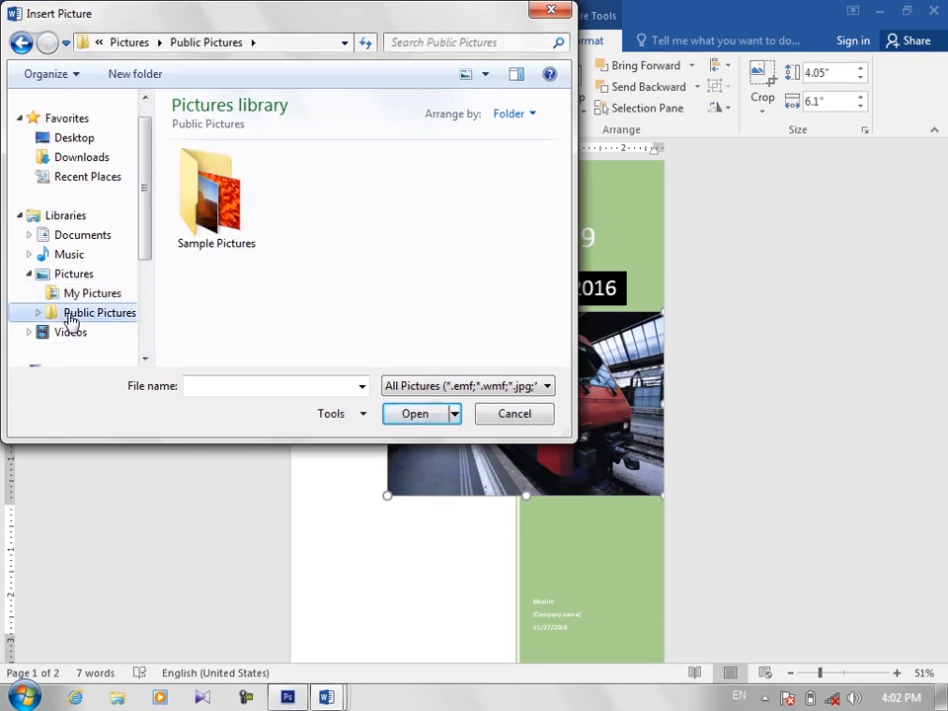
double_click(211, 219)
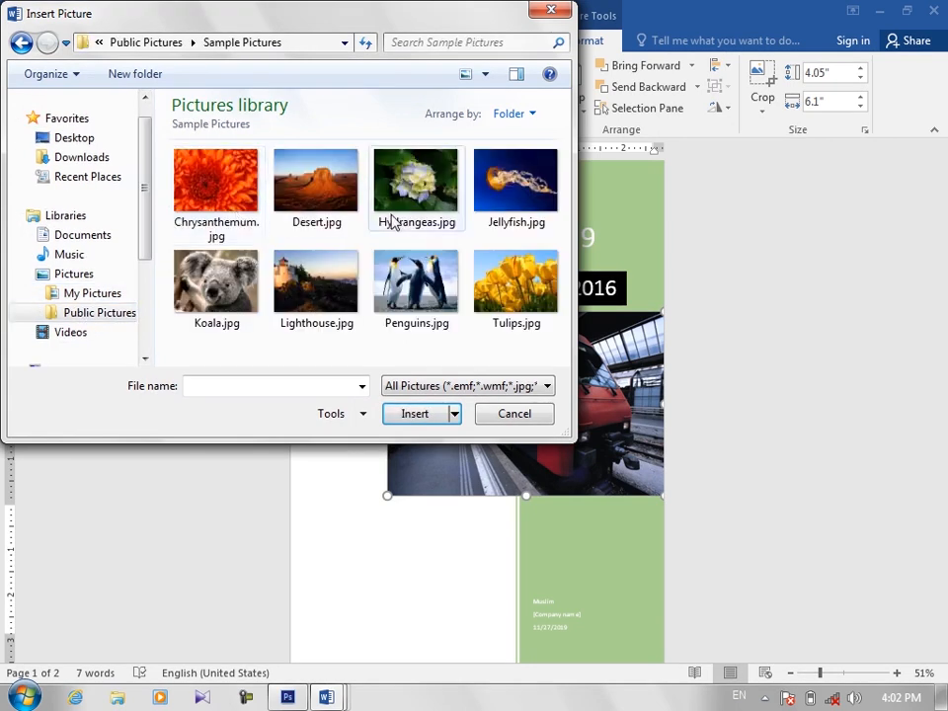
double_click(245, 276)
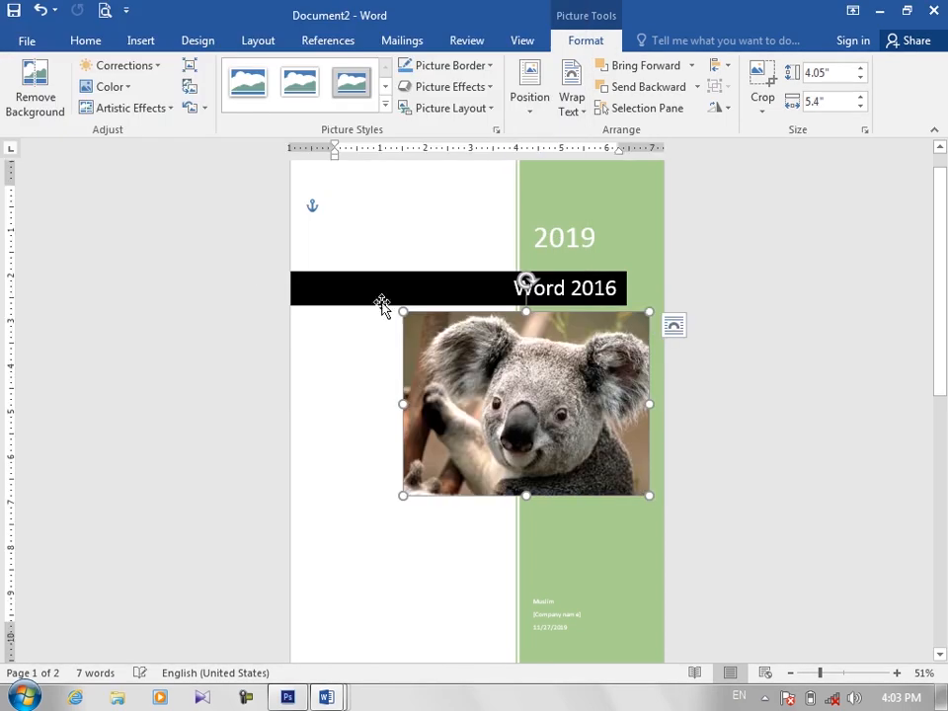
Step: Fill the light green vertical band of the cover page with the standard darker green color
click(545, 520)
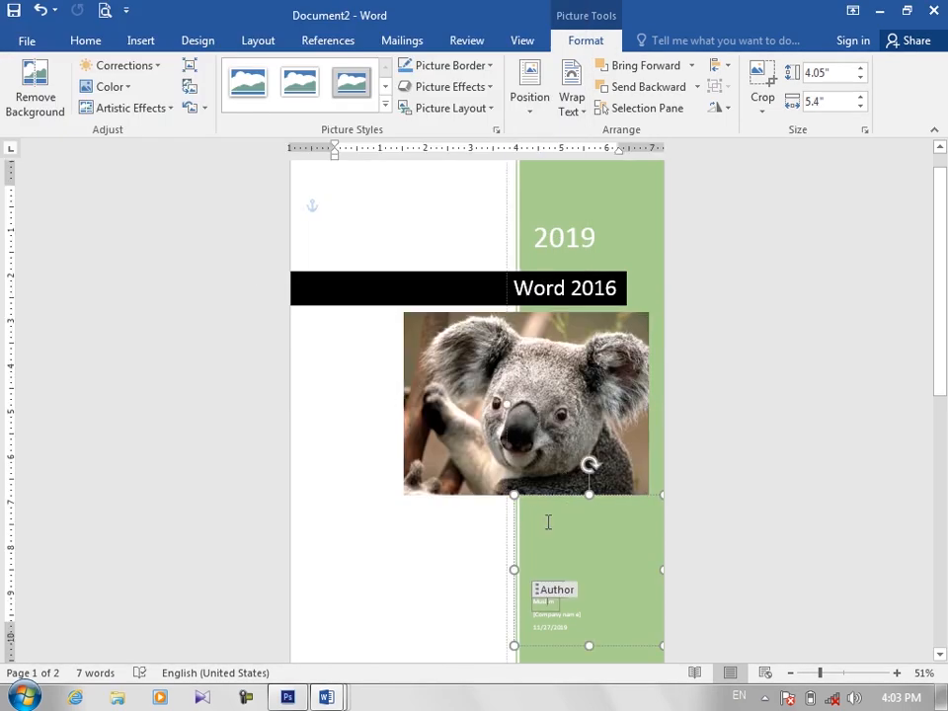
drag(941, 378, 943, 390)
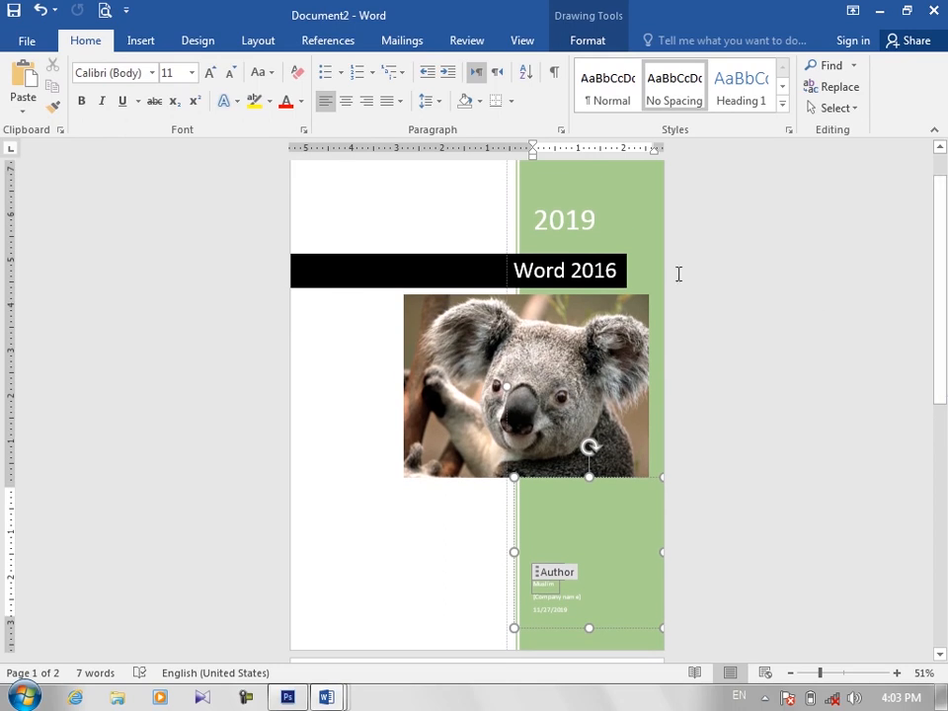
click(627, 220)
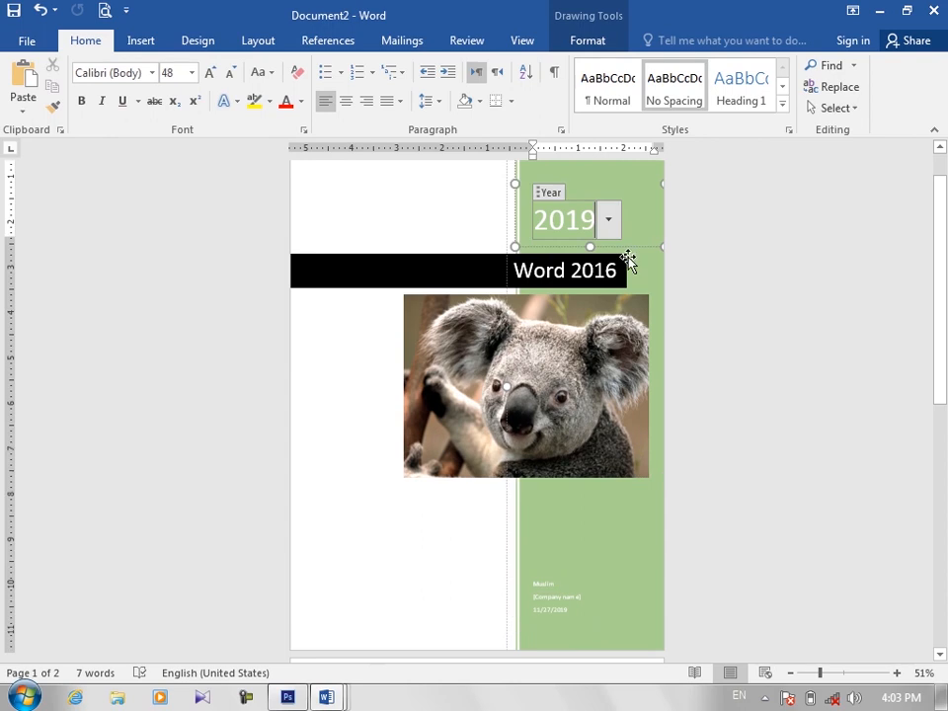
click(652, 275)
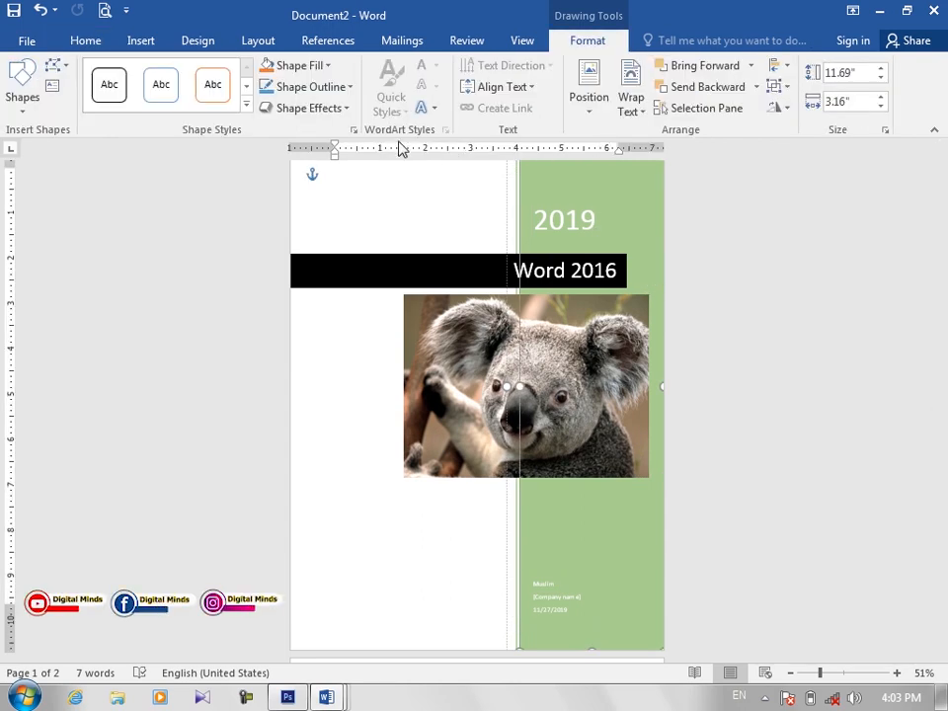
click(330, 68)
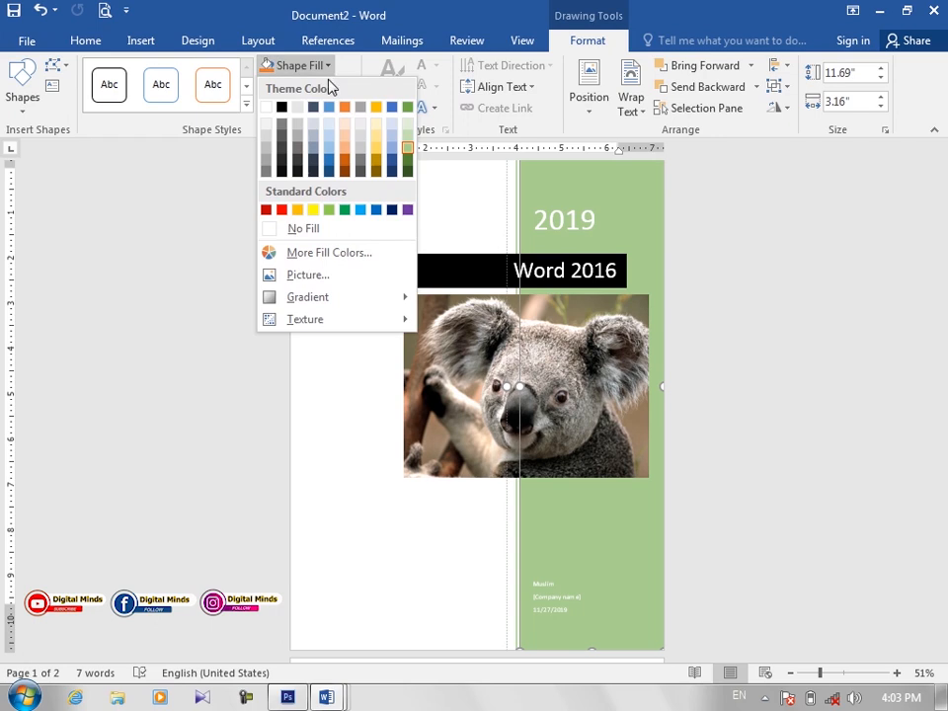
click(347, 209)
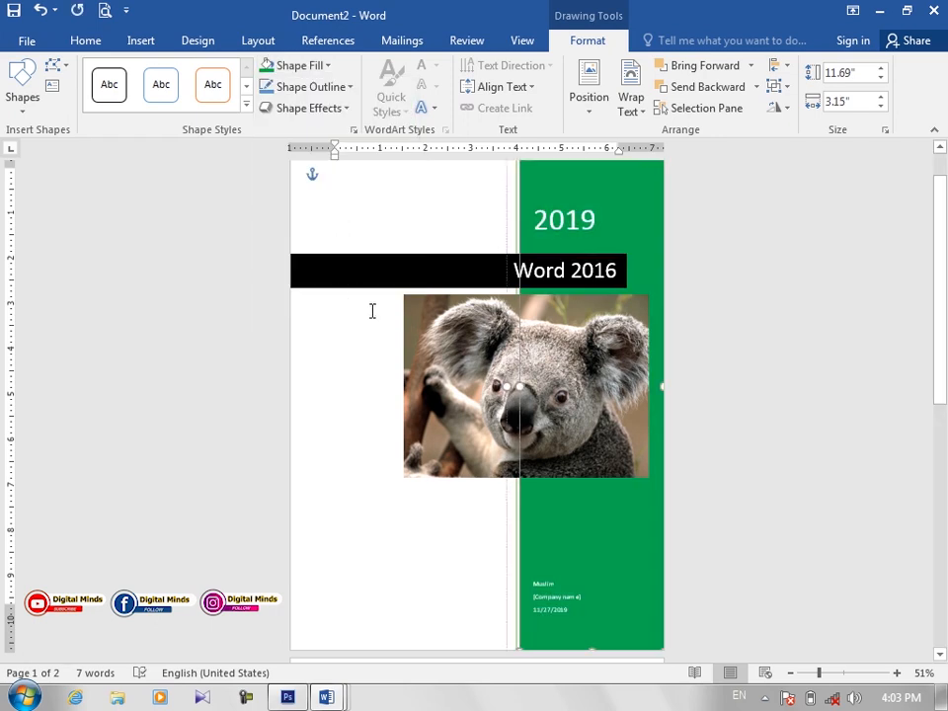
Step: Change the fill of the black title bar behind "Word 2016" to gold and deselect it
click(364, 280)
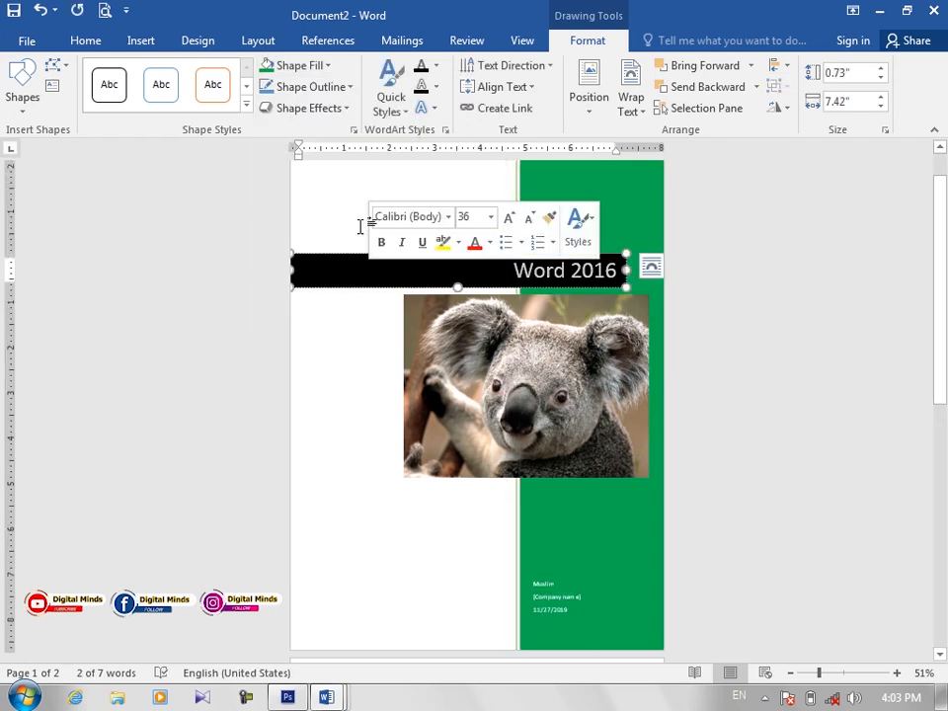
click(330, 67)
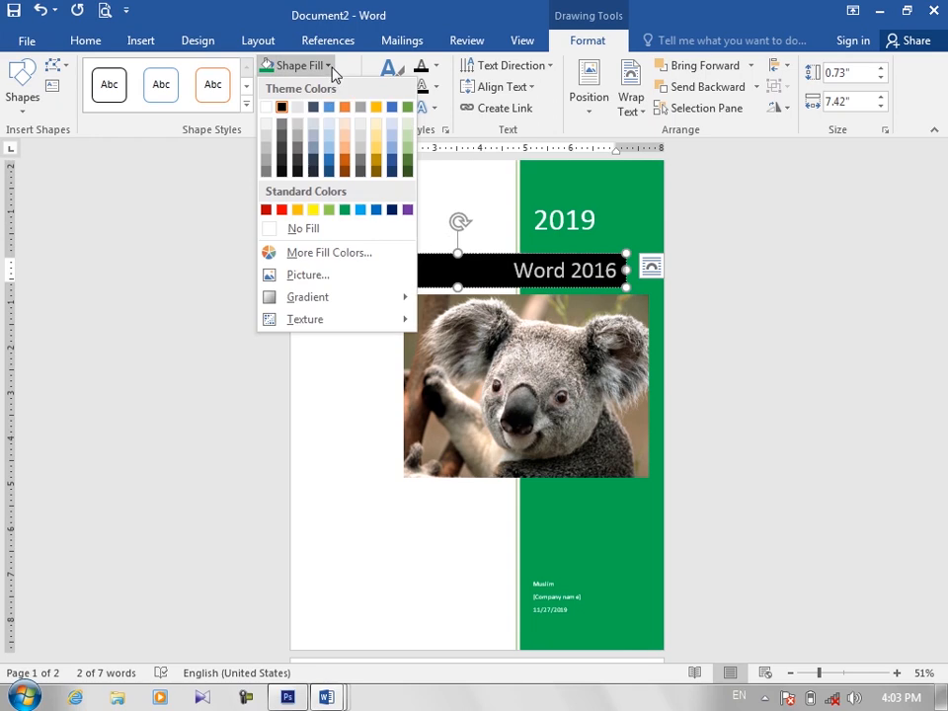
click(339, 383)
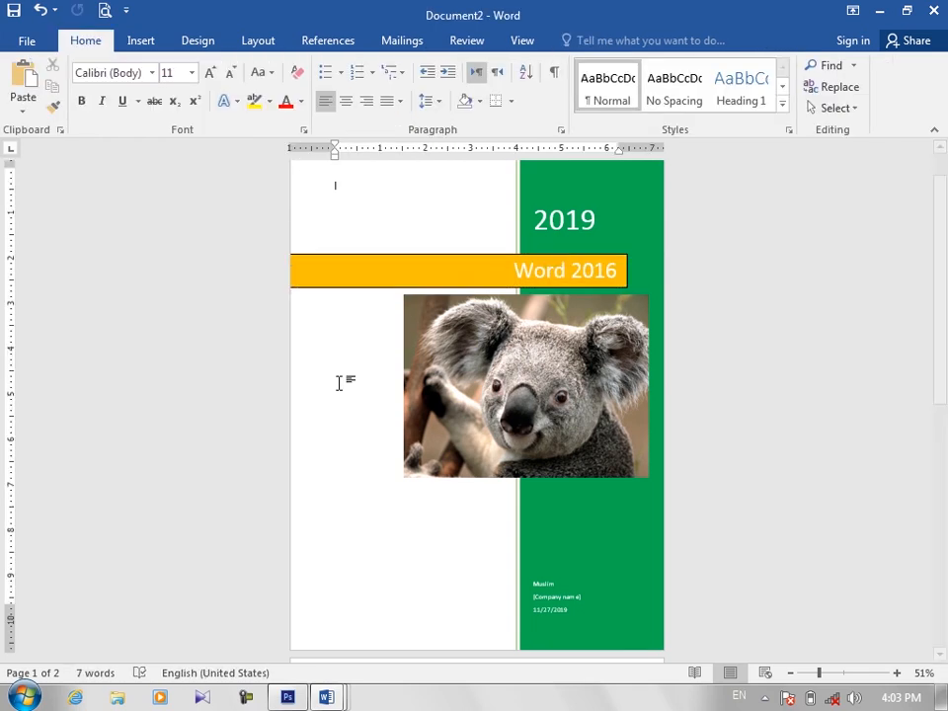
click(133, 46)
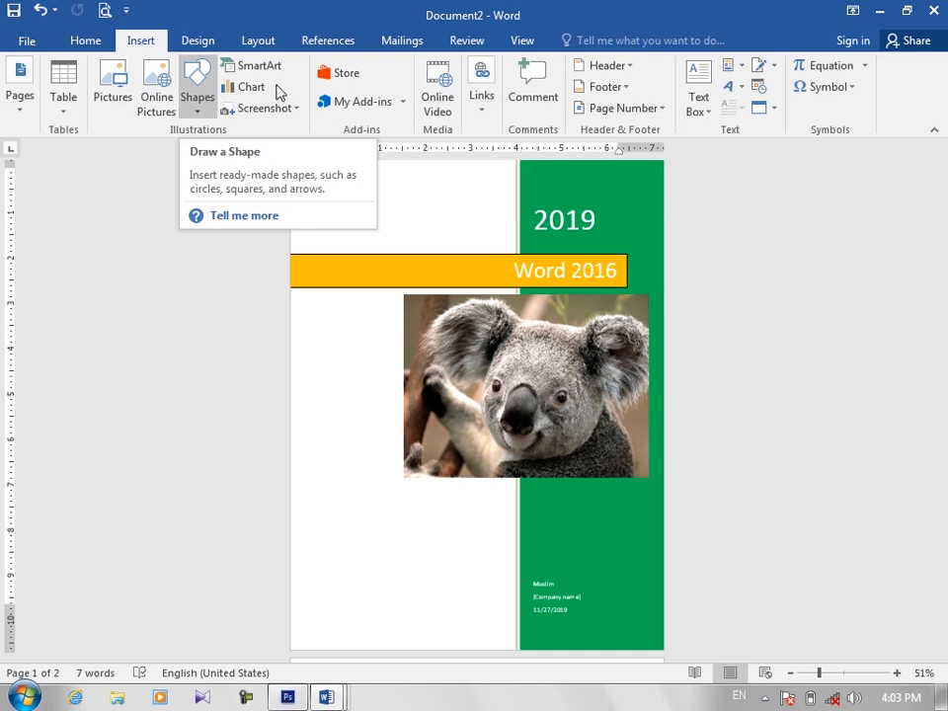
click(18, 111)
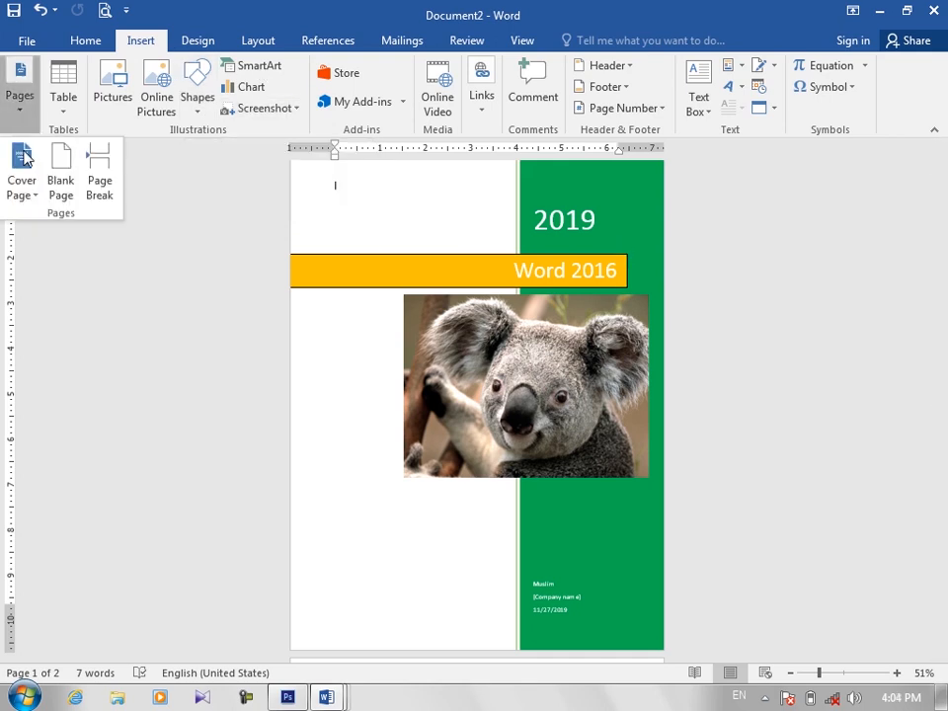
click(35, 204)
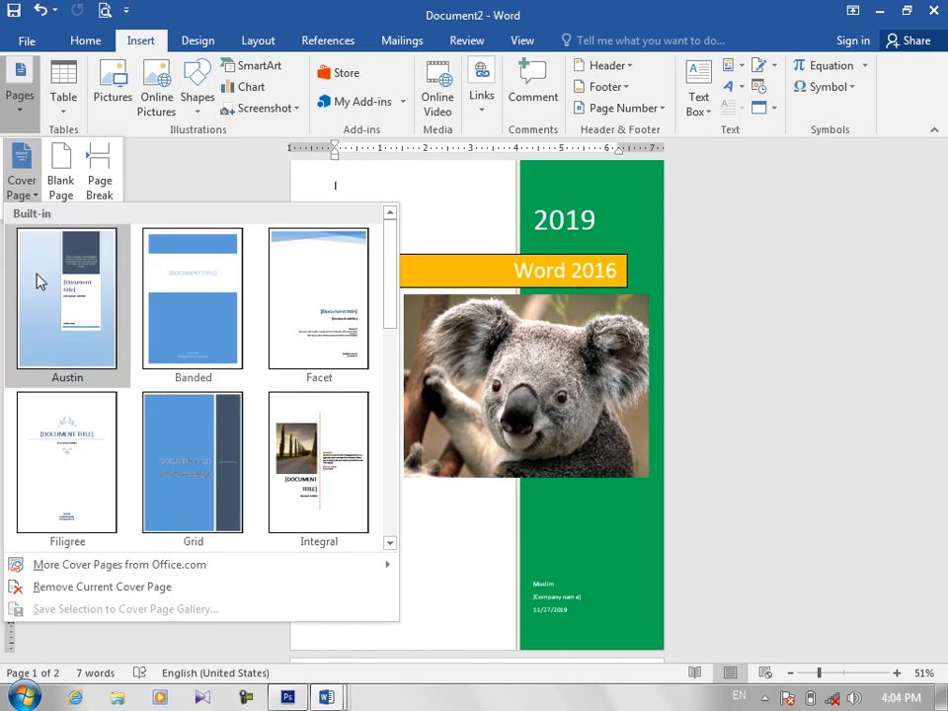
click(430, 492)
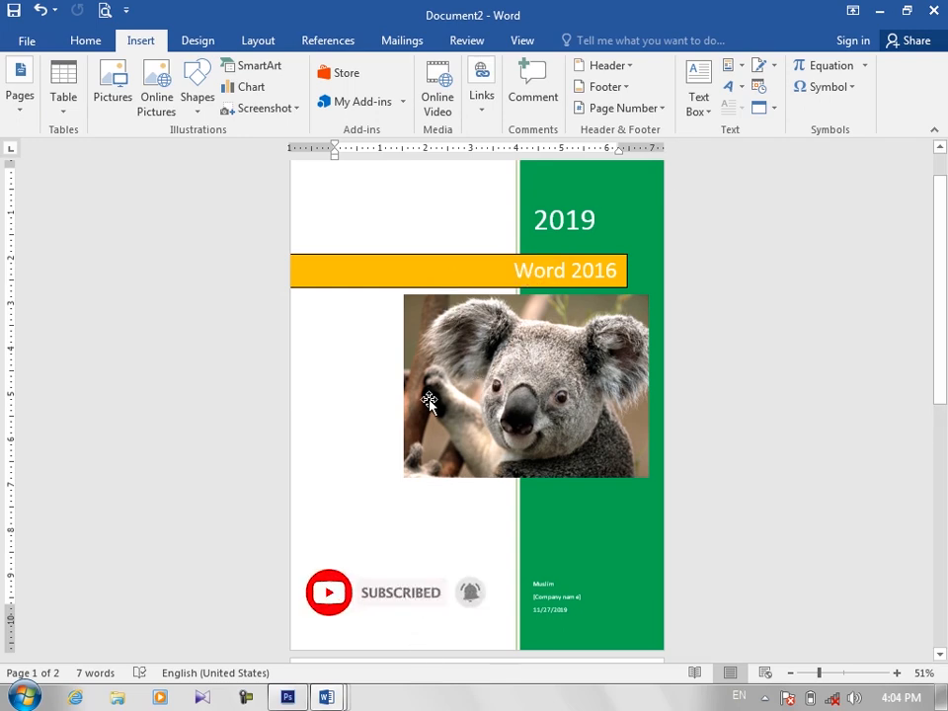
Step: Select the whole document and save it to the Cover Pages gallery as a building block named SH
key(ctrl+a)
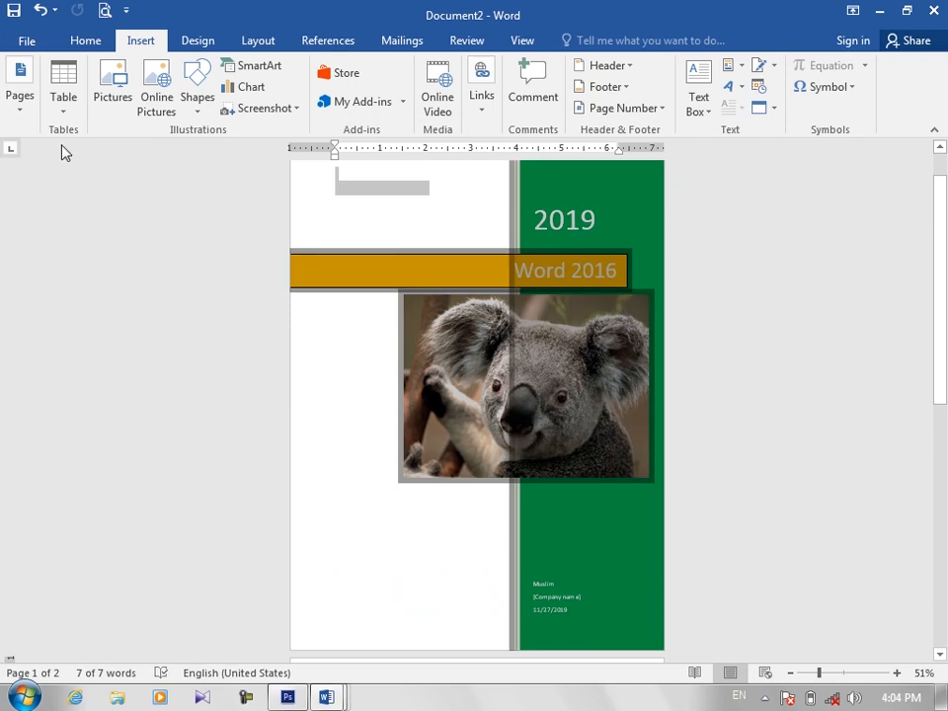
click(24, 109)
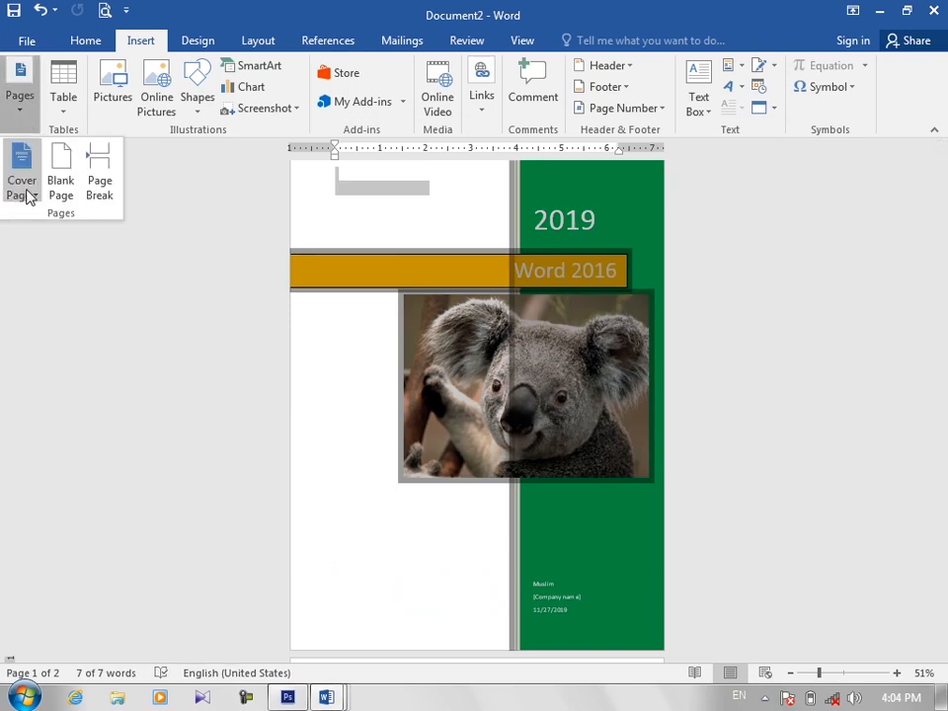
click(33, 198)
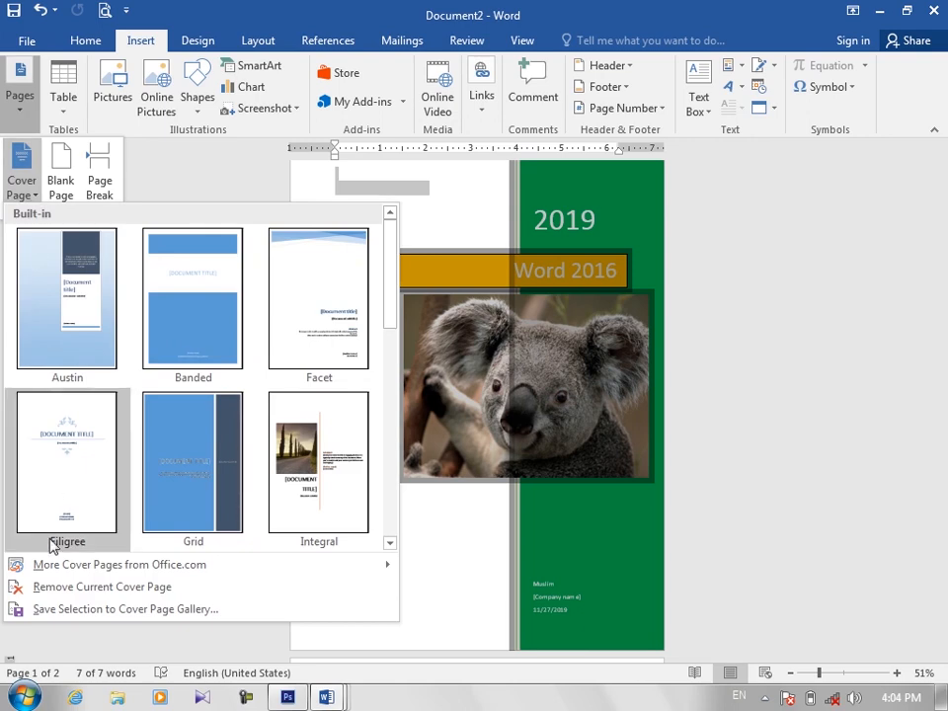
click(93, 612)
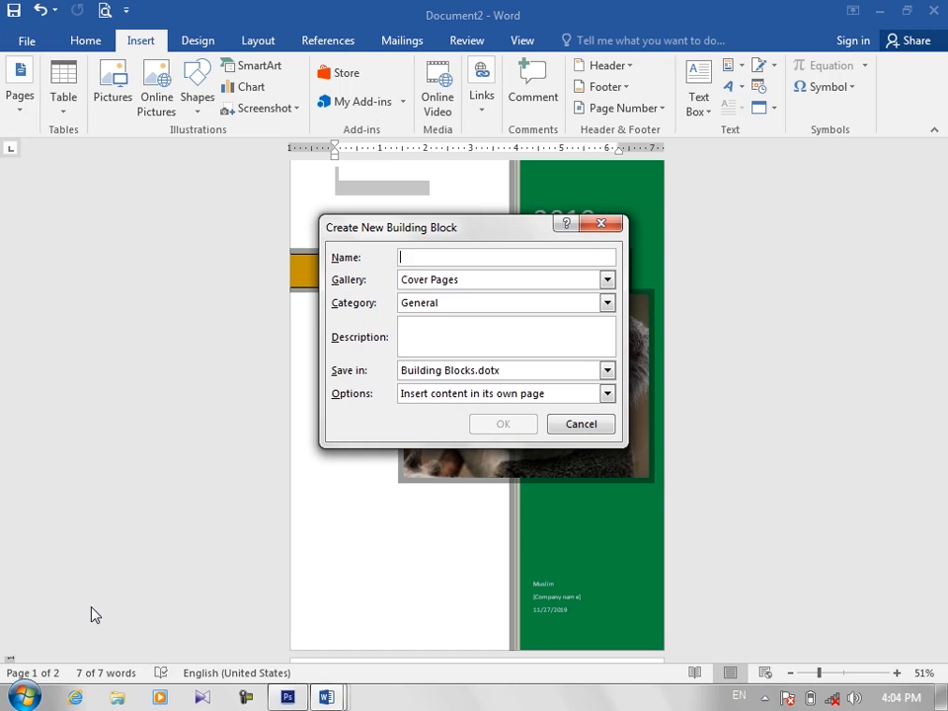
text(SH)
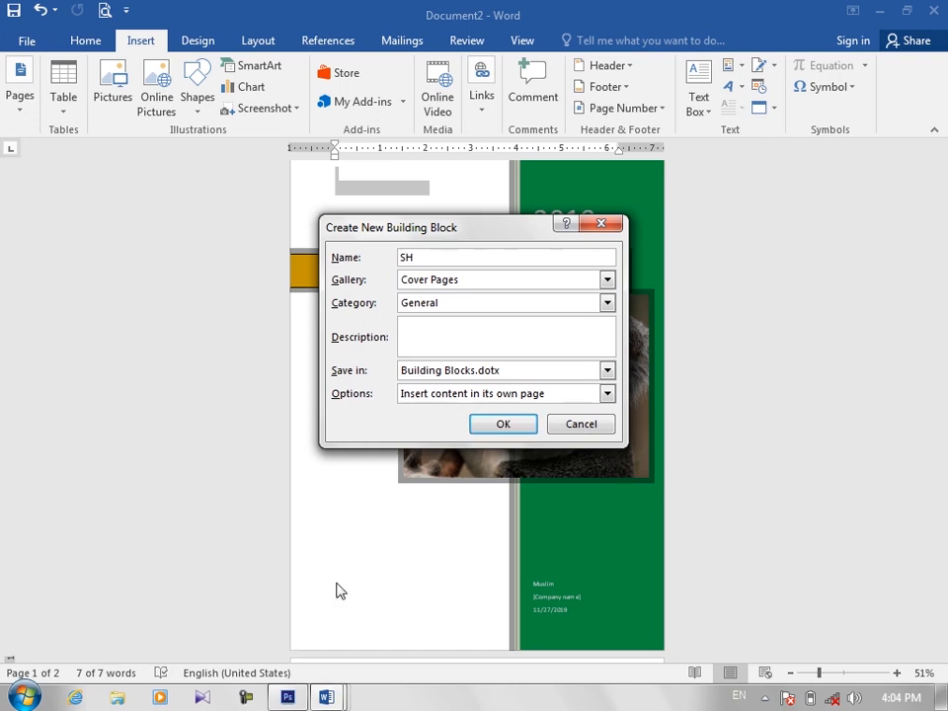
click(506, 429)
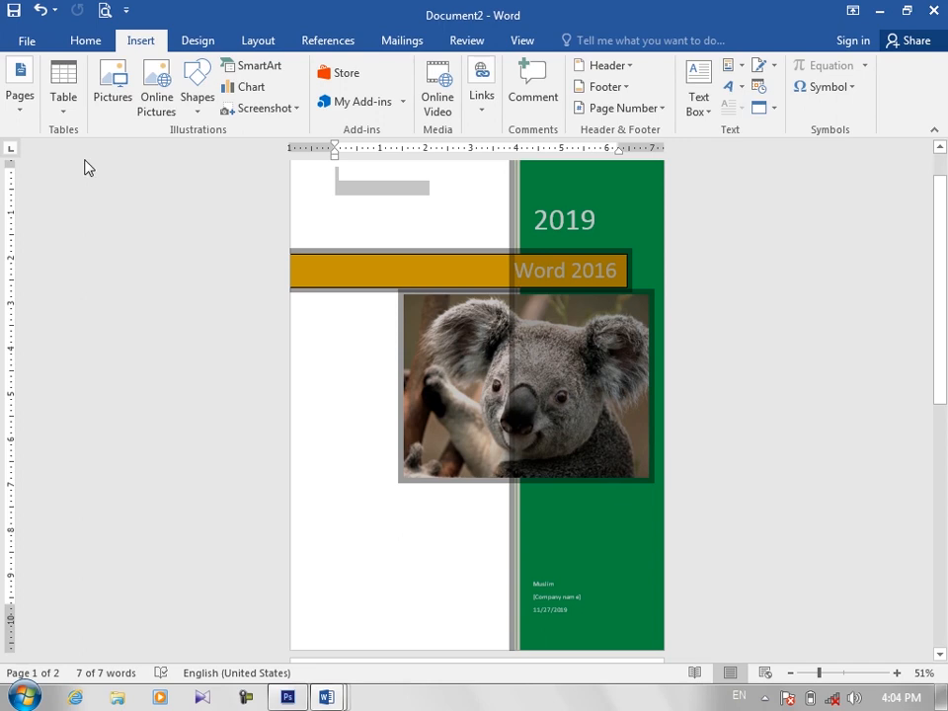
Step: Remove the customized koala cover page from the document
click(22, 103)
click(14, 183)
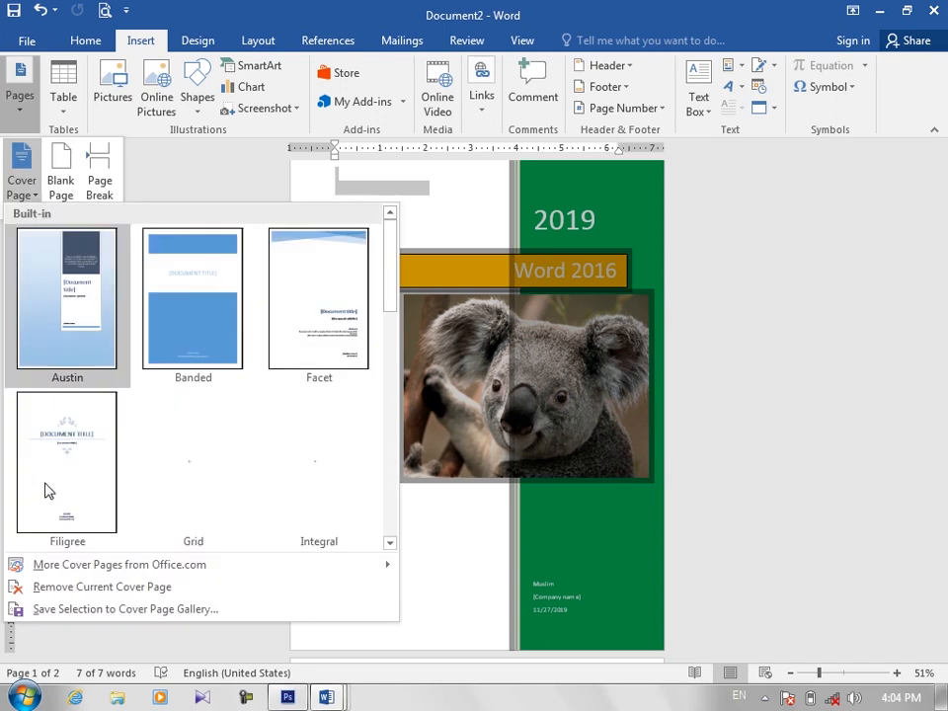
click(87, 588)
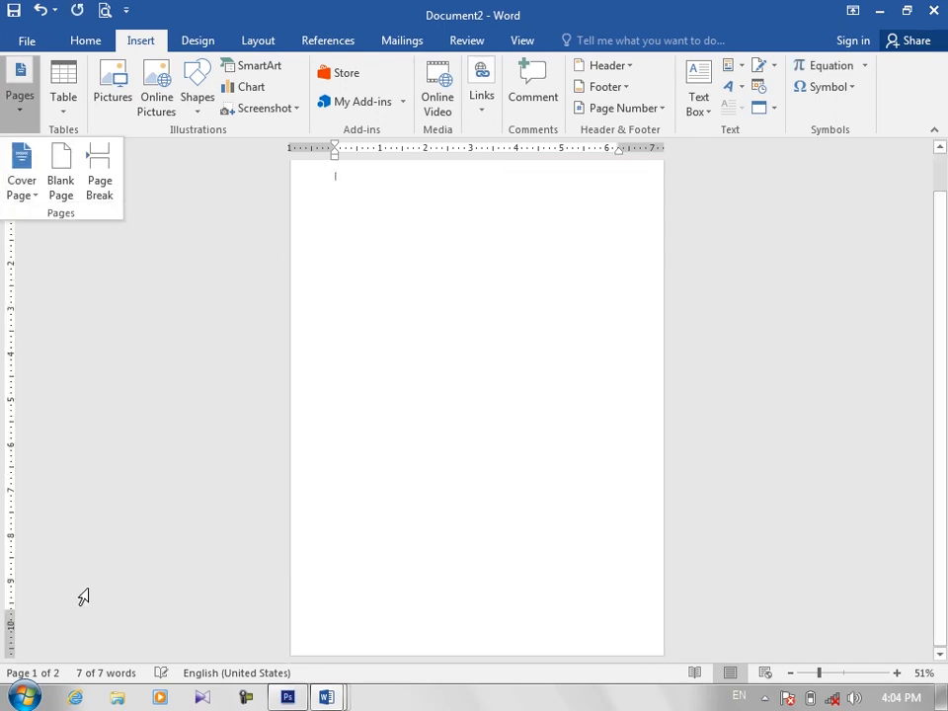
Step: Insert the built-in Motion cover page with the train picture again
click(31, 193)
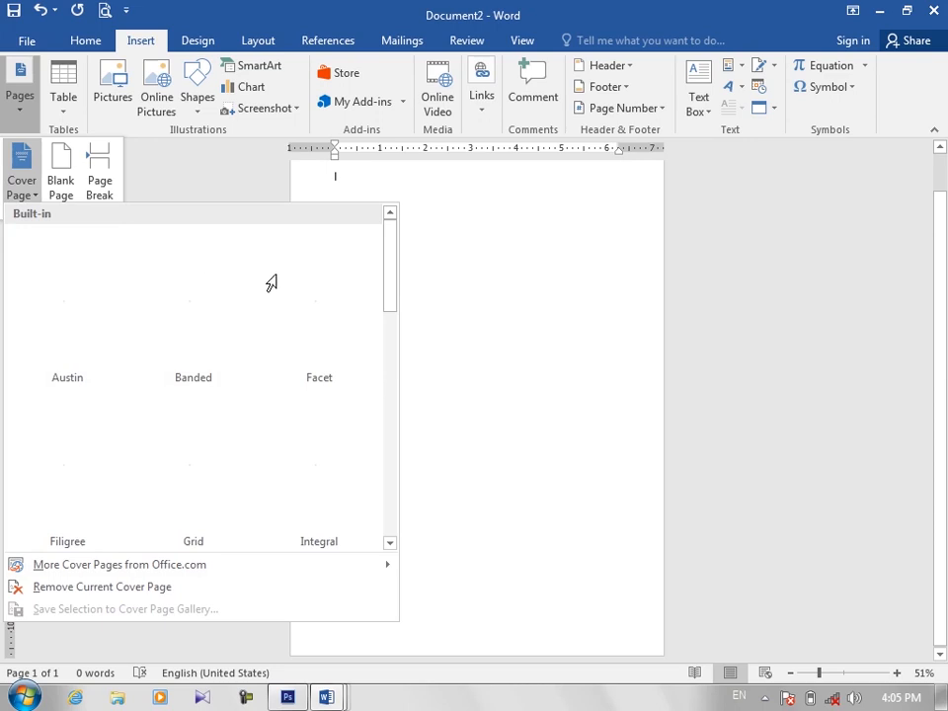
drag(391, 291, 393, 385)
click(355, 336)
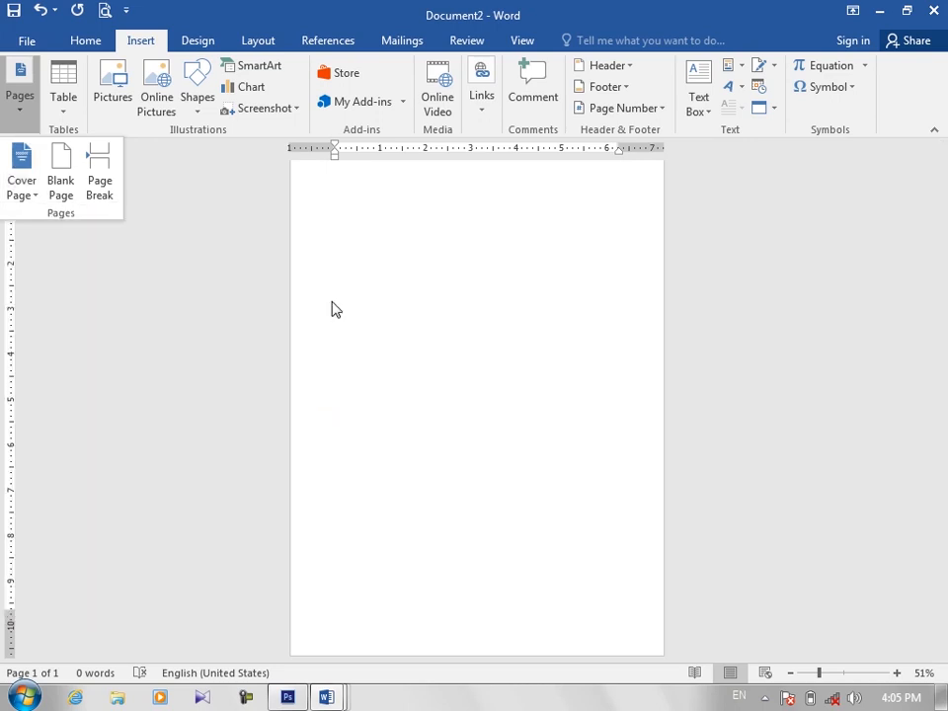
Step: Insert a blank page and remove the Motion cover page from the document
click(60, 196)
click(35, 193)
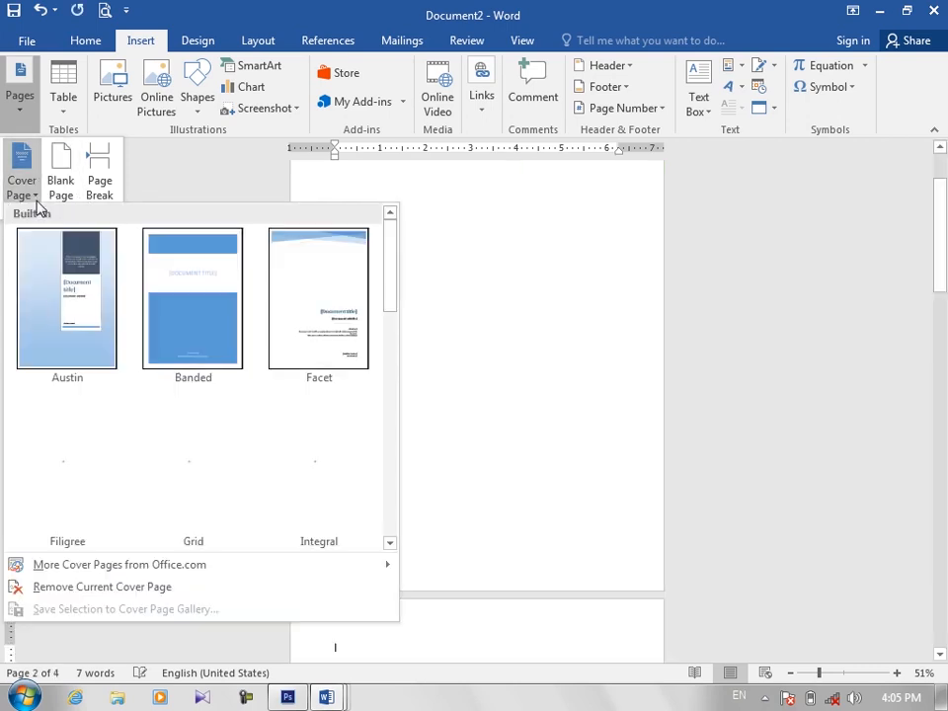
click(79, 587)
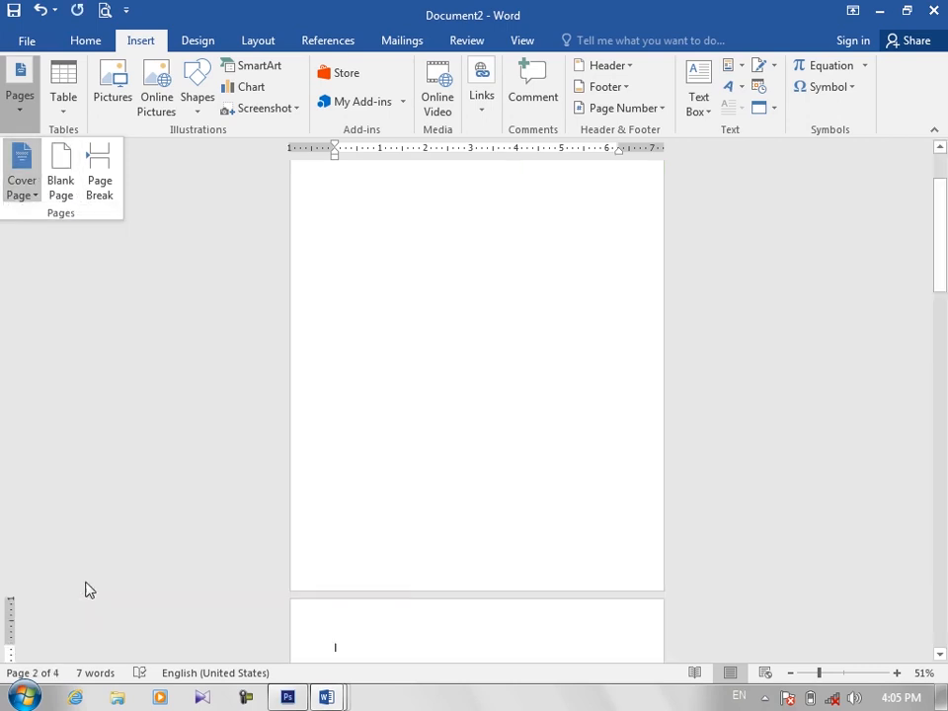
Step: Insert the saved SH cover page with the koala picture from the Cover Page gallery
click(13, 190)
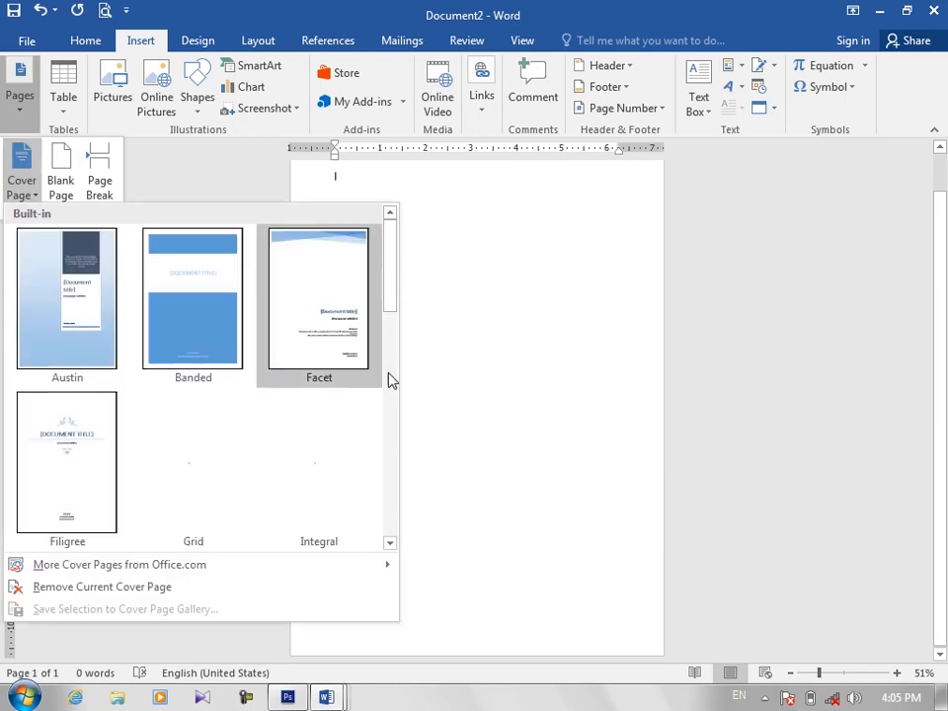
drag(388, 373, 388, 489)
click(30, 492)
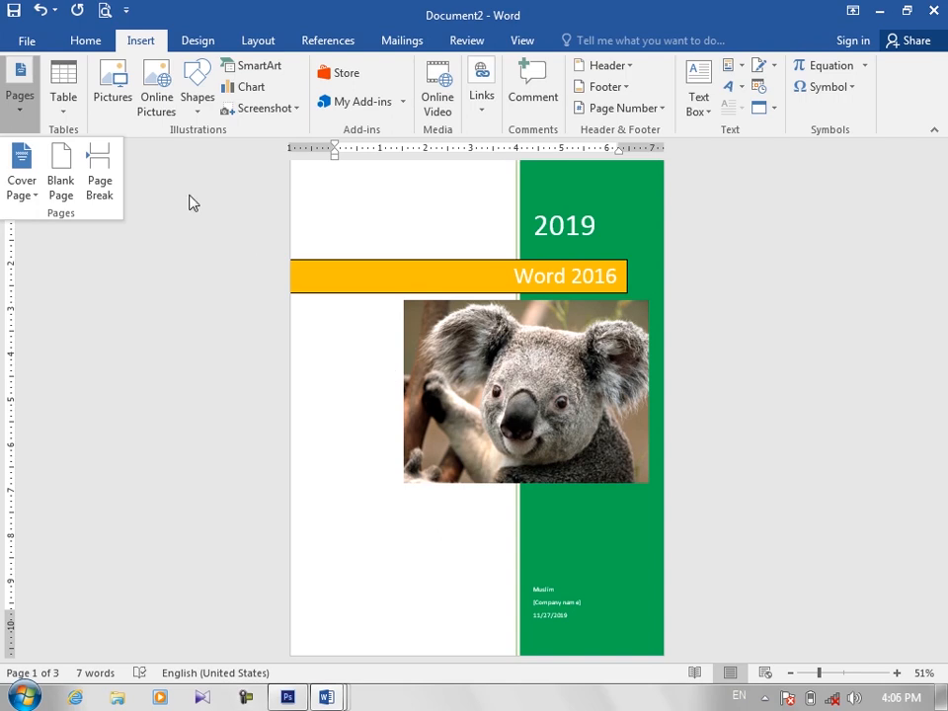
Step: Replace the entire document content with sample text generated by =rand()
click(350, 448)
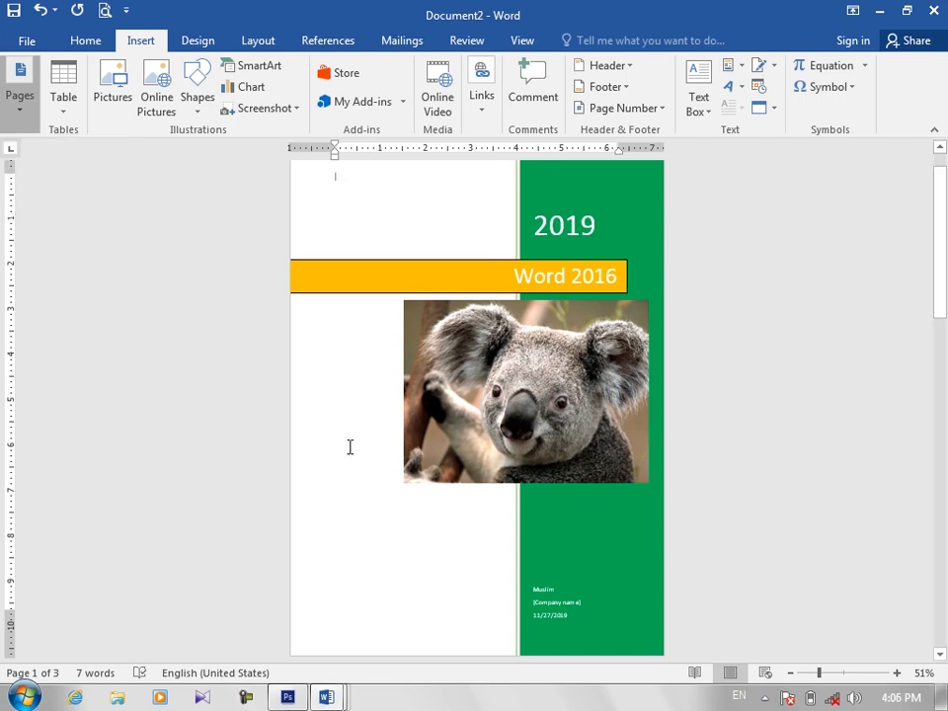
key(ctrl+a)
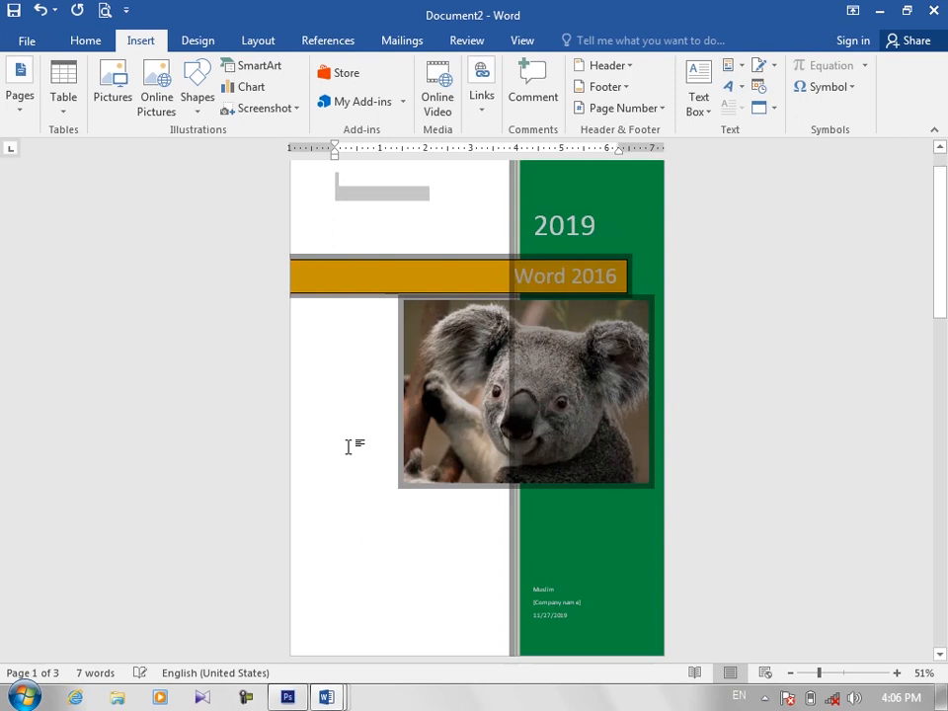
key(Delete)
text(=)
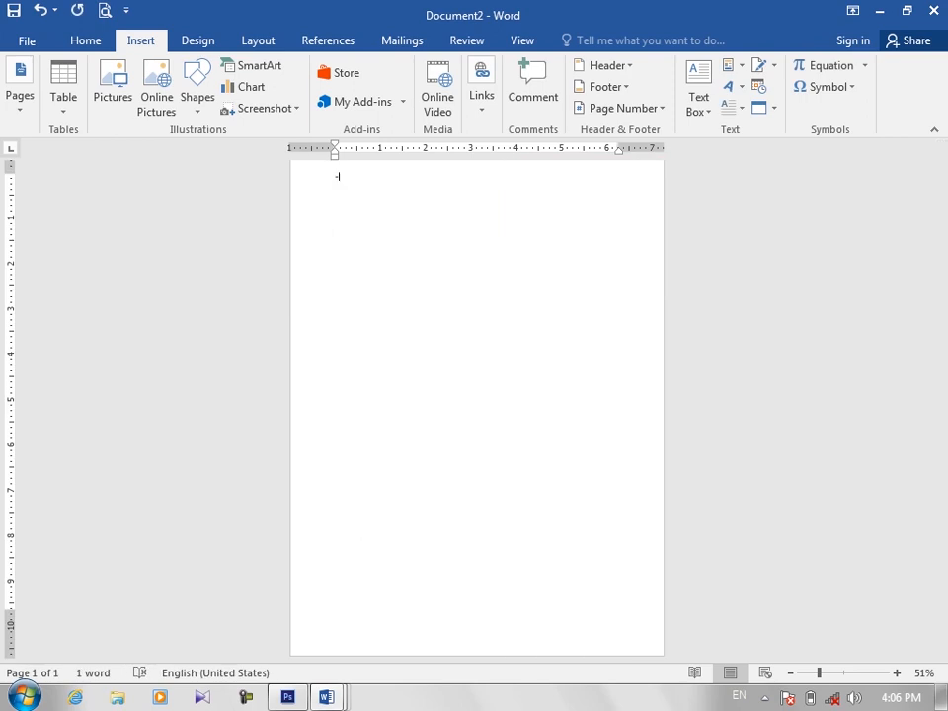
text(rand())
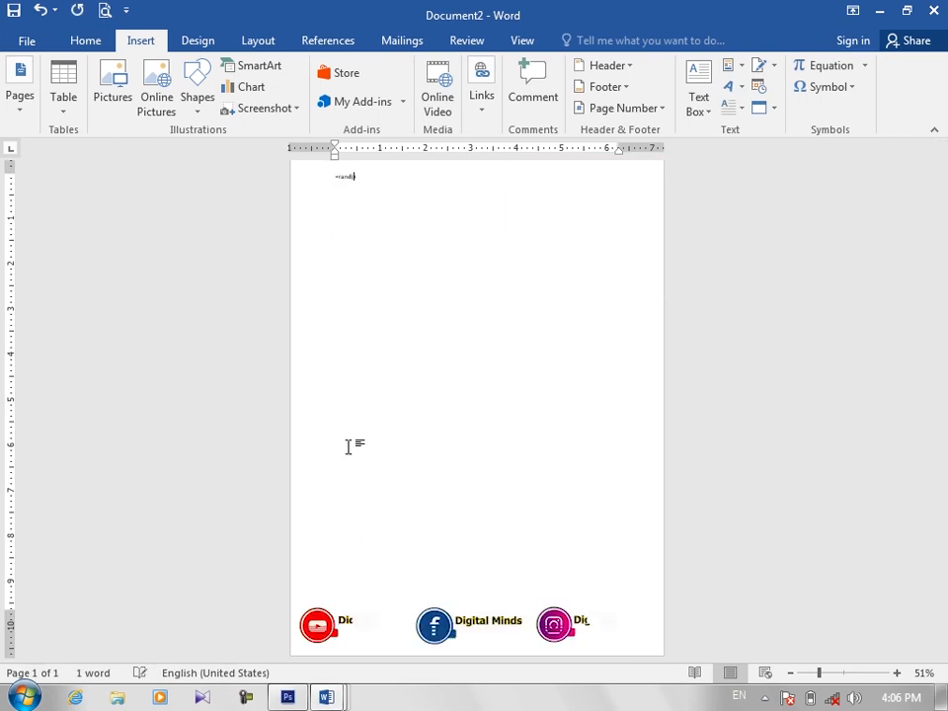
key(Return)
Step: Enlarge all the sample text to 18 pt and justify its paragraphs
key(ctrl+a)
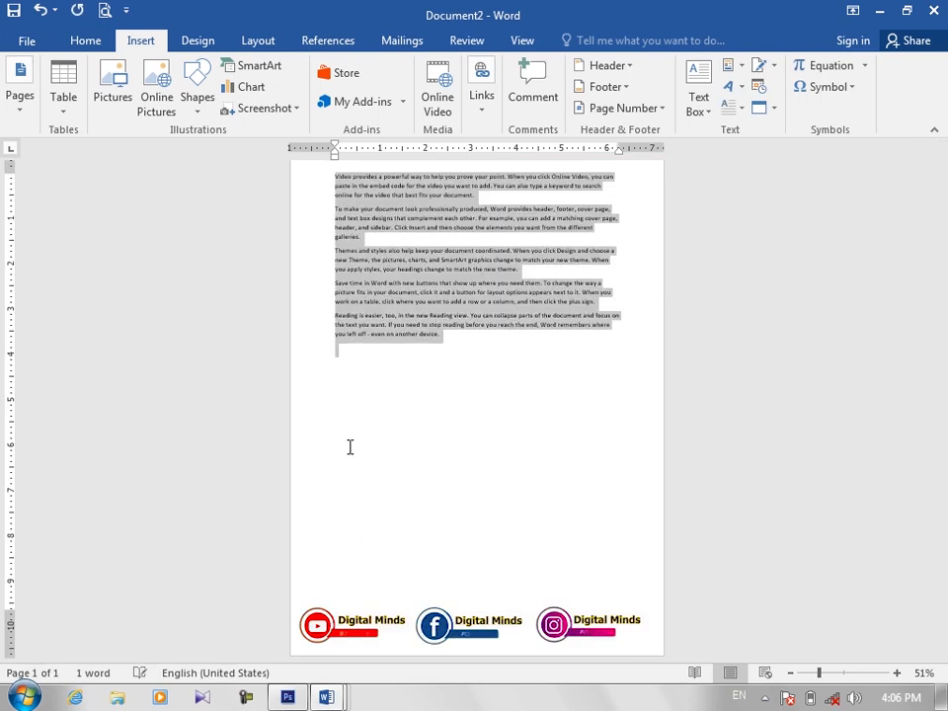
key(ctrl+shift+period)
key(ctrl+shift+period)
key(ctrl+j)
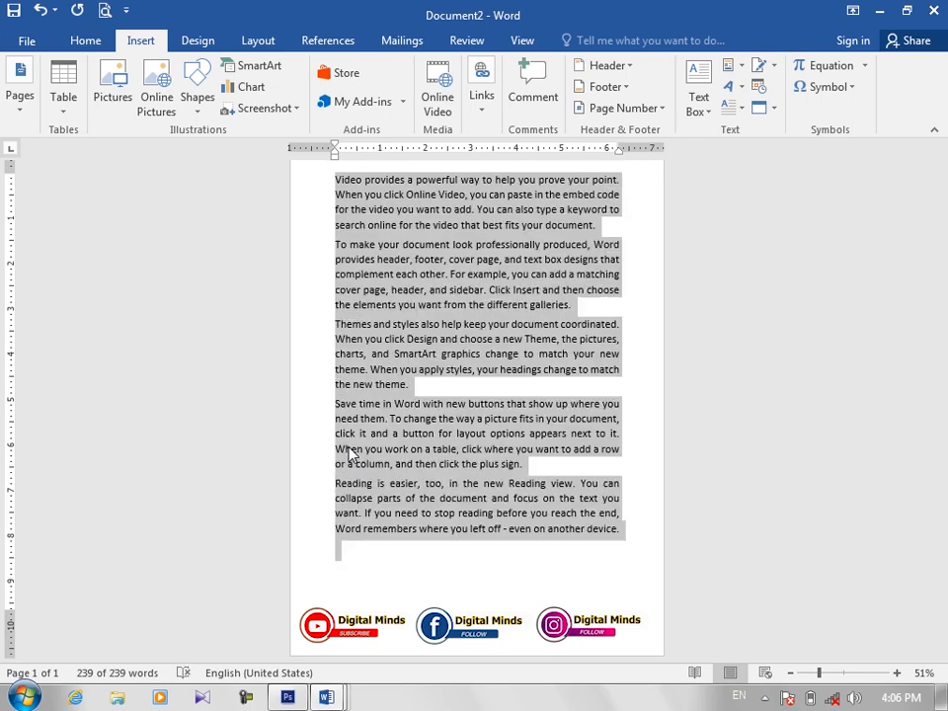
click(463, 418)
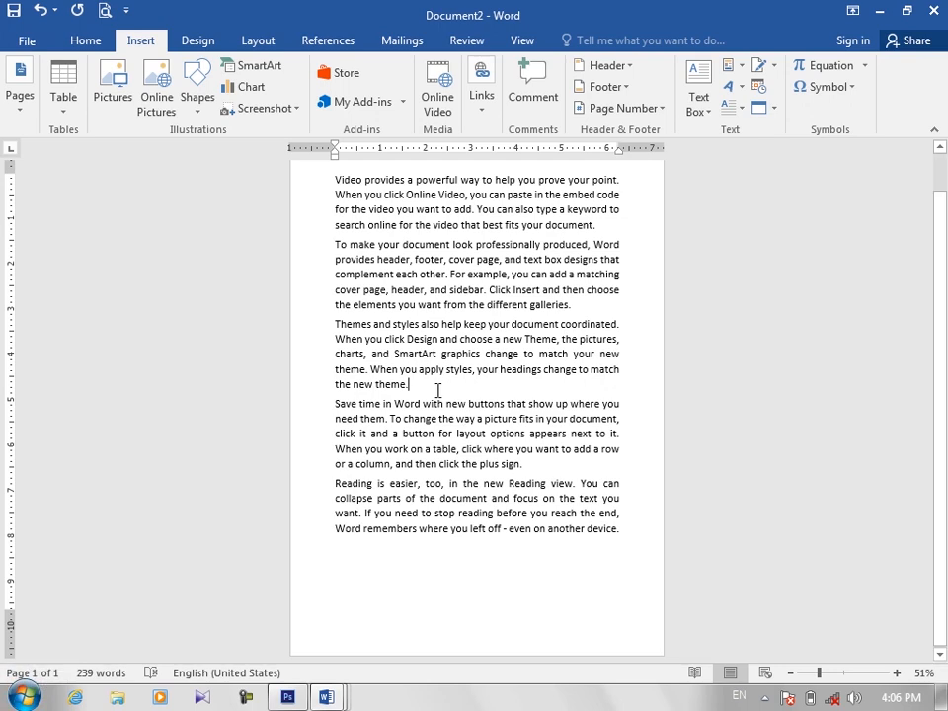
Step: Colour the first three paragraphs red and place the cursor at the end of the third one
click(22, 111)
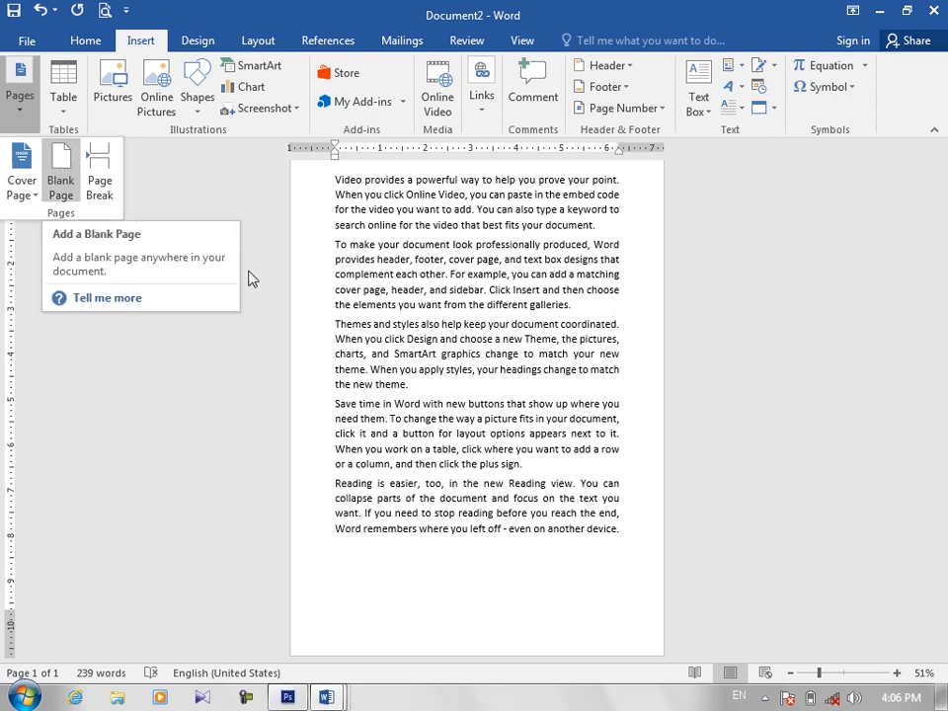
click(426, 387)
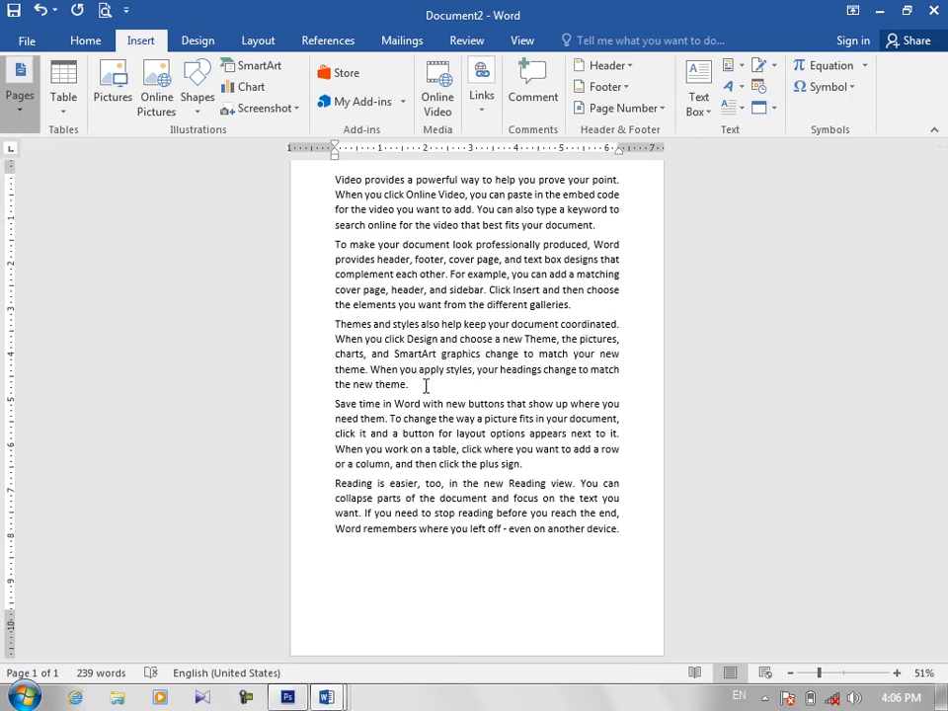
drag(414, 388, 300, 204)
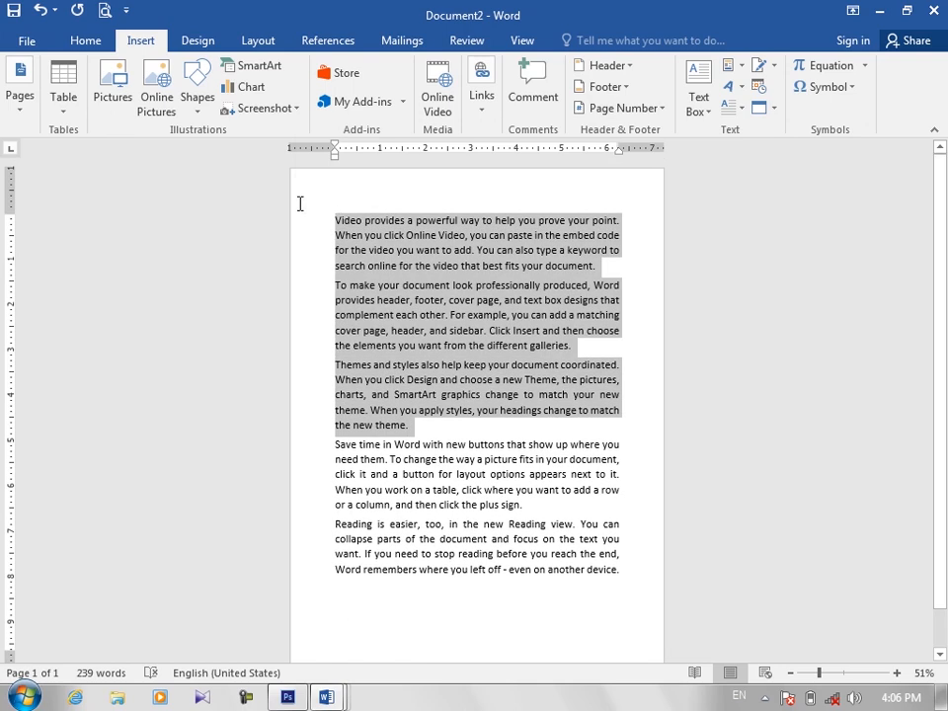
click(98, 45)
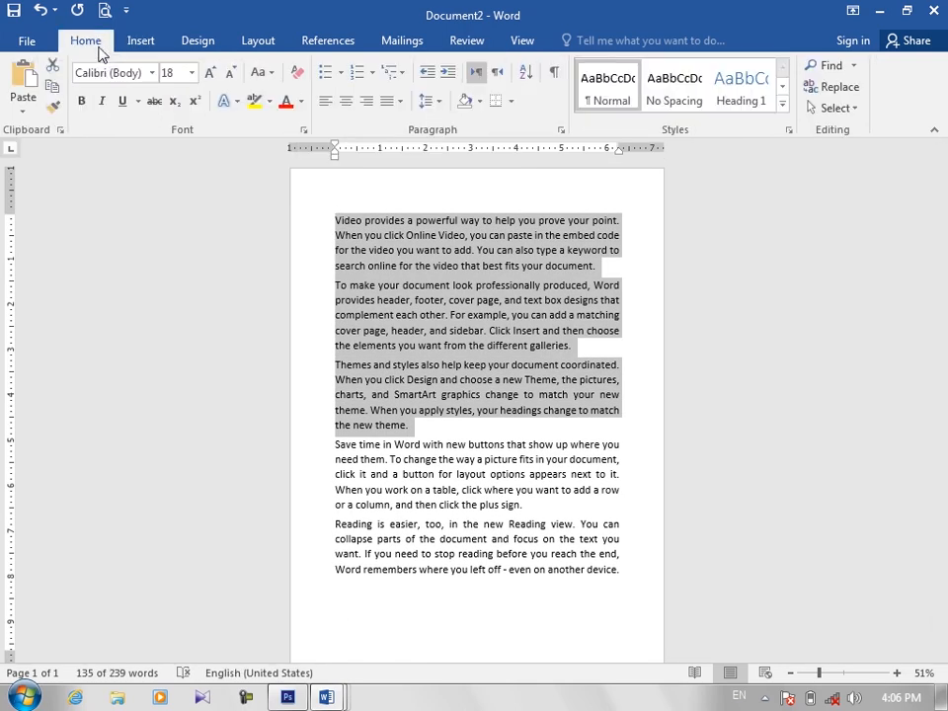
click(285, 103)
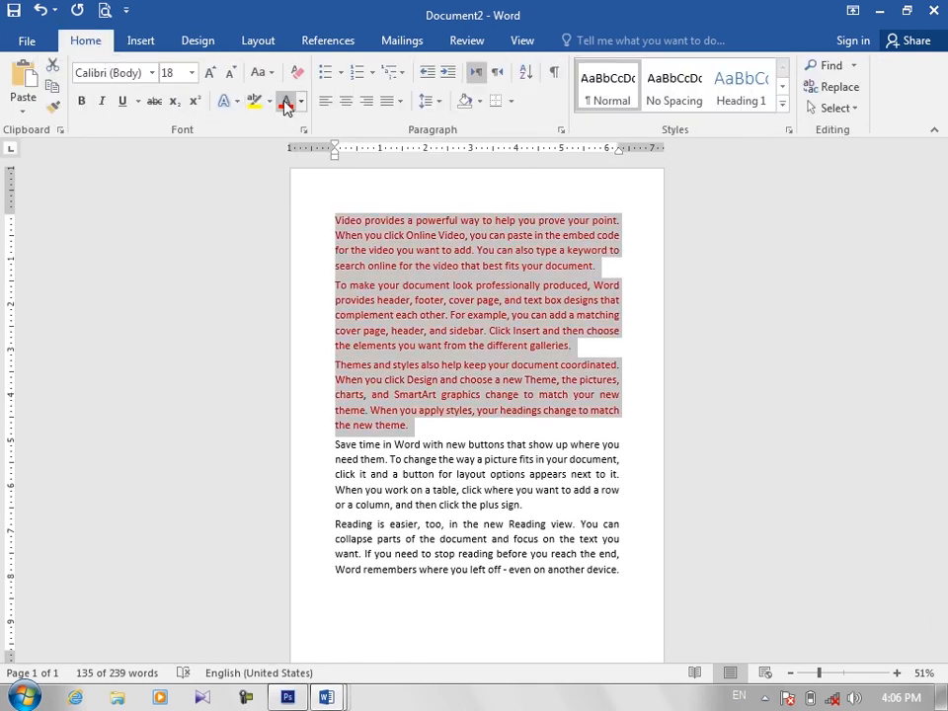
click(416, 422)
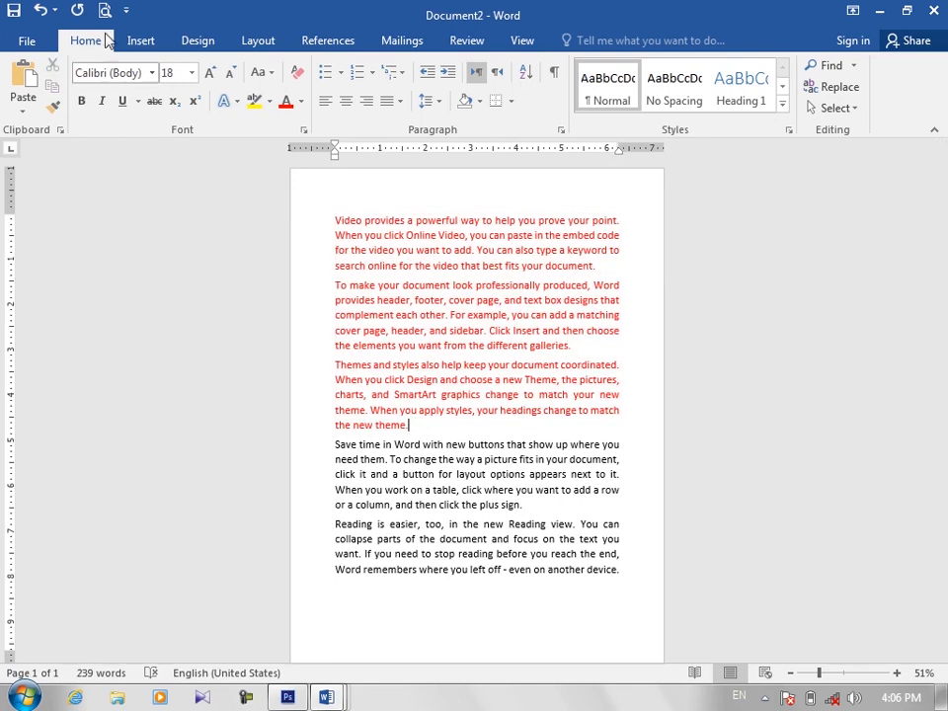
Step: Insert a blank page after the third paragraph and look through the resulting pages
click(144, 43)
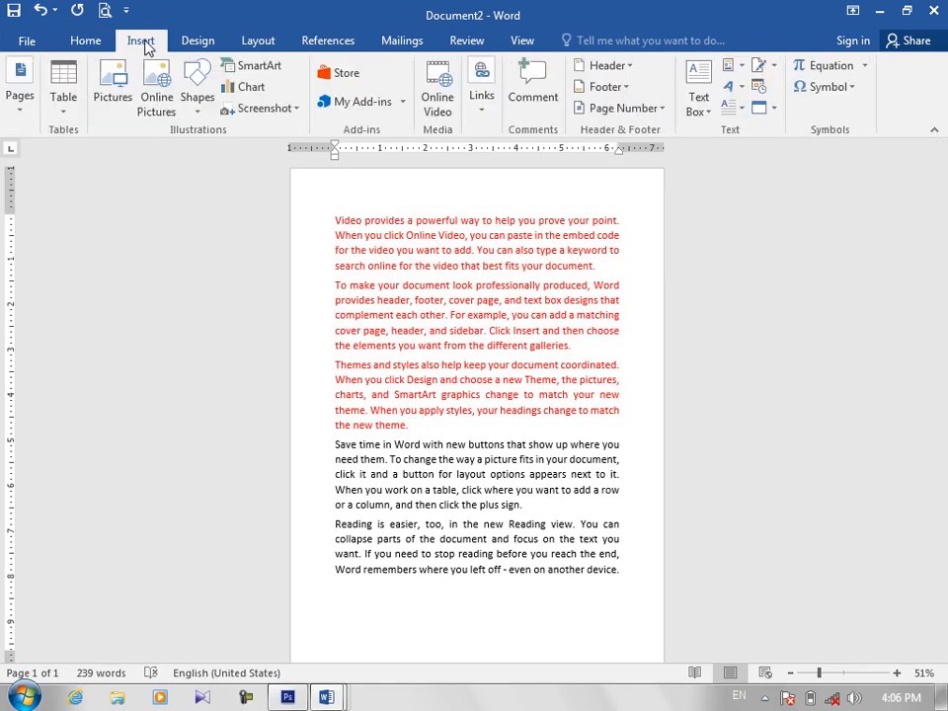
click(22, 103)
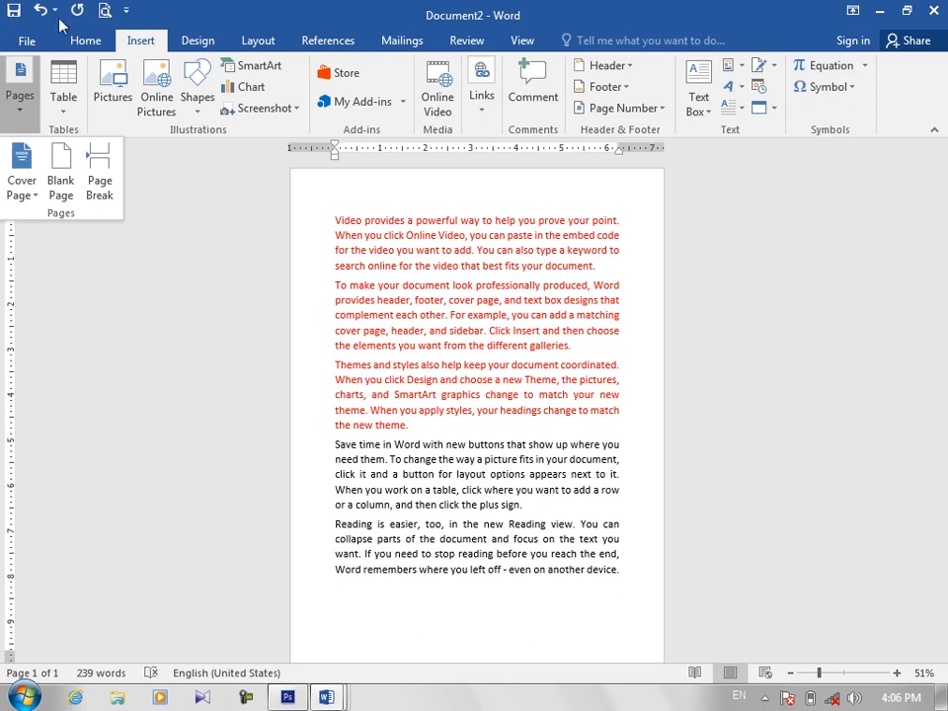
click(59, 164)
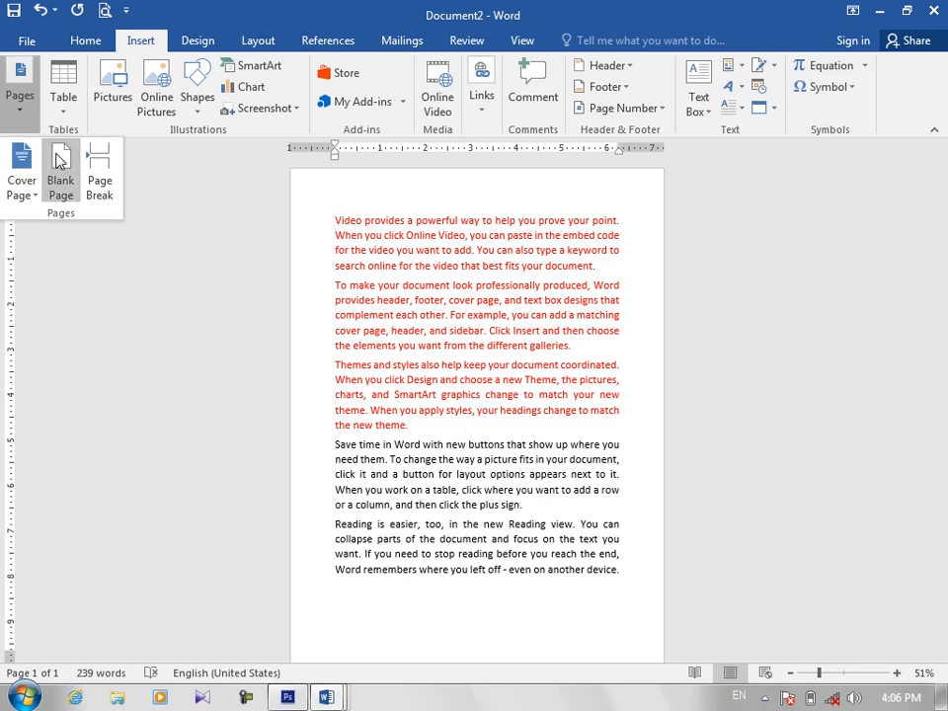
click(59, 164)
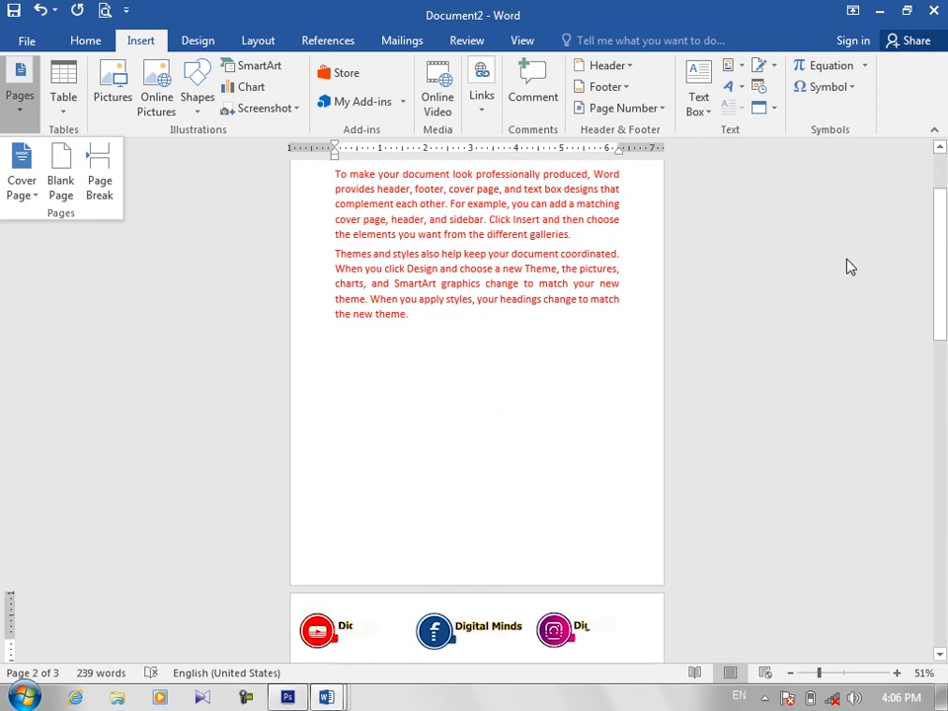
click(945, 267)
drag(945, 266, 945, 490)
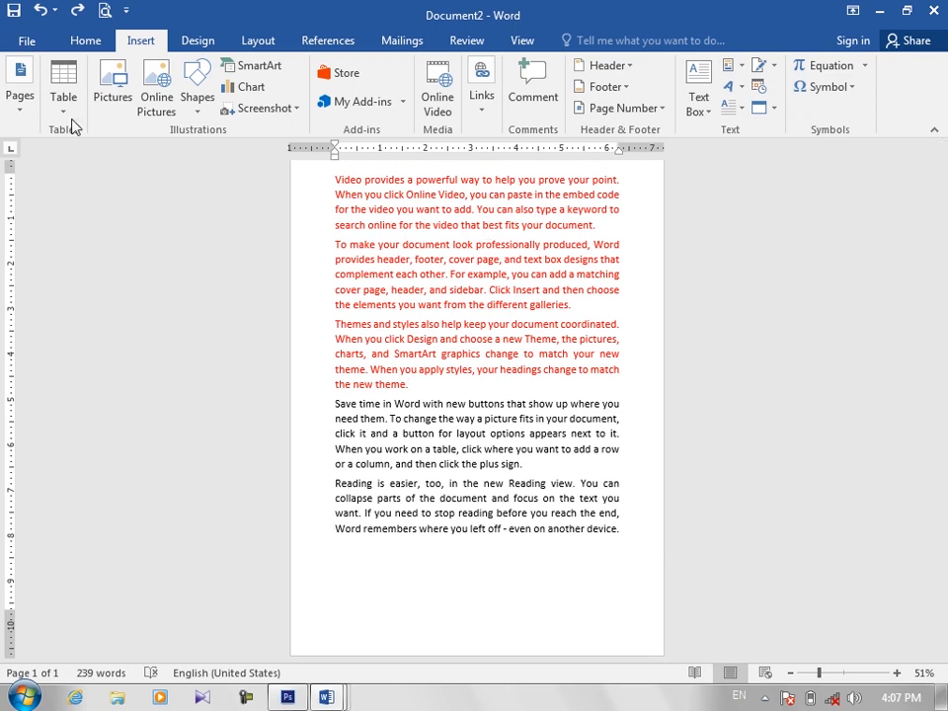
Step: Insert a page break at the end of the third paragraph, before the black text
click(20, 91)
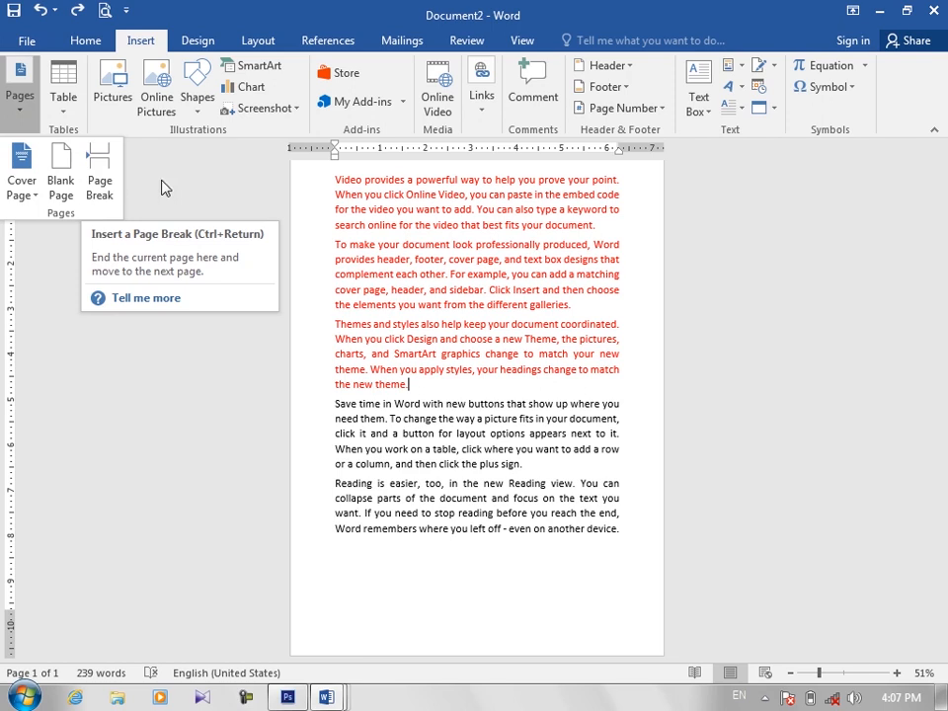
click(427, 396)
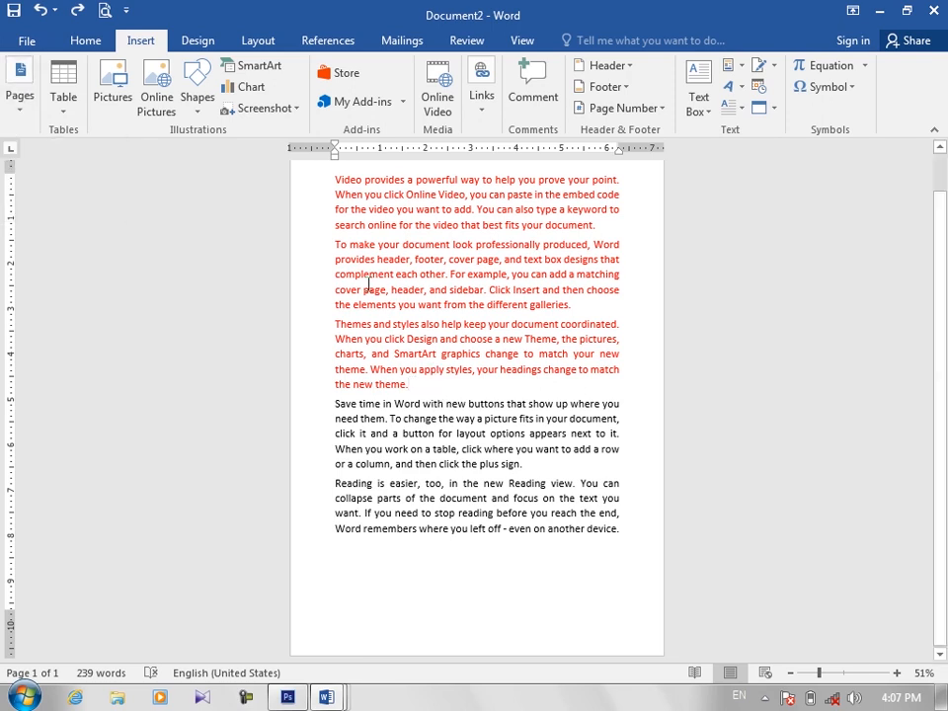
click(20, 97)
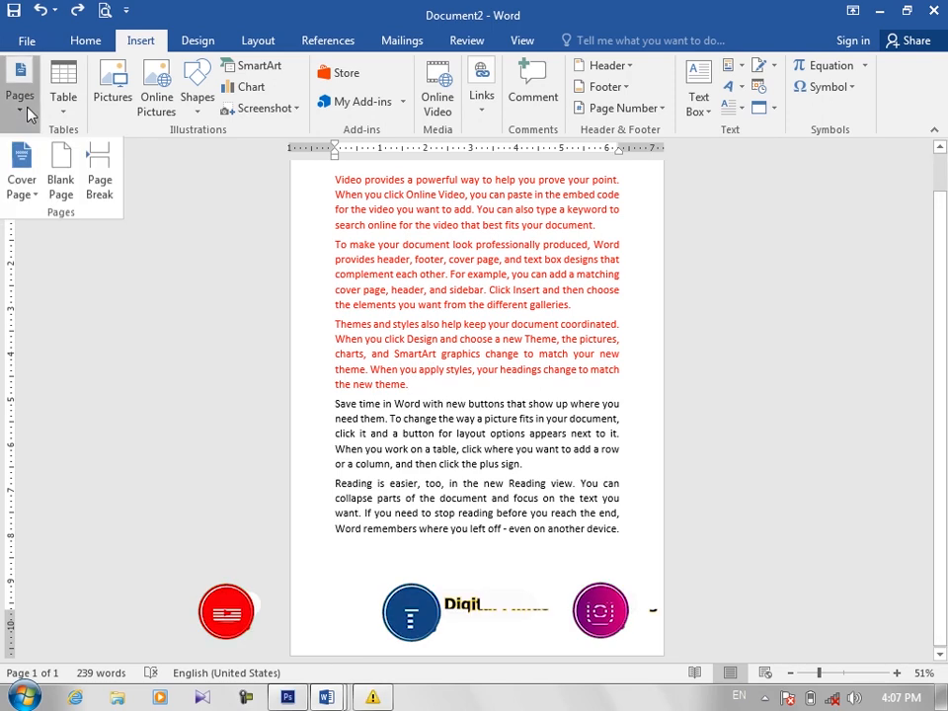
click(97, 180)
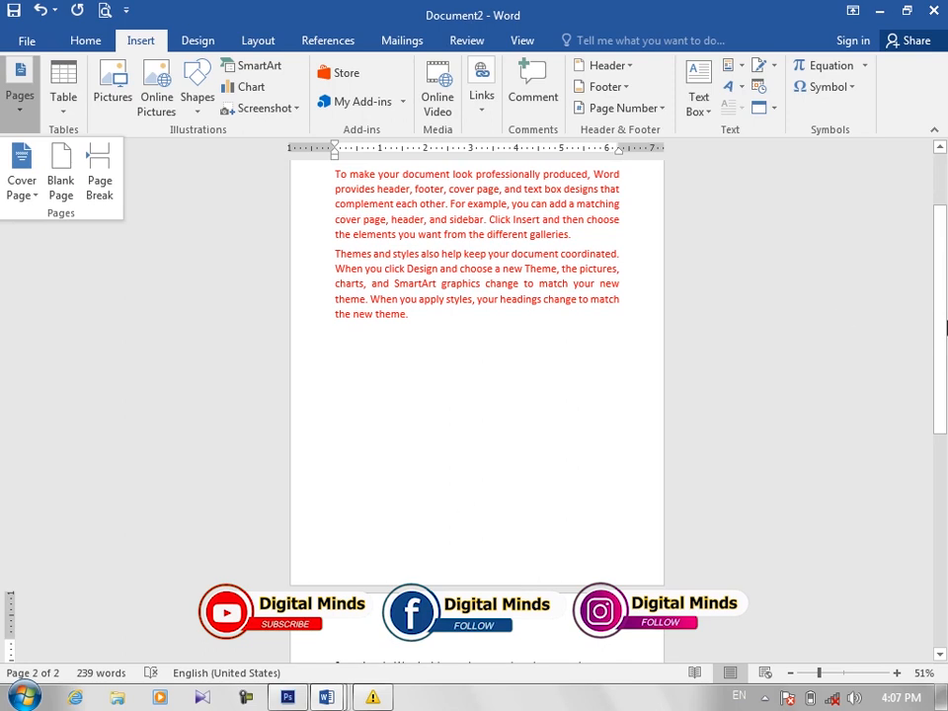
drag(943, 326, 943, 415)
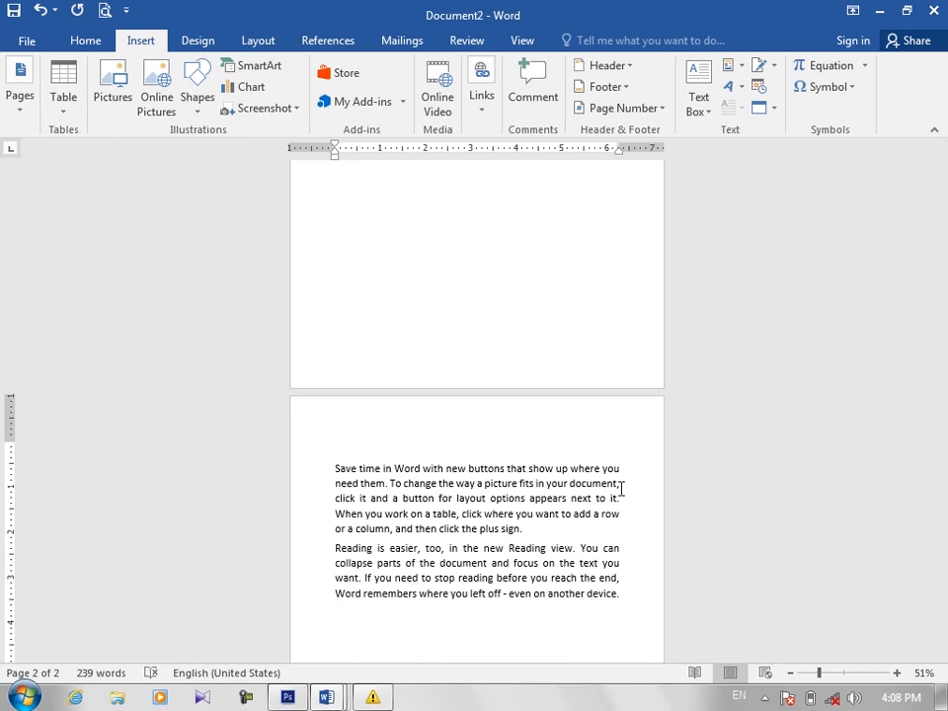
click(25, 116)
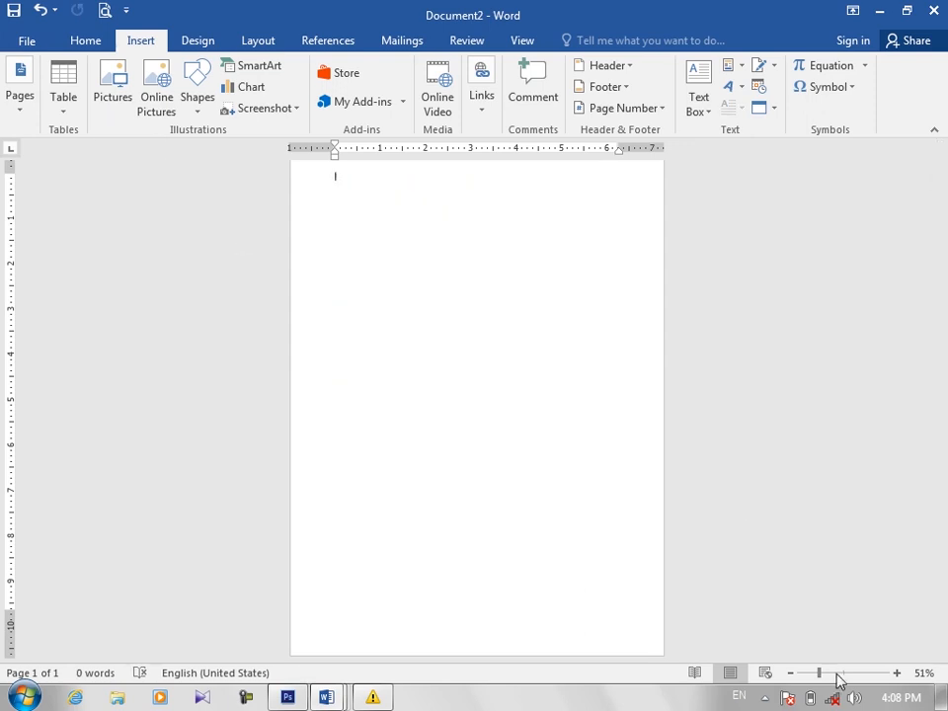
Step: Insert a table with 5 columns and 3 rows and enlarge it to about 6.5 by 2.1 inches
click(836, 674)
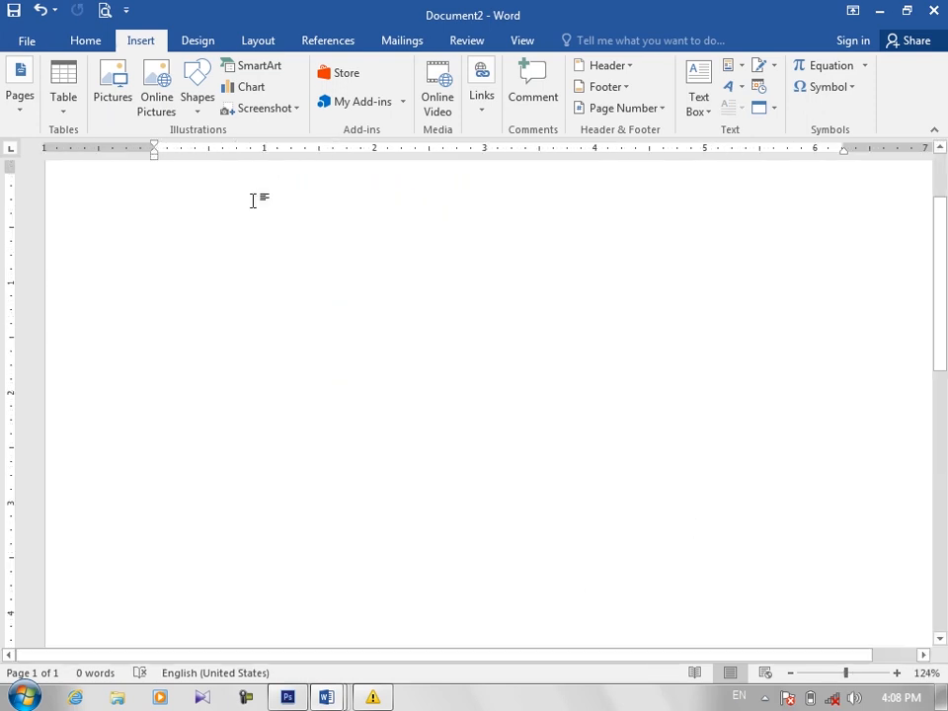
click(66, 111)
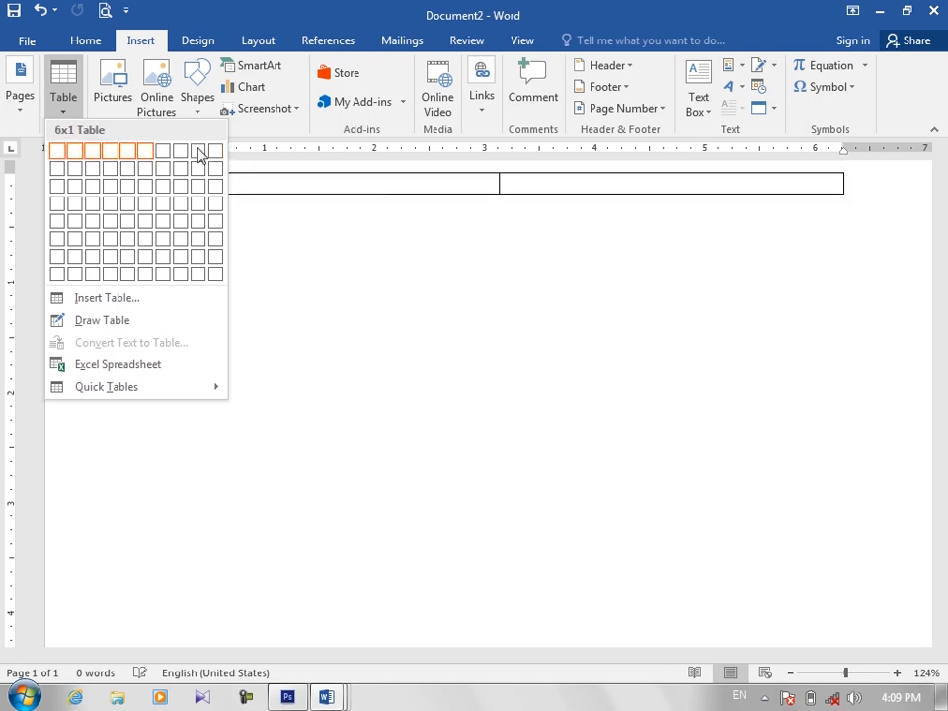
click(136, 191)
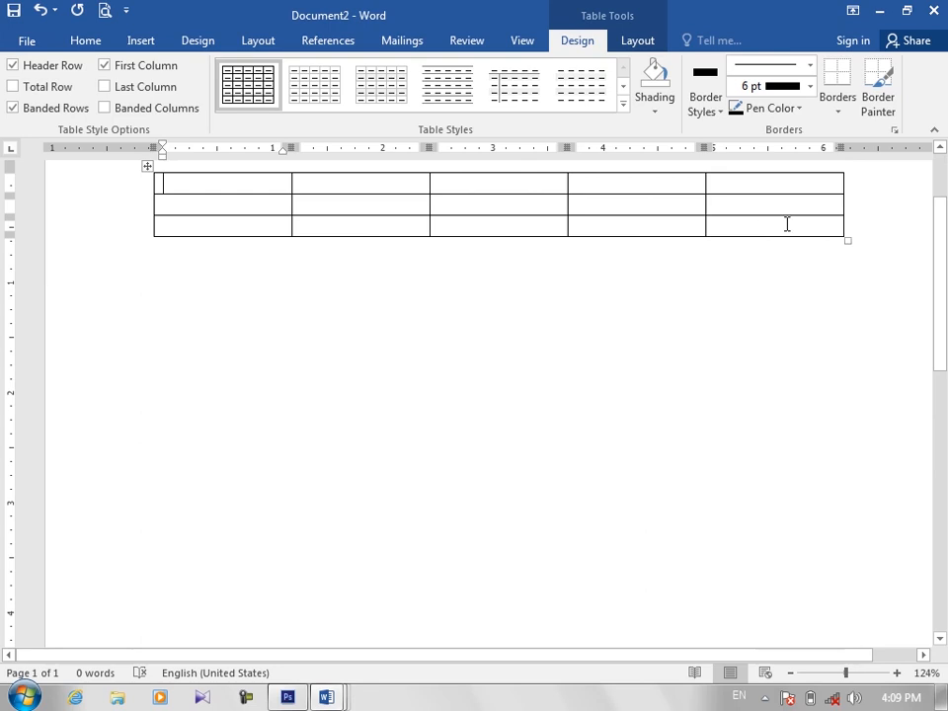
drag(845, 242, 864, 403)
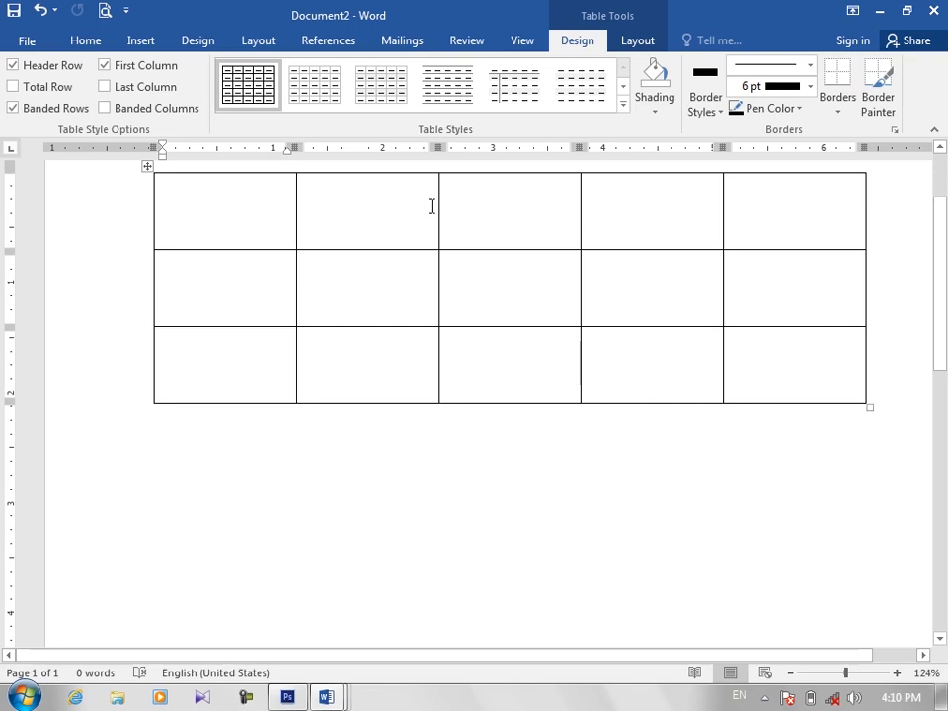
Step: Delete the existing table and insert one with 11 columns and 5 rows, specifying the dimensions numerically
click(147, 170)
key(BackSpace)
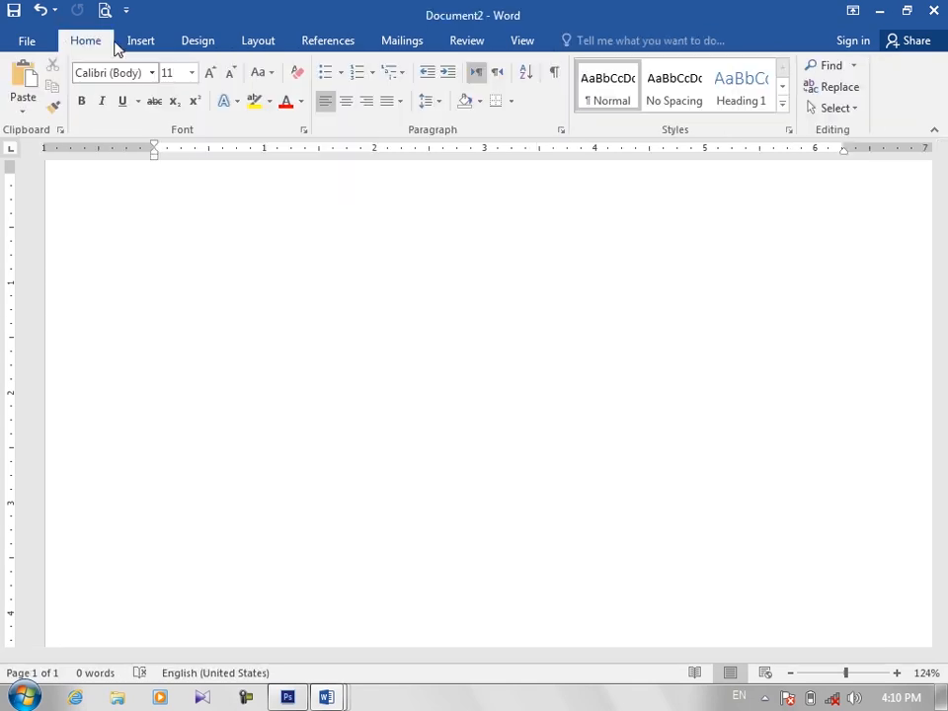
click(133, 42)
click(64, 107)
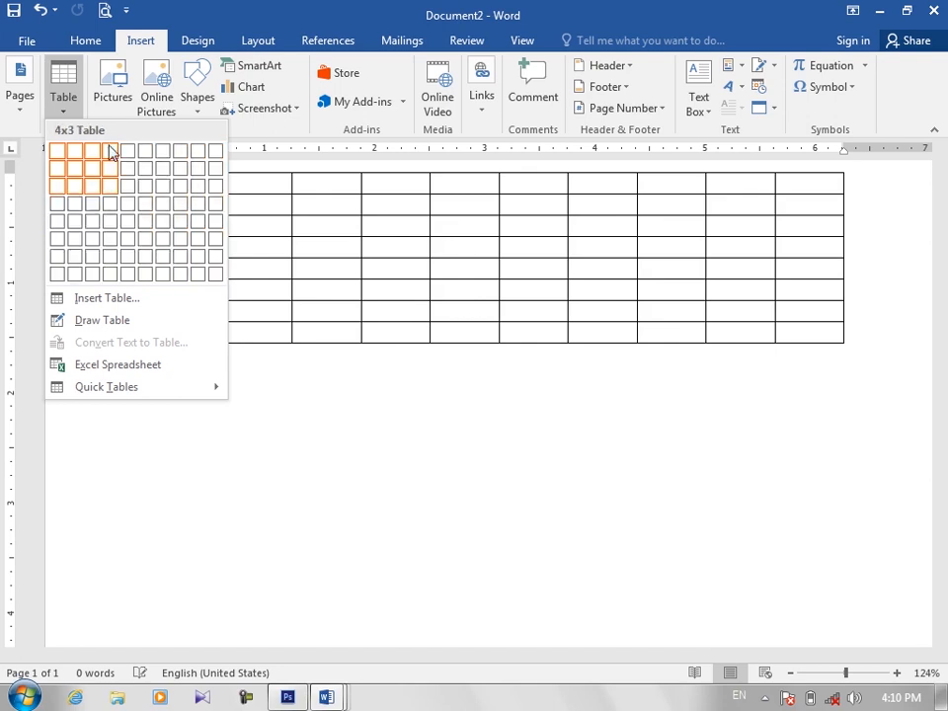
click(109, 298)
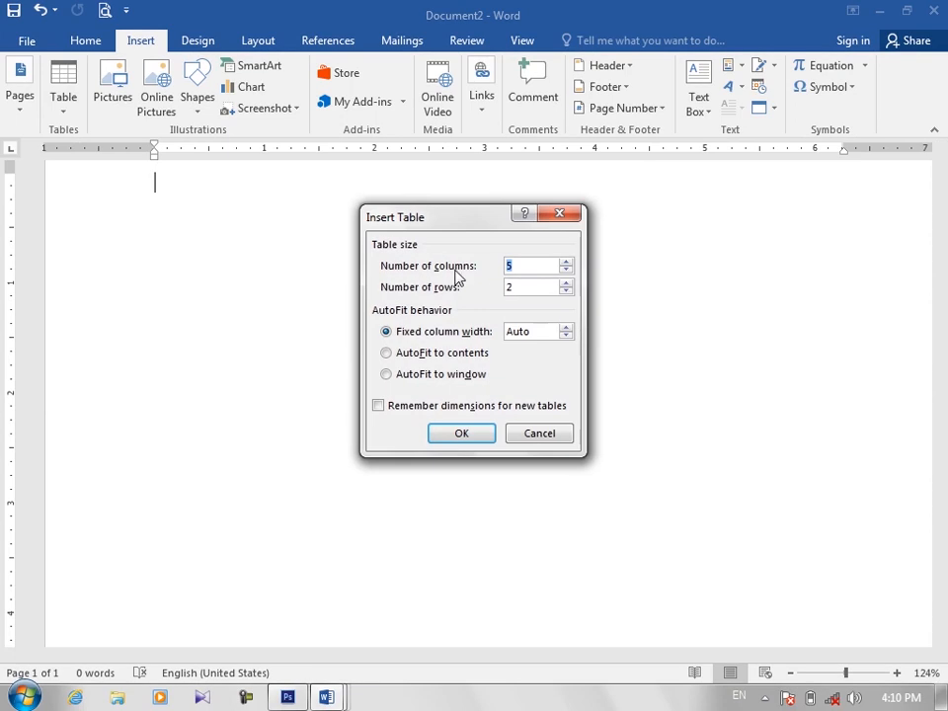
text(11)
click(511, 287)
key(BackSpace)
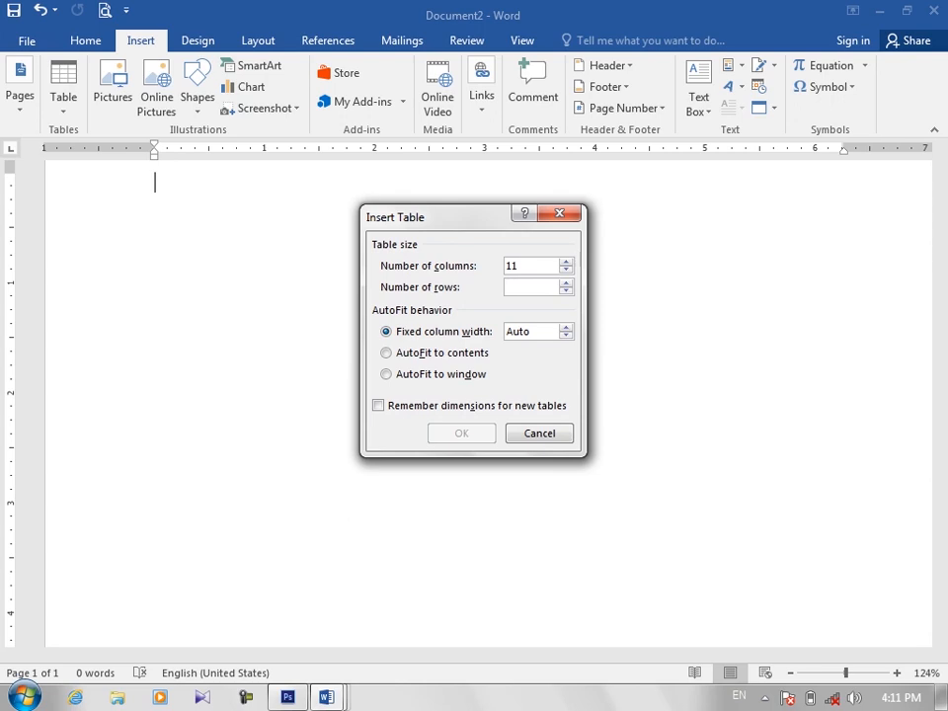
text(5)
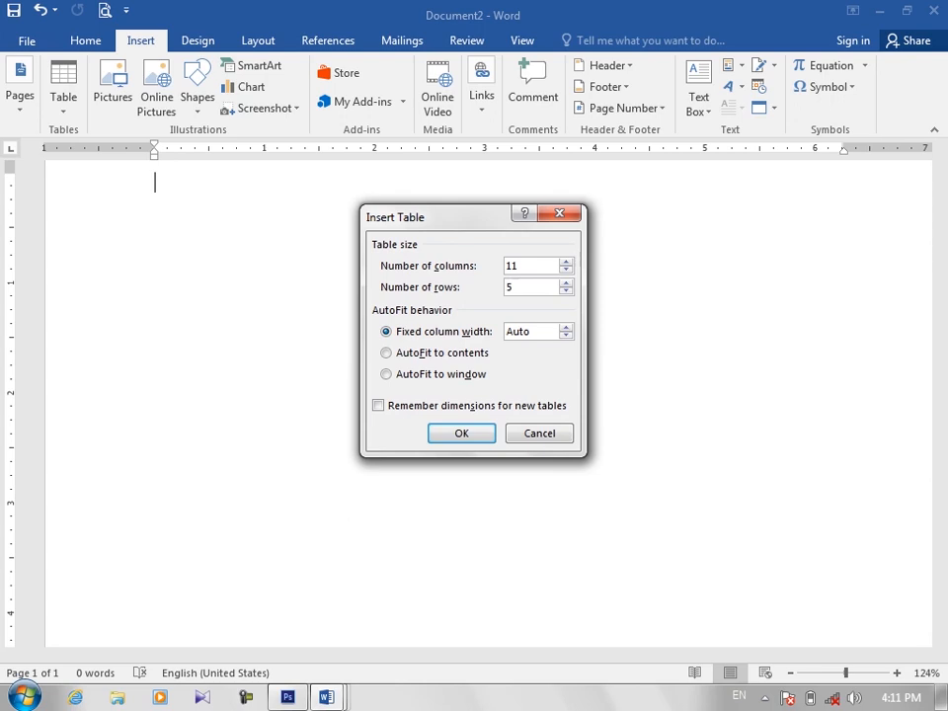
click(470, 437)
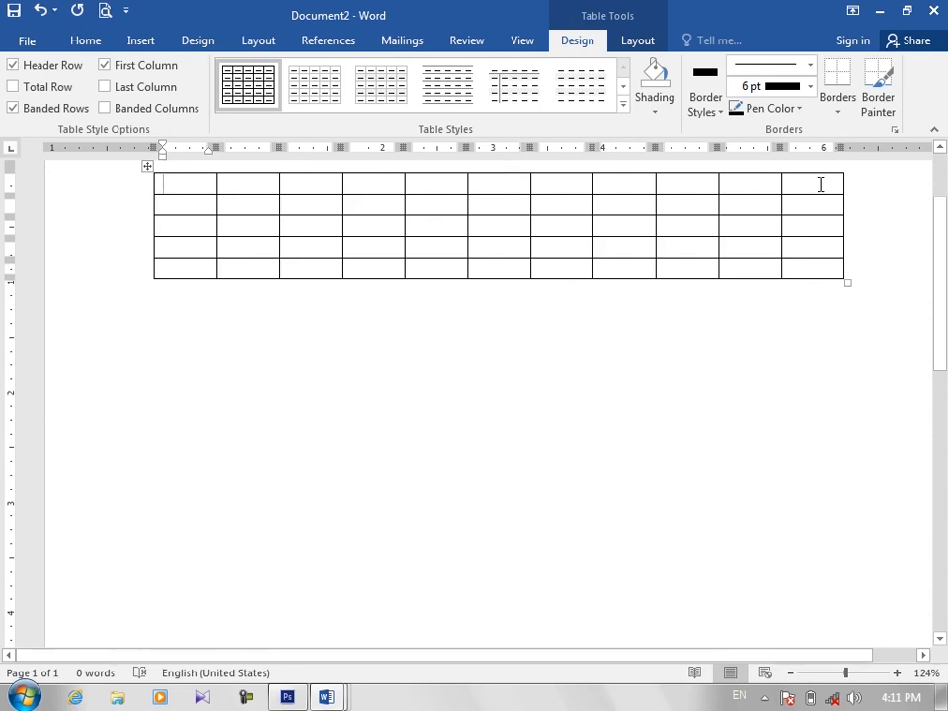
Step: Replace the table with a new one of 5 columns and 2 rows, using a fixed column width of about 1 inch
click(145, 167)
key(BackSpace)
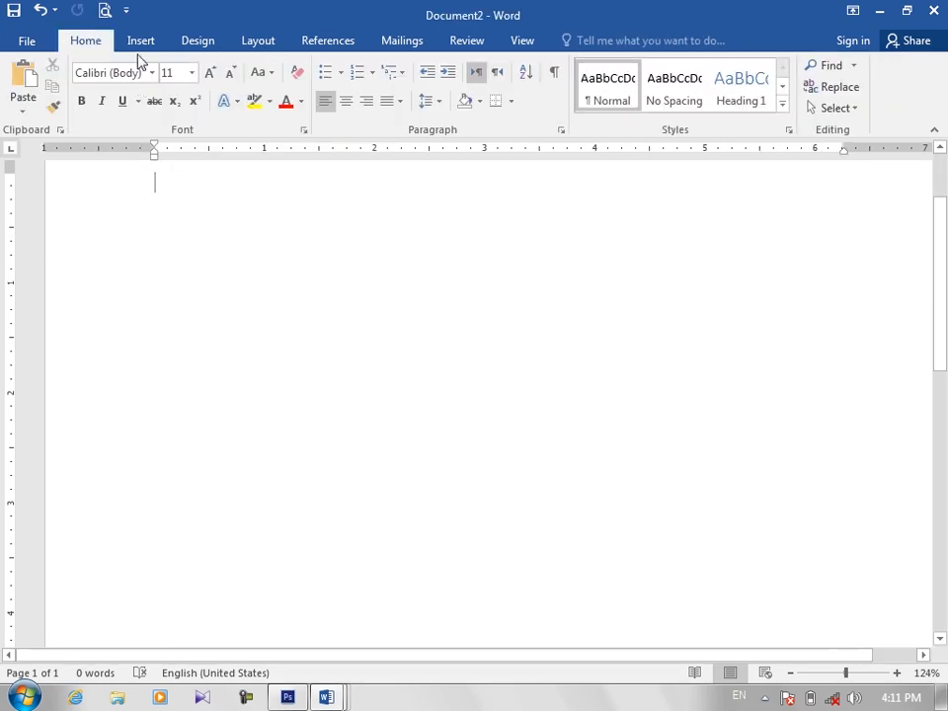
click(144, 42)
click(66, 109)
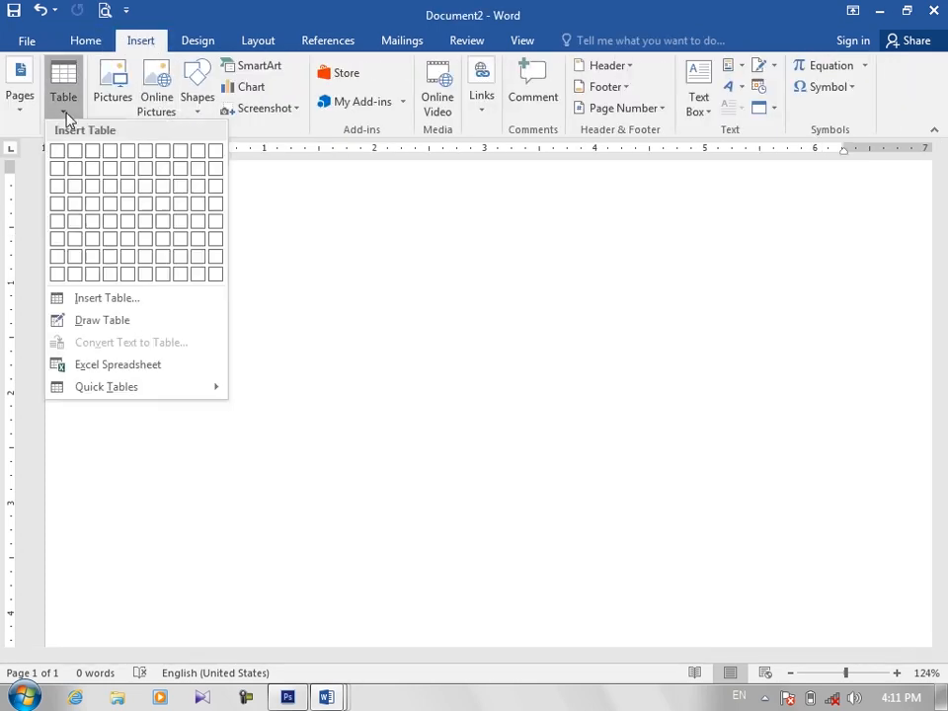
click(91, 298)
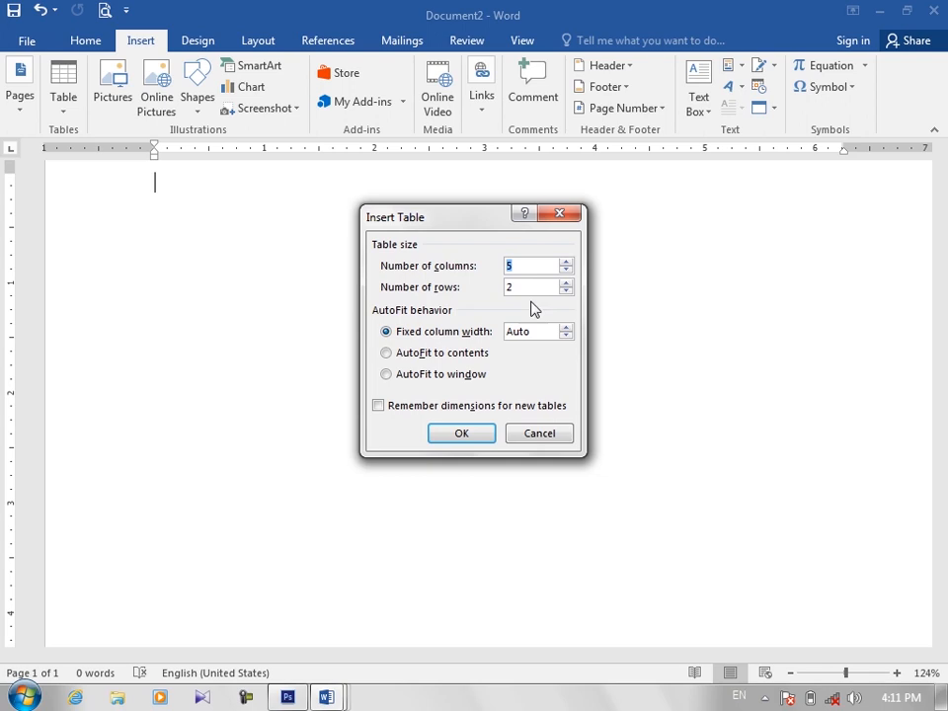
click(565, 328)
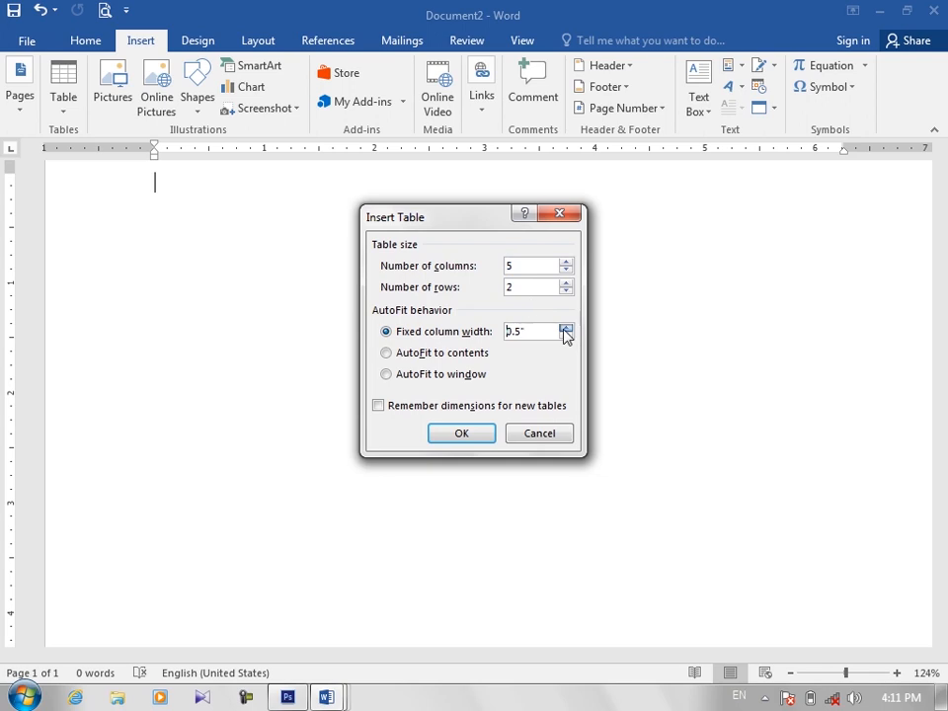
click(565, 328)
click(565, 328)
click(565, 328)
click(565, 327)
click(565, 328)
click(469, 437)
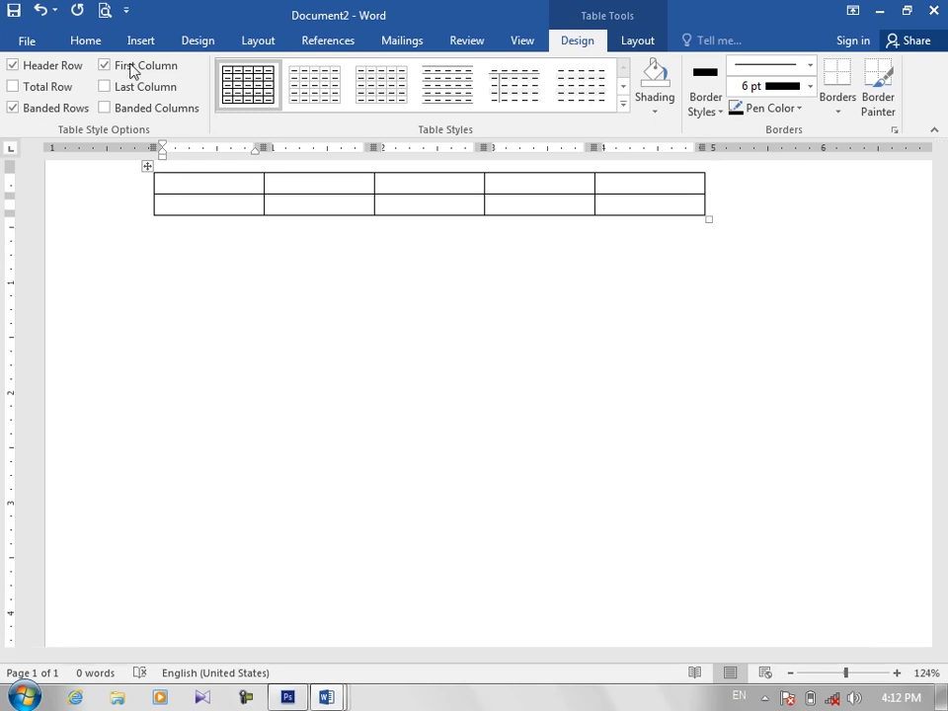
Step: Replace the fixed-width table with a table of 5 columns and 2 rows set to AutoFit to contents
click(147, 166)
key(BackSpace)
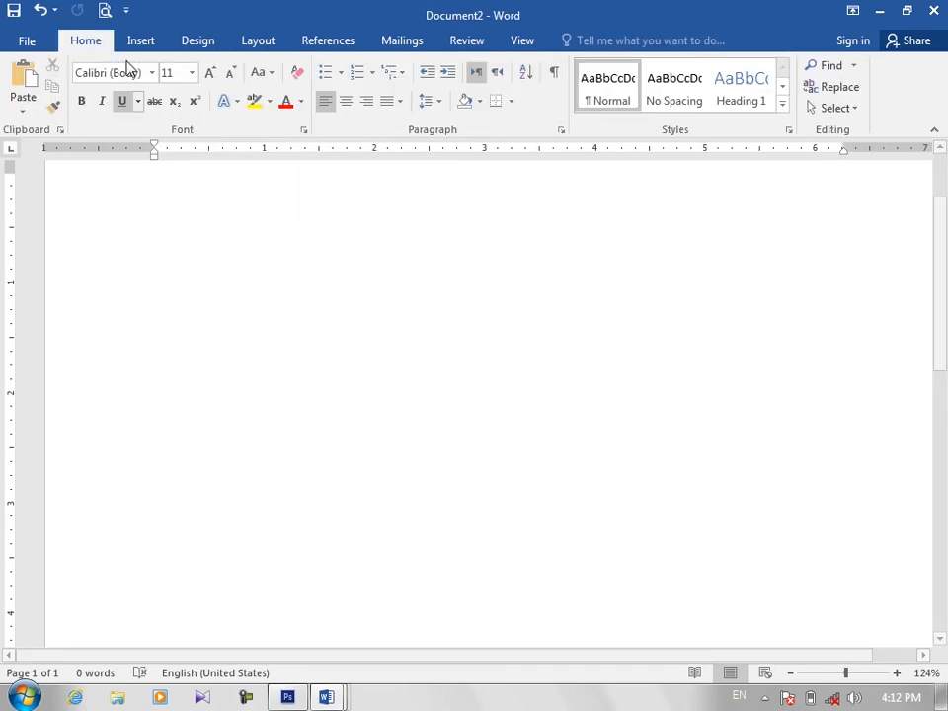
click(138, 41)
click(63, 96)
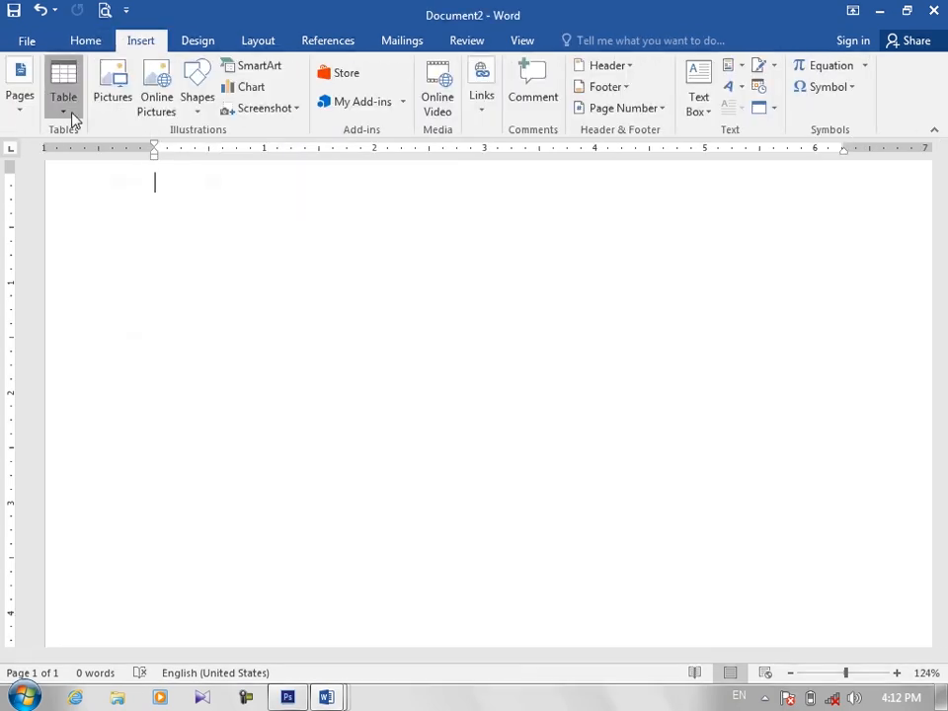
click(79, 161)
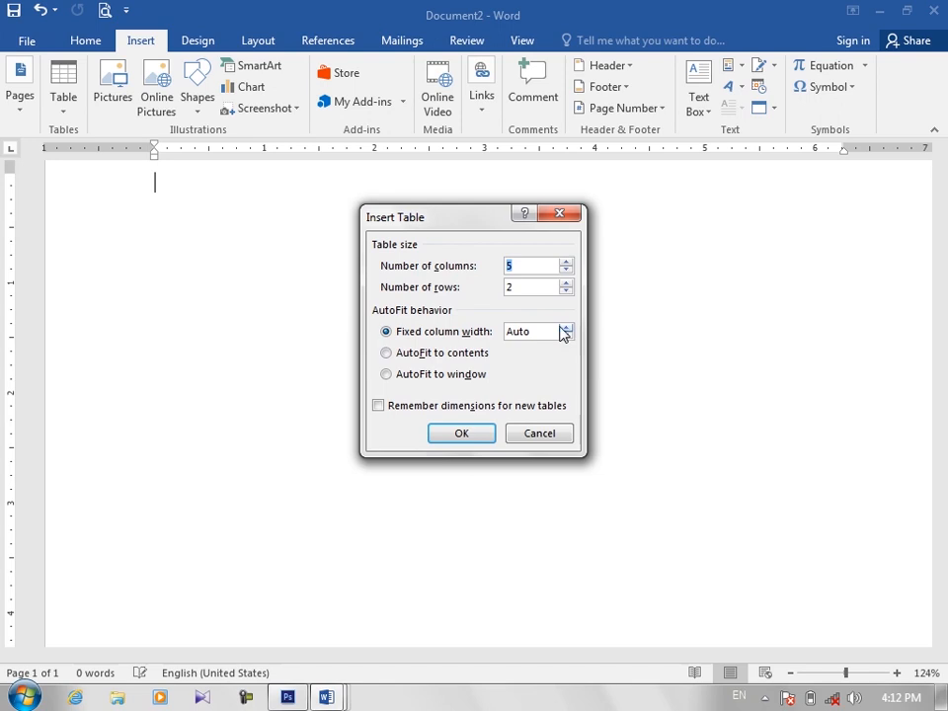
click(394, 356)
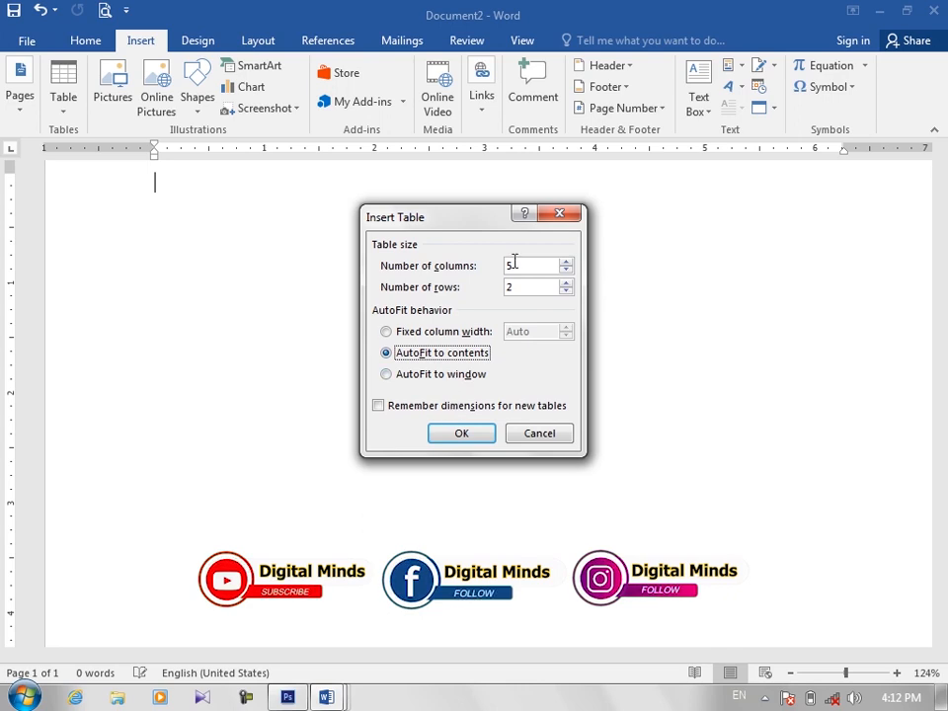
click(480, 433)
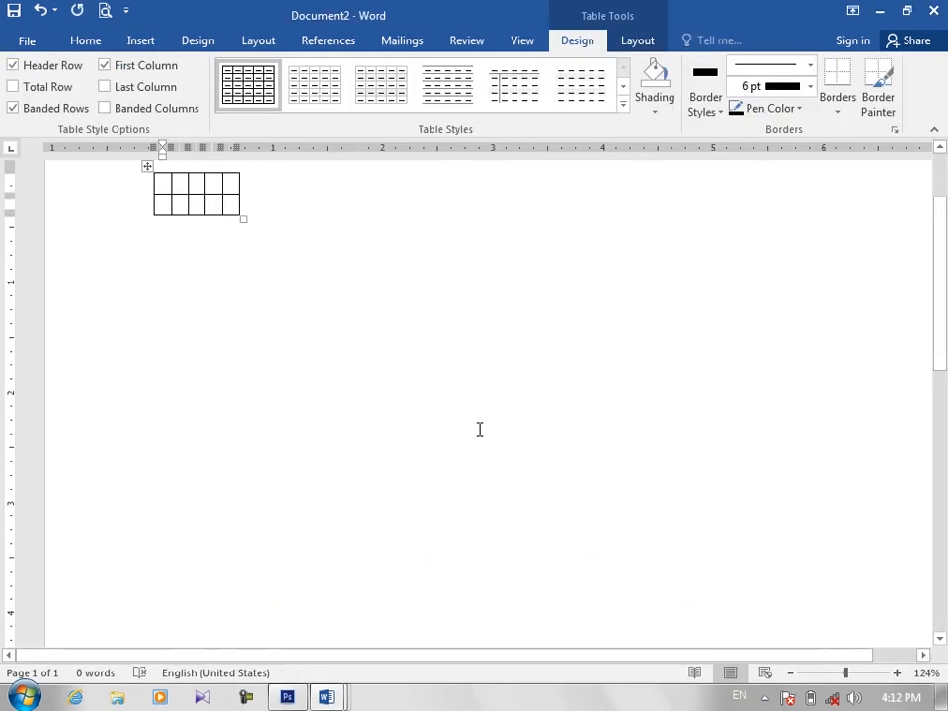
Step: Fill the first four header cells with Name, F/name, ADD and PN#
text(Name)
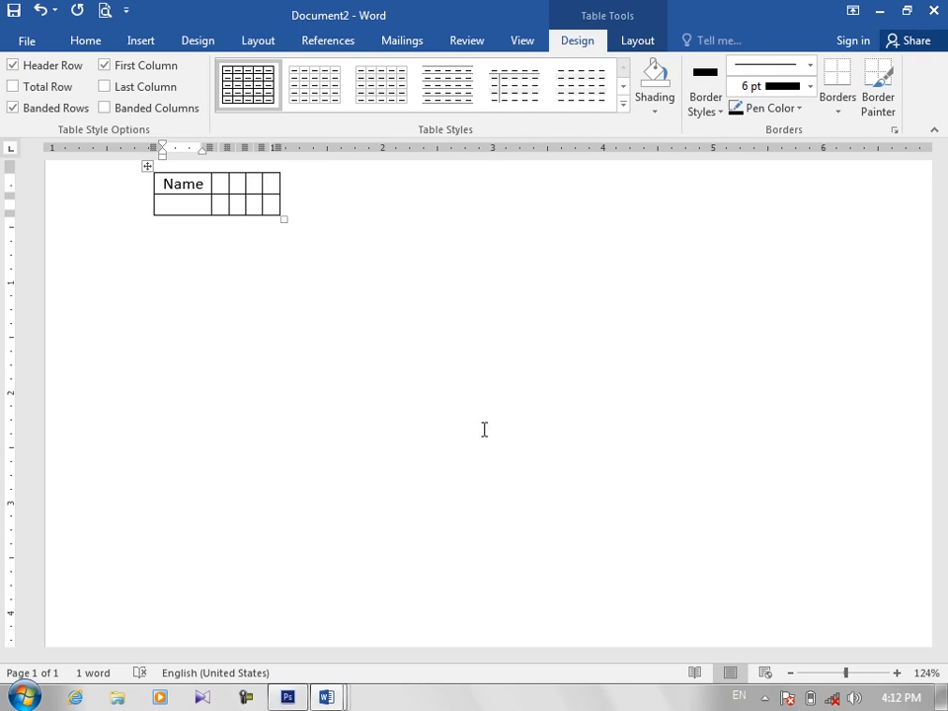
key(Tab)
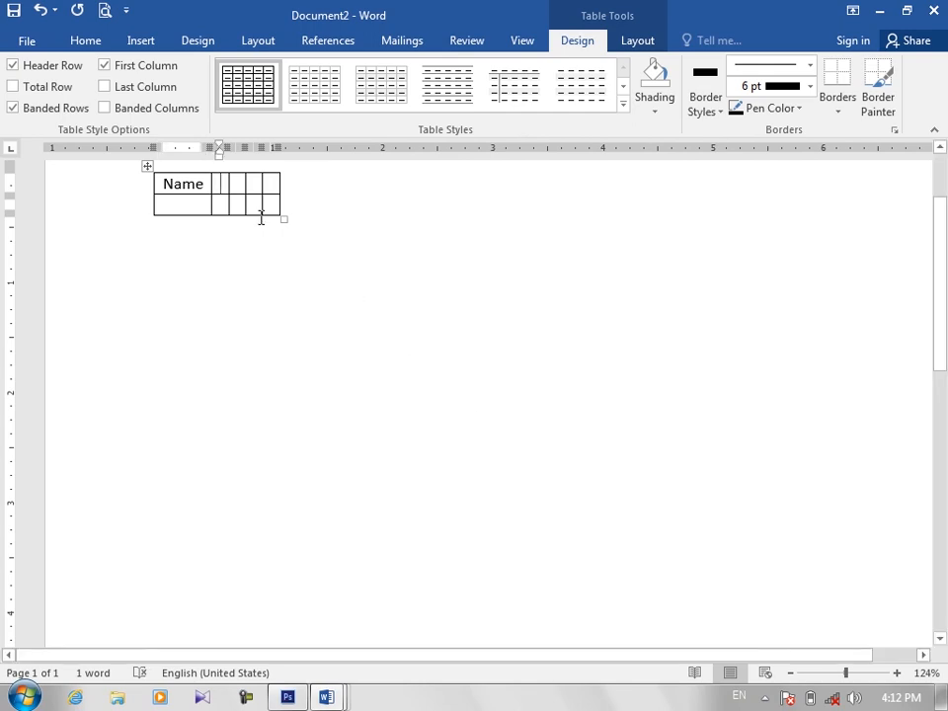
text(F/name )
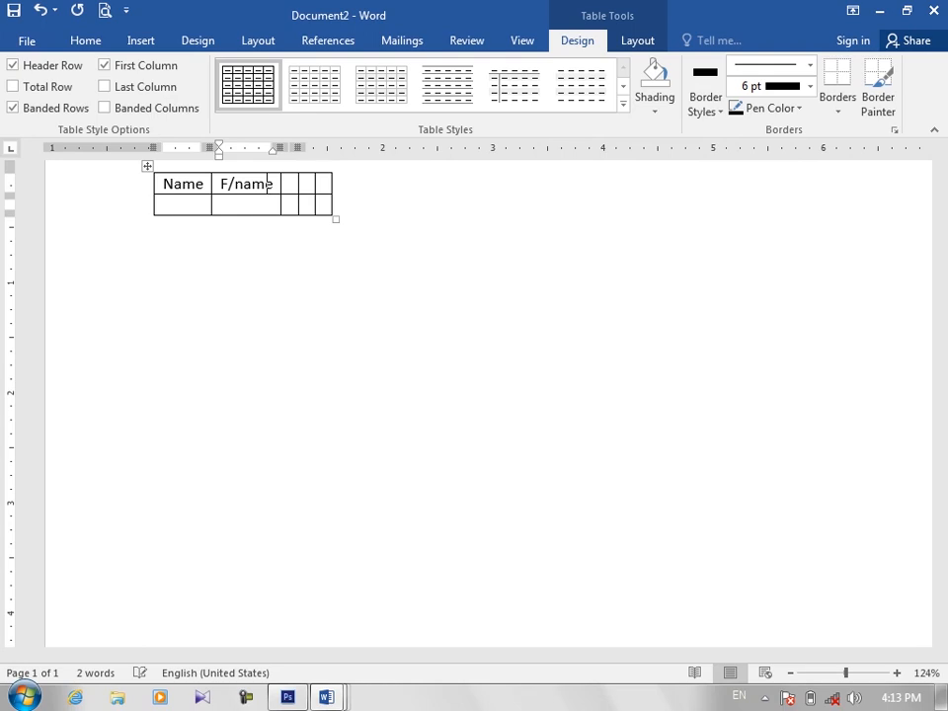
text(ADD )
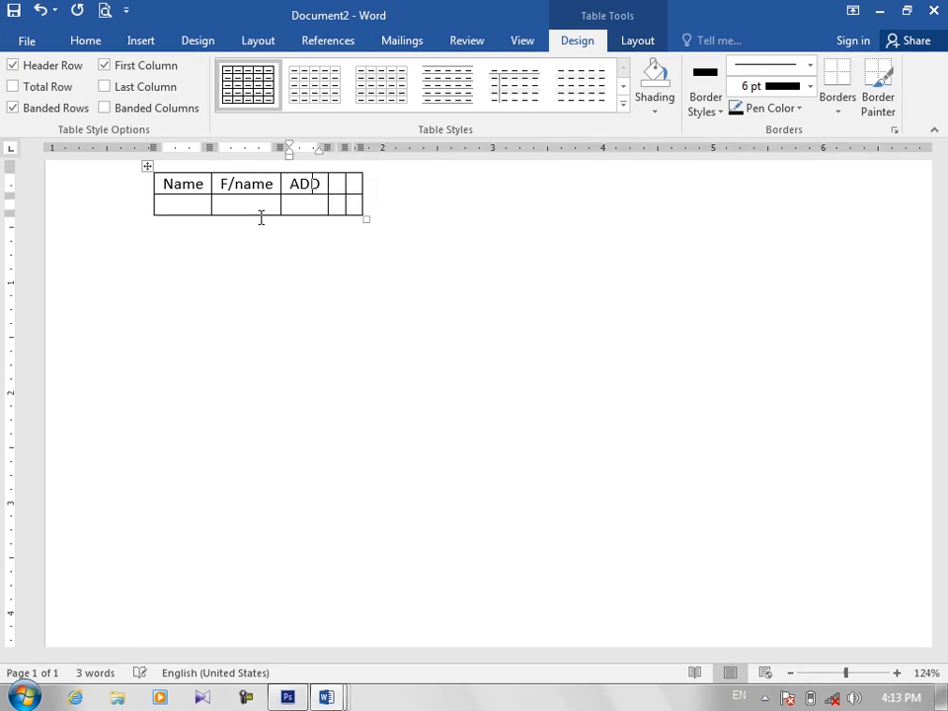
text(P)
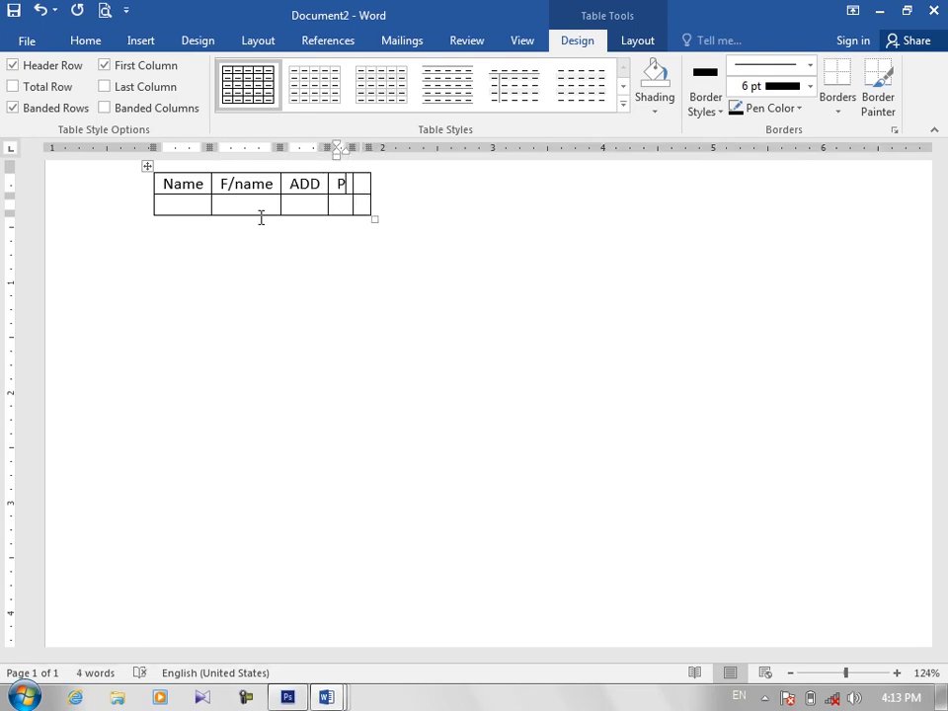
text(N#)
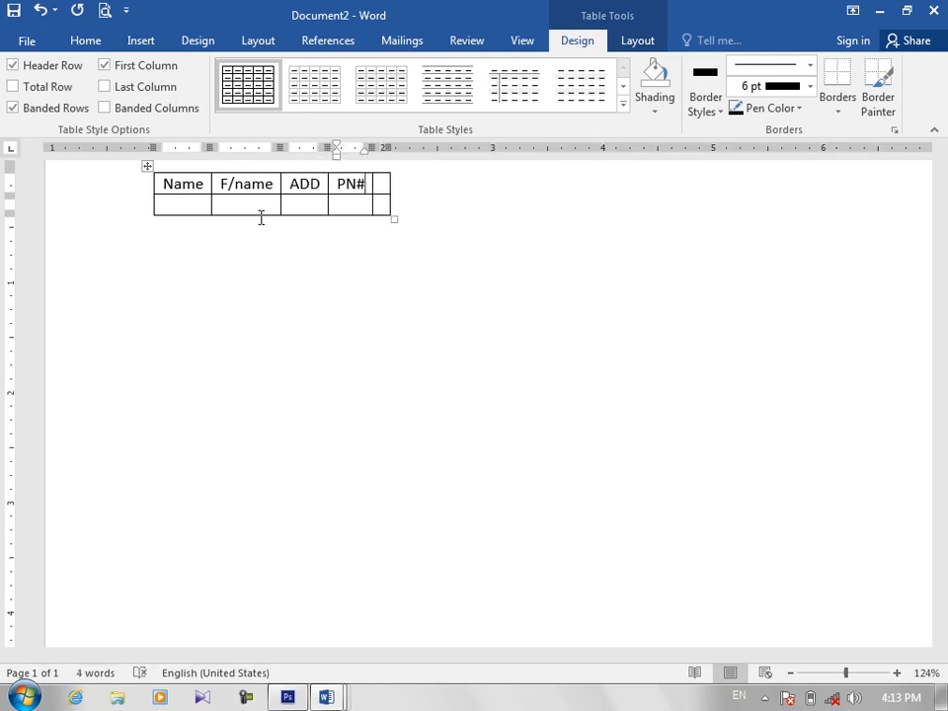
key(Tab)
text(Www)
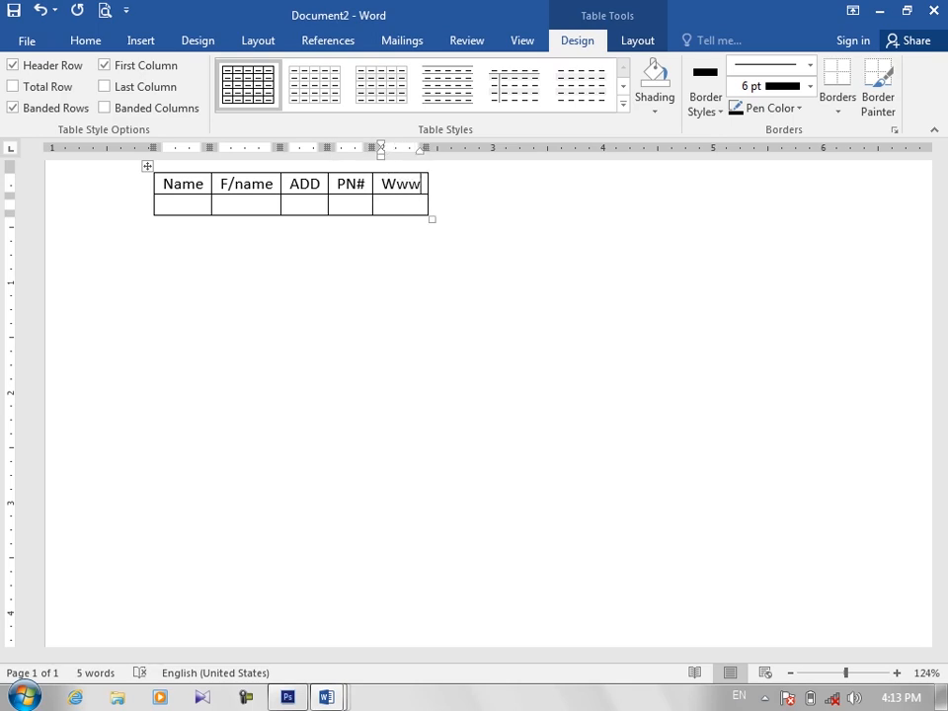
key(BackSpace)
key(BackSpace)
key(BackSpace)
text(www.goi)
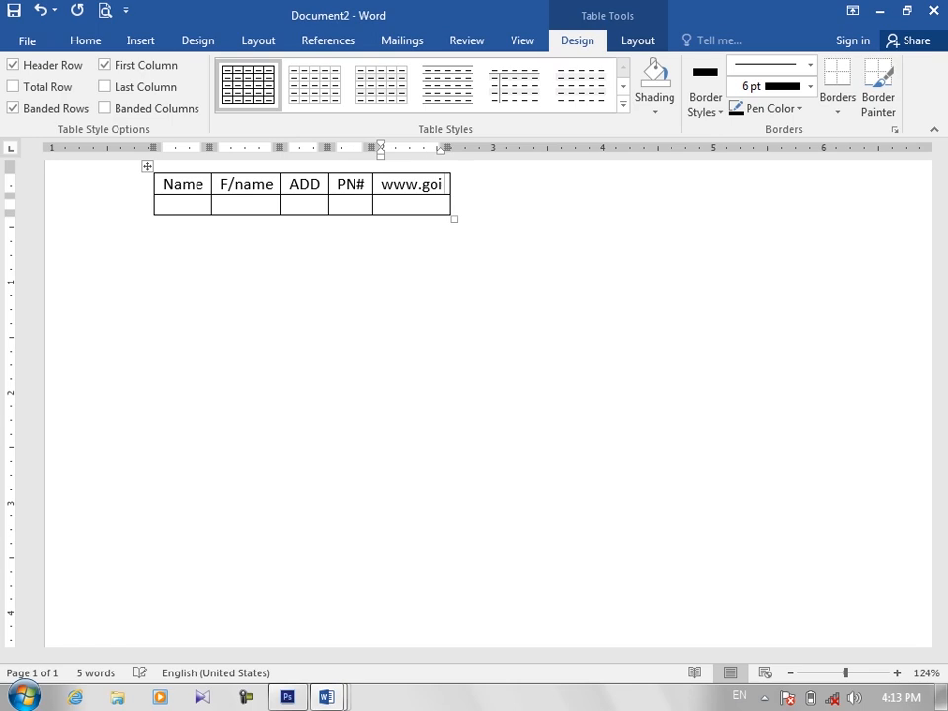
key(BackSpace)
text(sdkgjdksljfkdsjfkdsjklds)
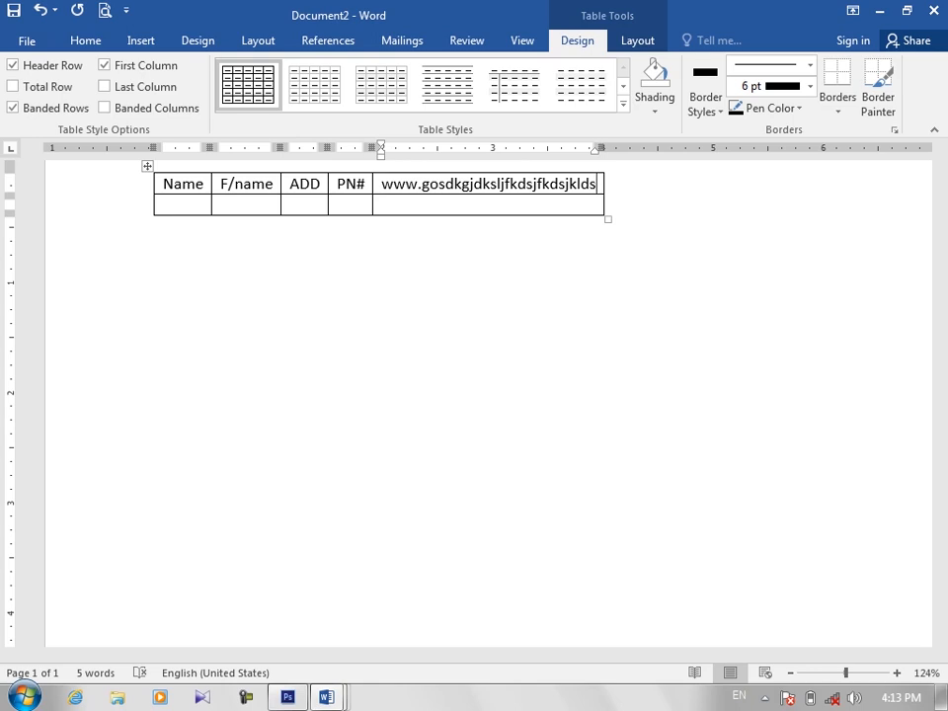
Step: Enter a person's full name in the second-row cell under Name
click(160, 200)
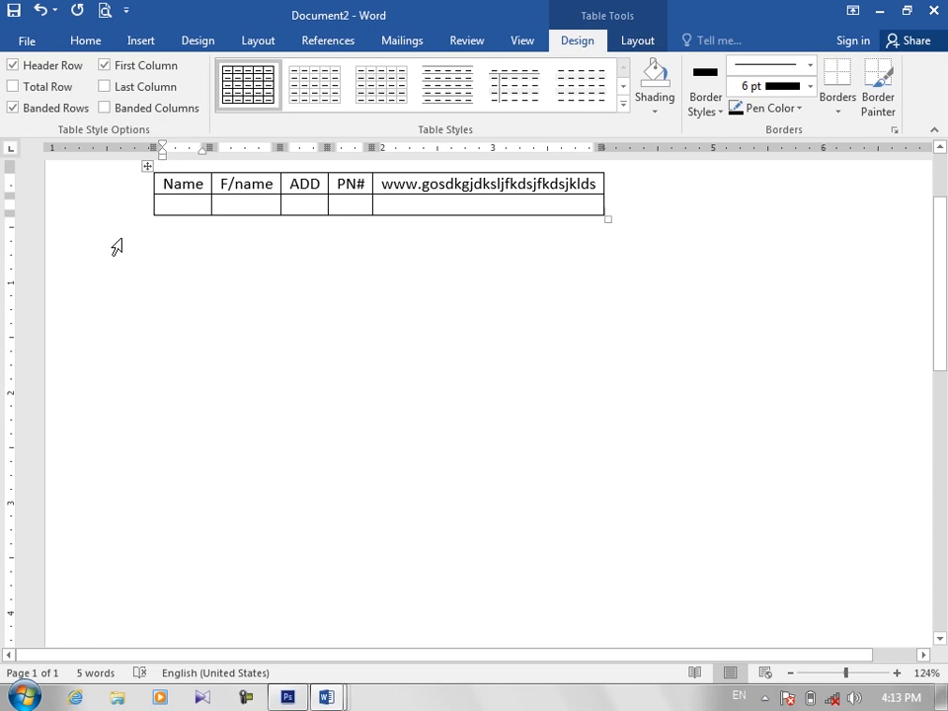
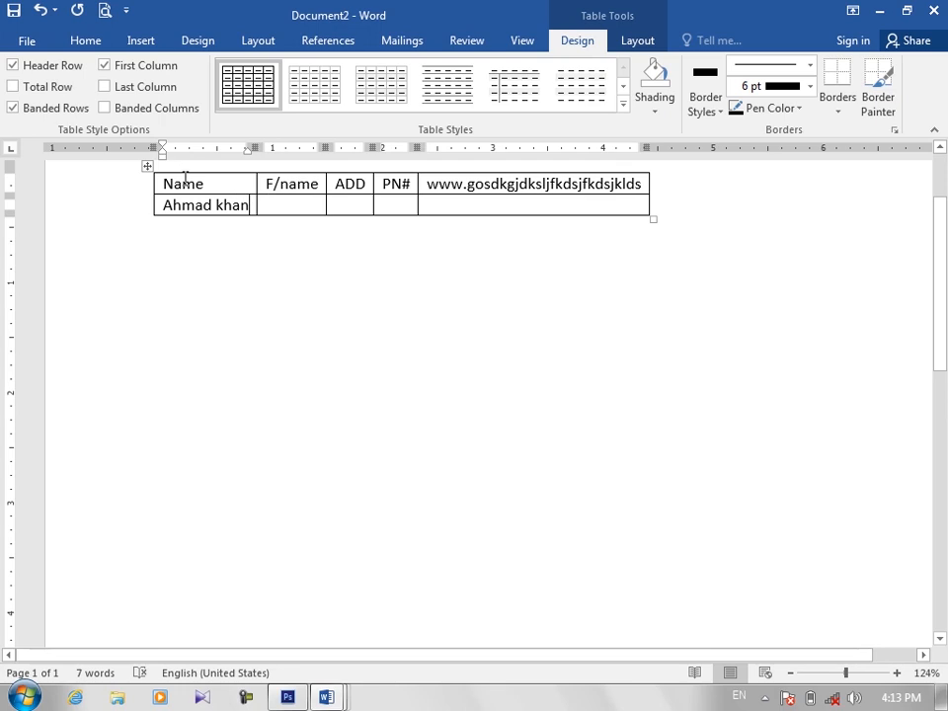
click(151, 166)
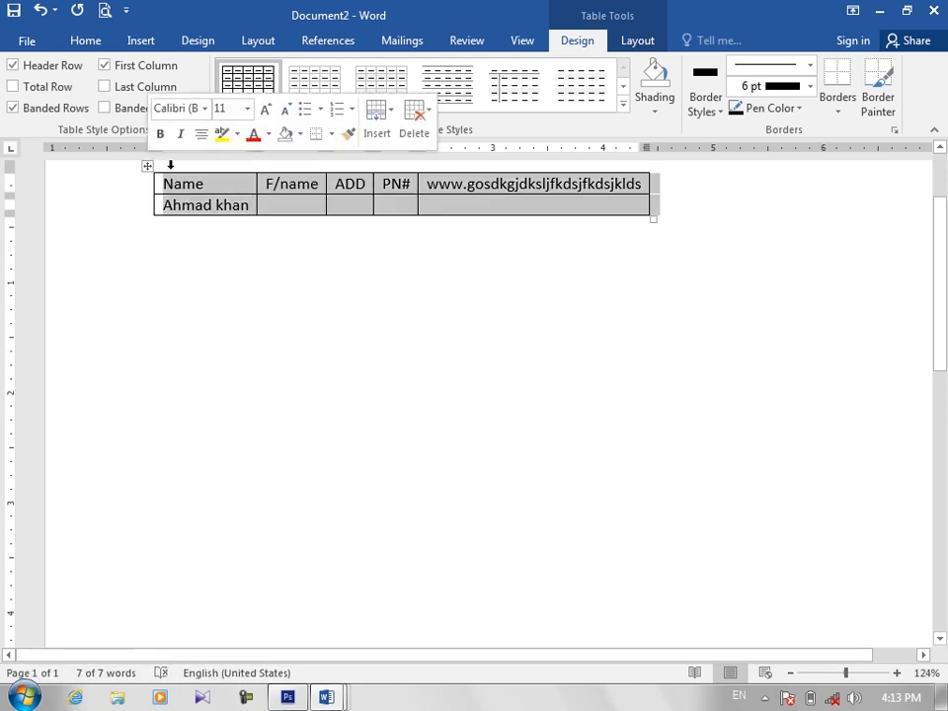
click(197, 185)
double_click(197, 188)
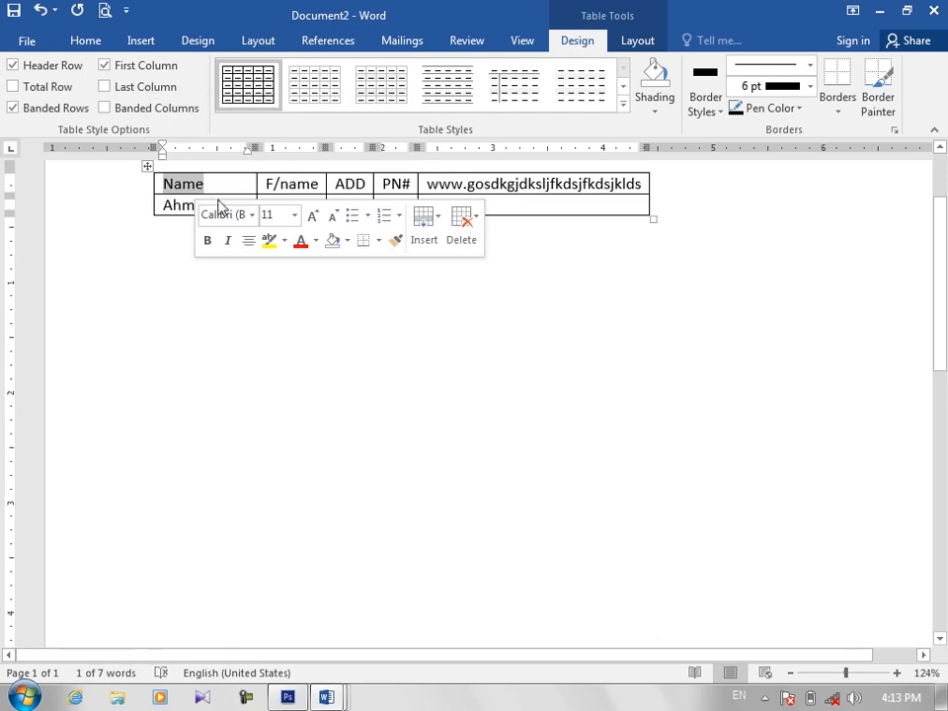
double_click(203, 206)
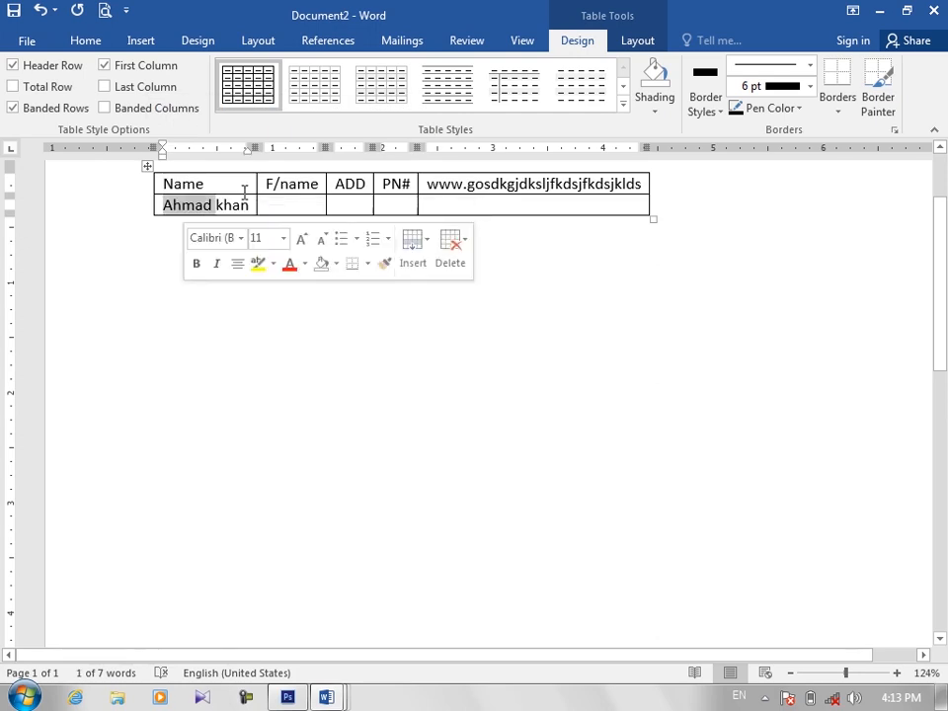
double_click(301, 184)
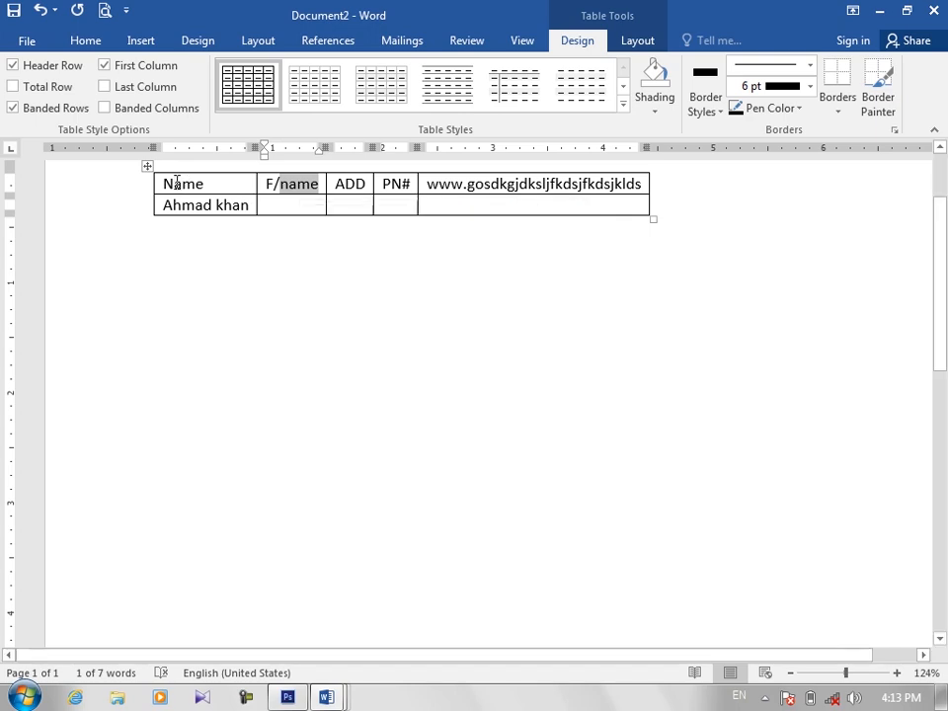
Step: Replace the existing table with a table of 2 columns and 2 rows set to AutoFit to window
click(148, 168)
key(BackSpace)
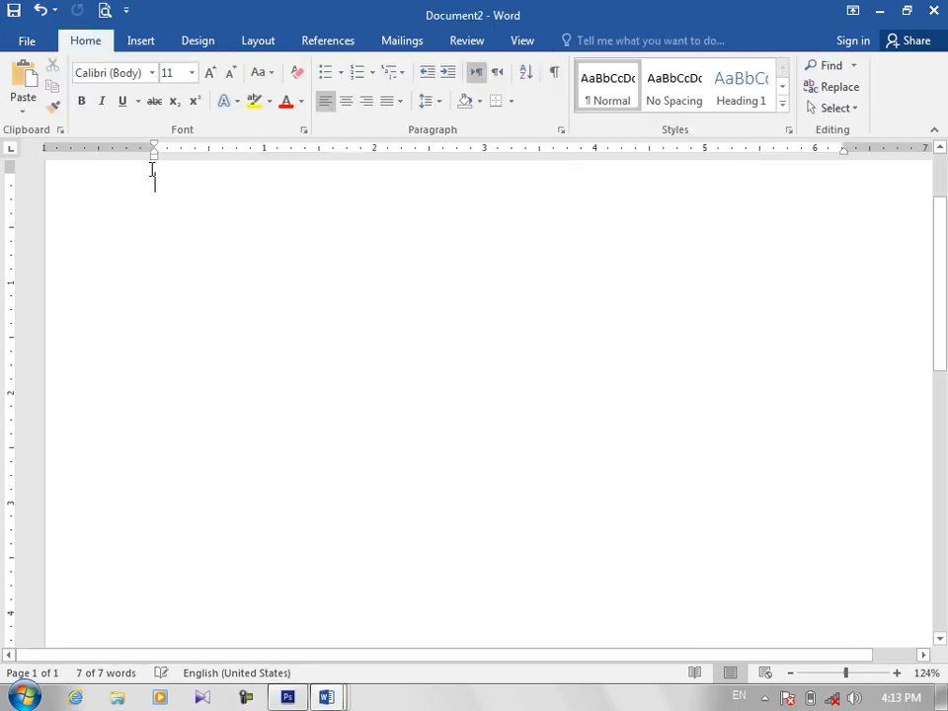
click(140, 40)
click(63, 84)
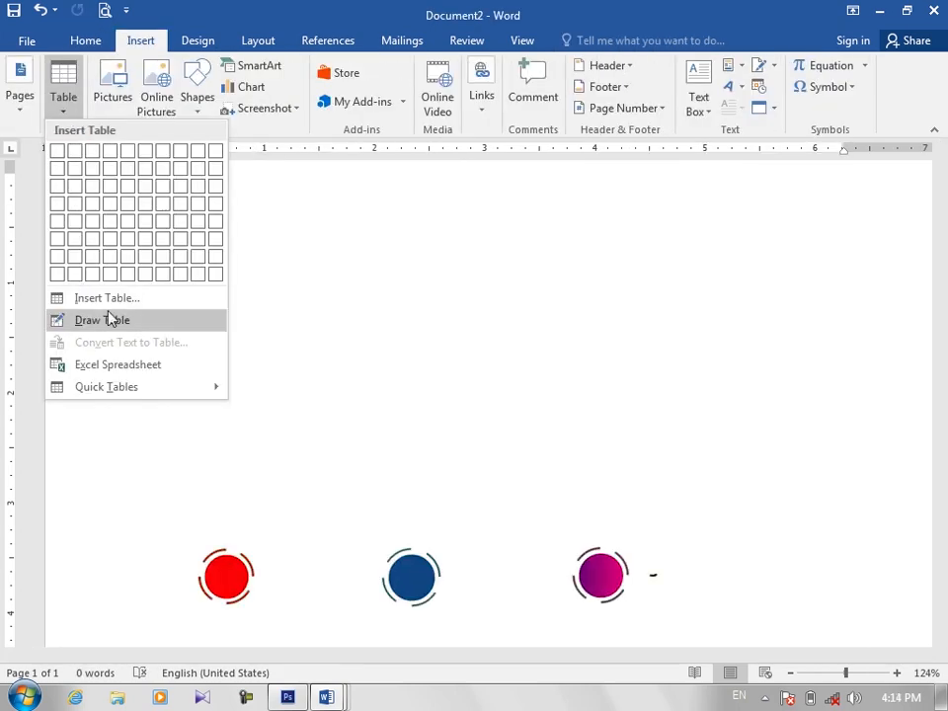
click(118, 308)
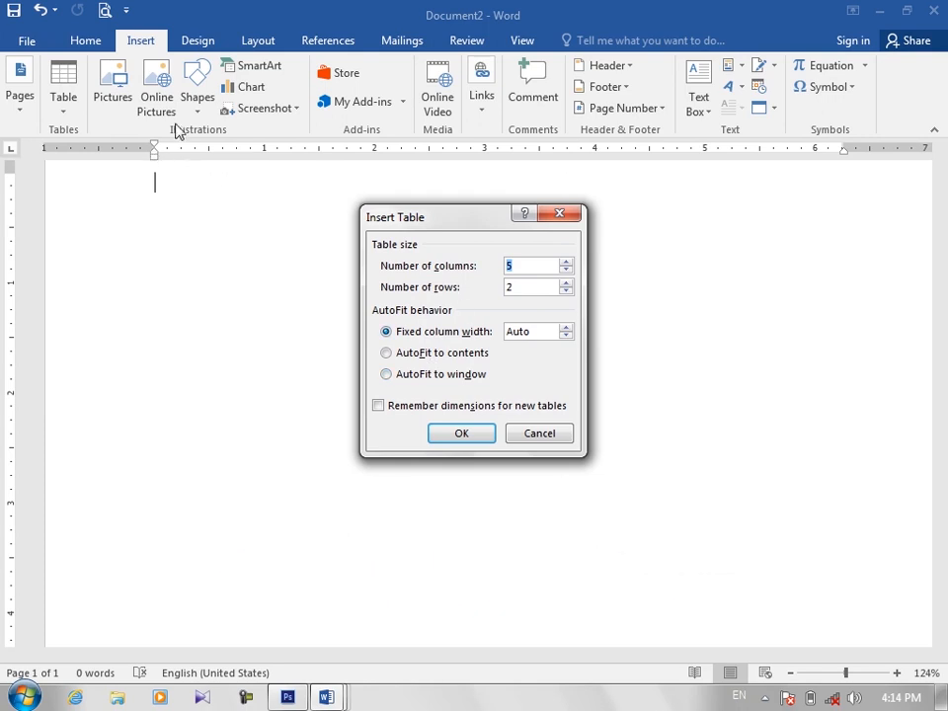
click(423, 377)
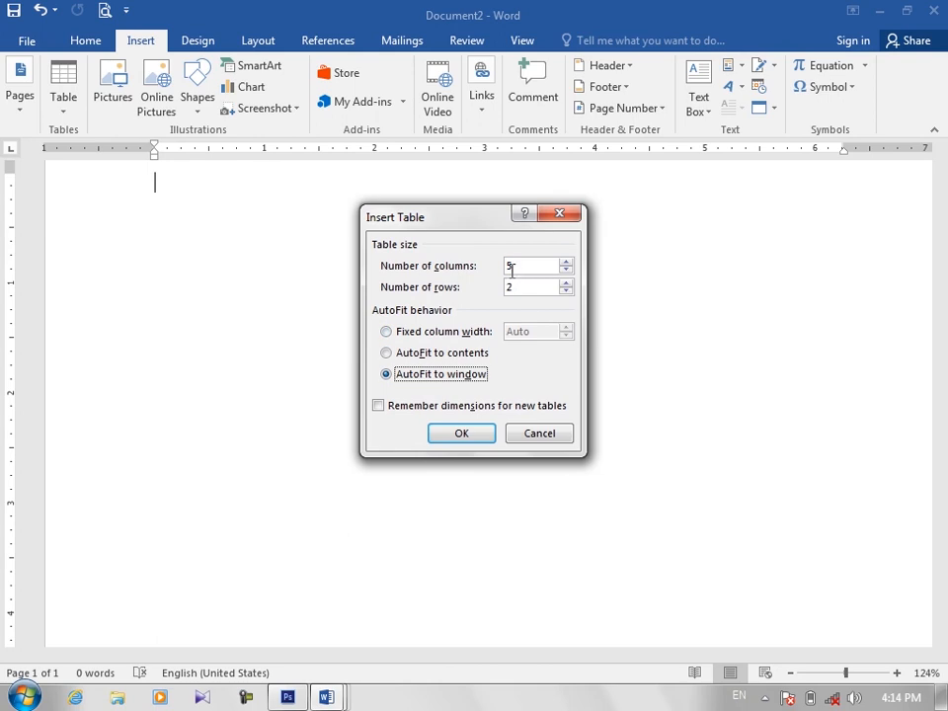
click(514, 266)
key(BackSpace)
text(2)
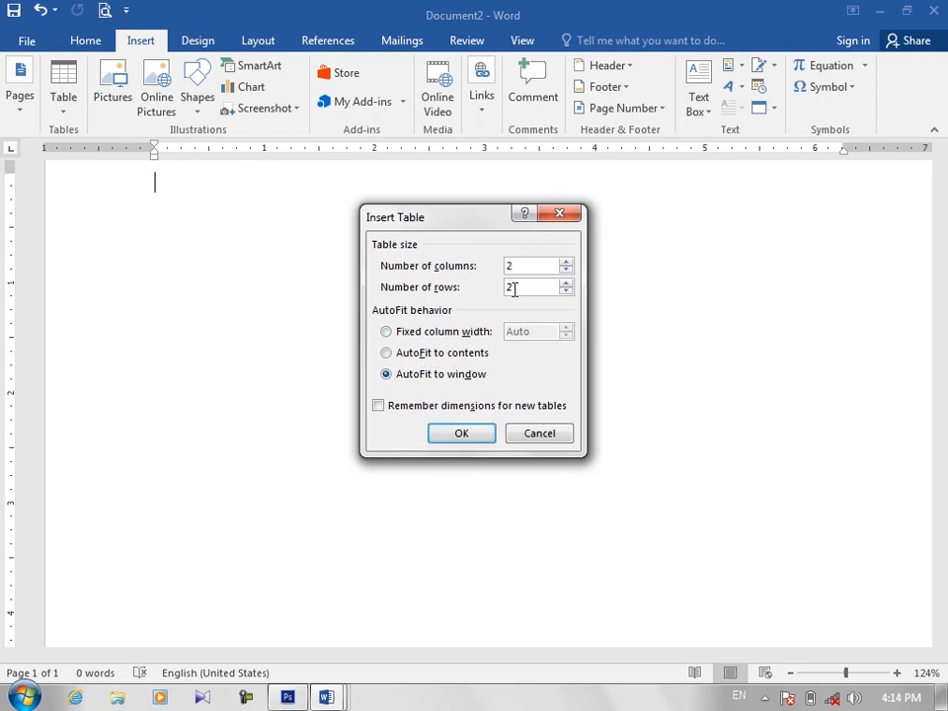
click(470, 434)
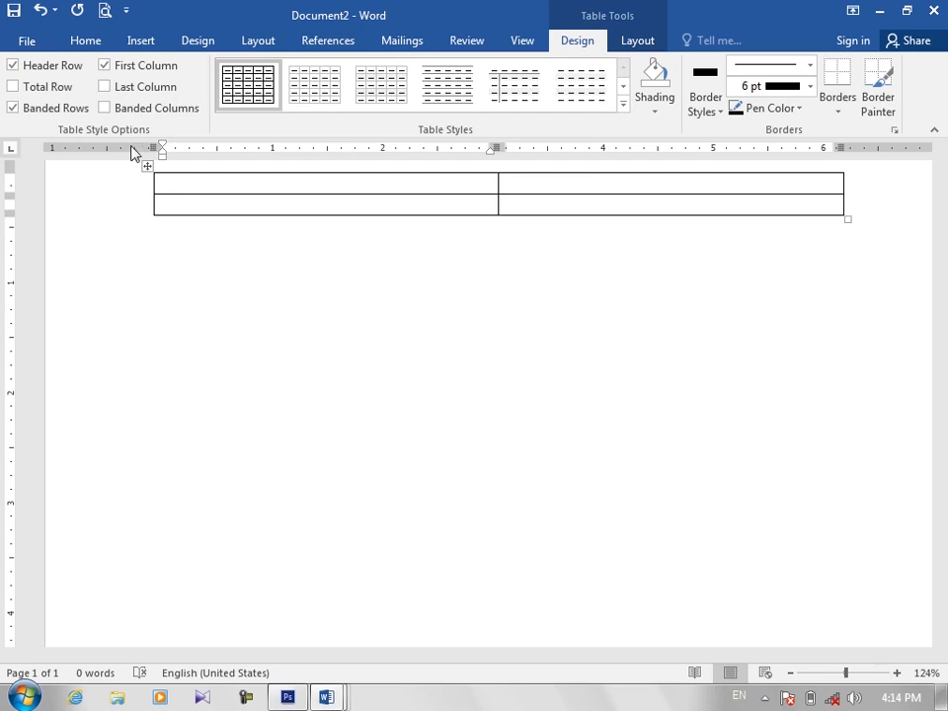
Step: Replace the table with a fixed-column-width one of 8 columns and 2 rows, remembering these dimensions for new tables
click(150, 164)
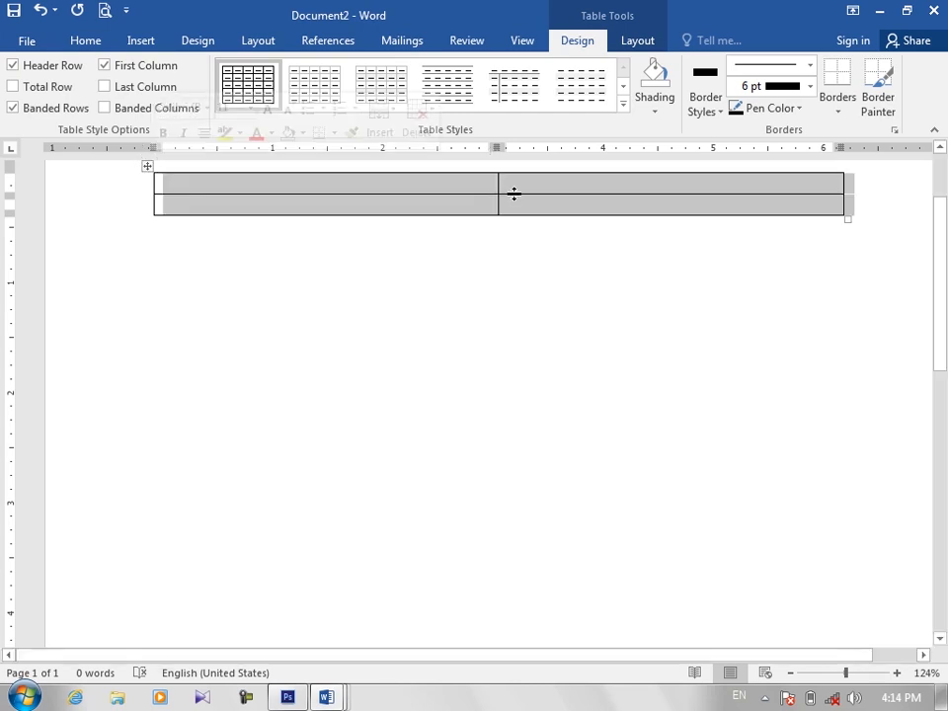
key(BackSpace)
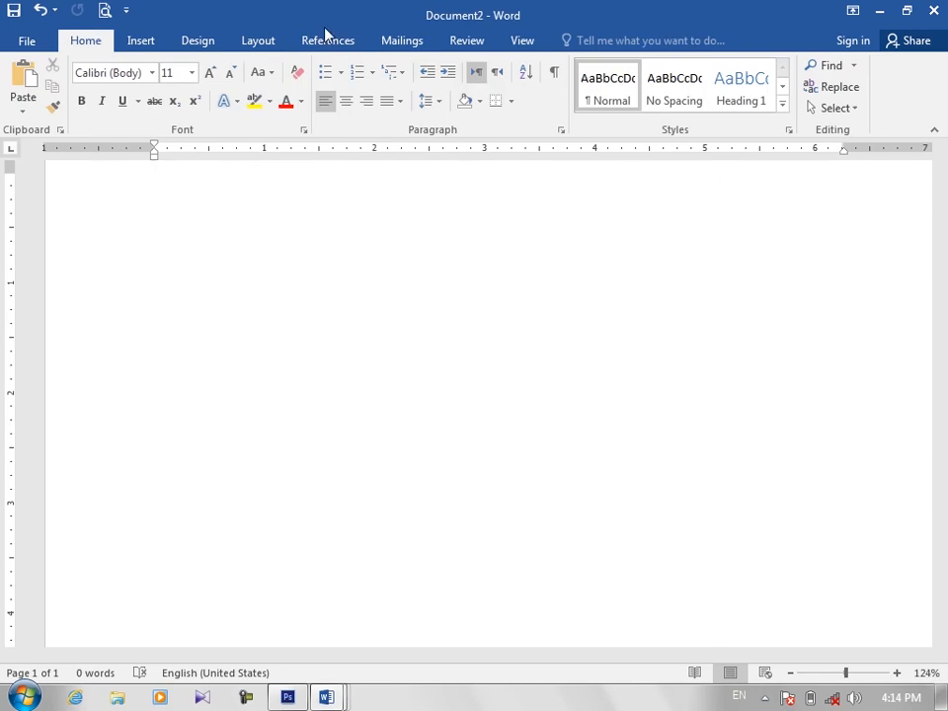
click(141, 40)
click(63, 89)
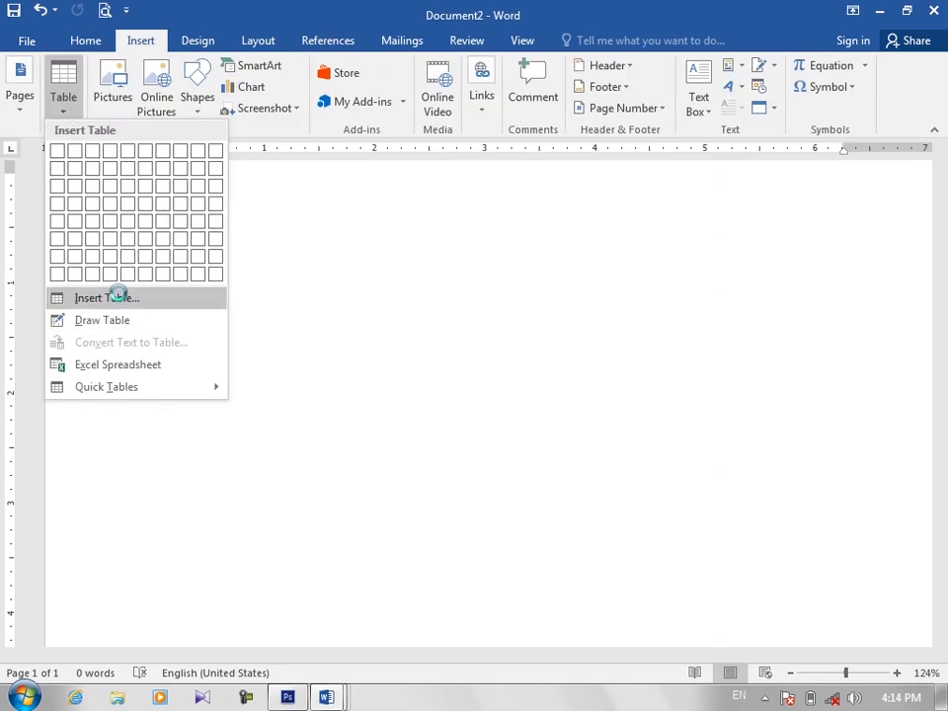
click(117, 297)
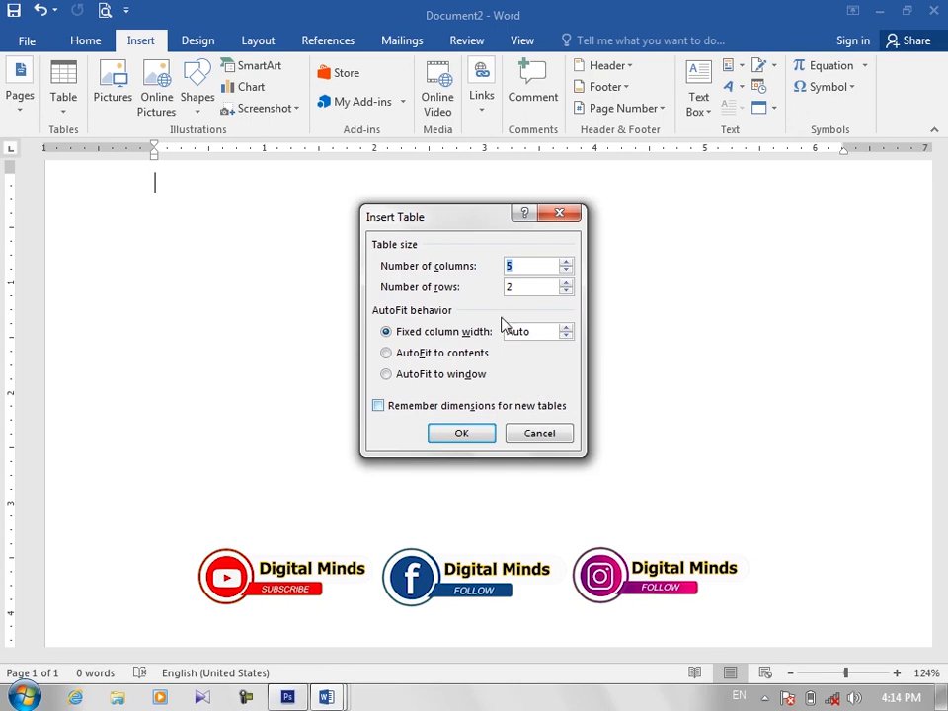
text(8)
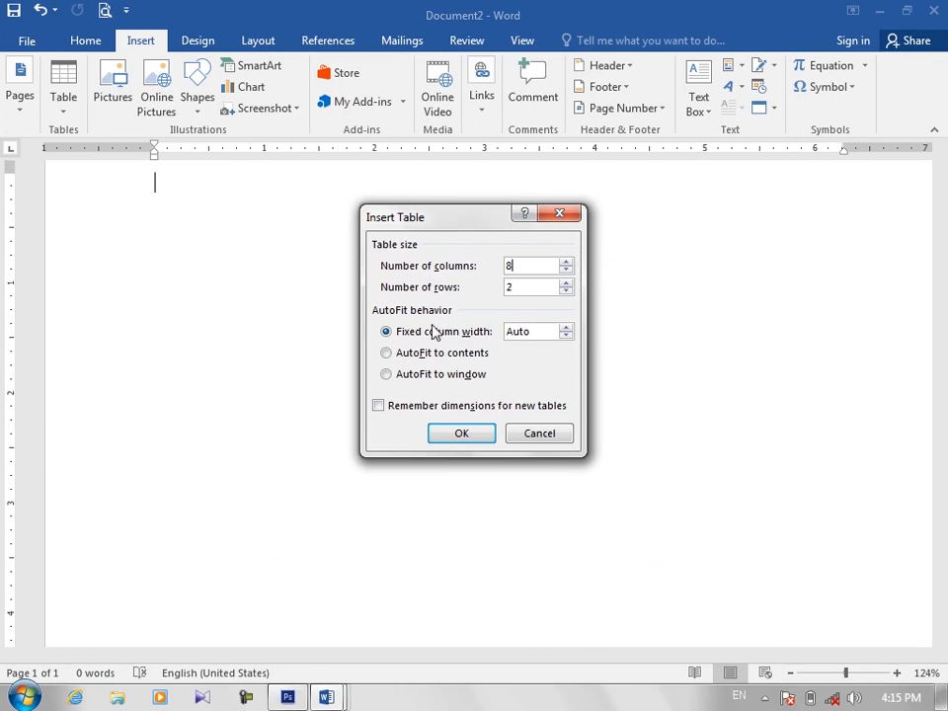
click(383, 406)
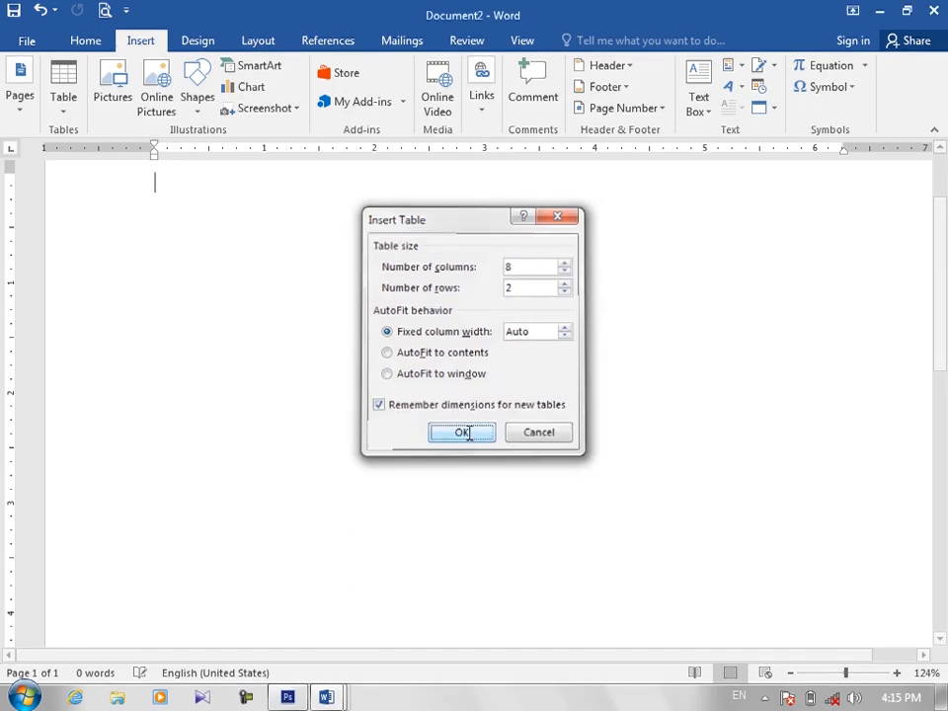
click(464, 434)
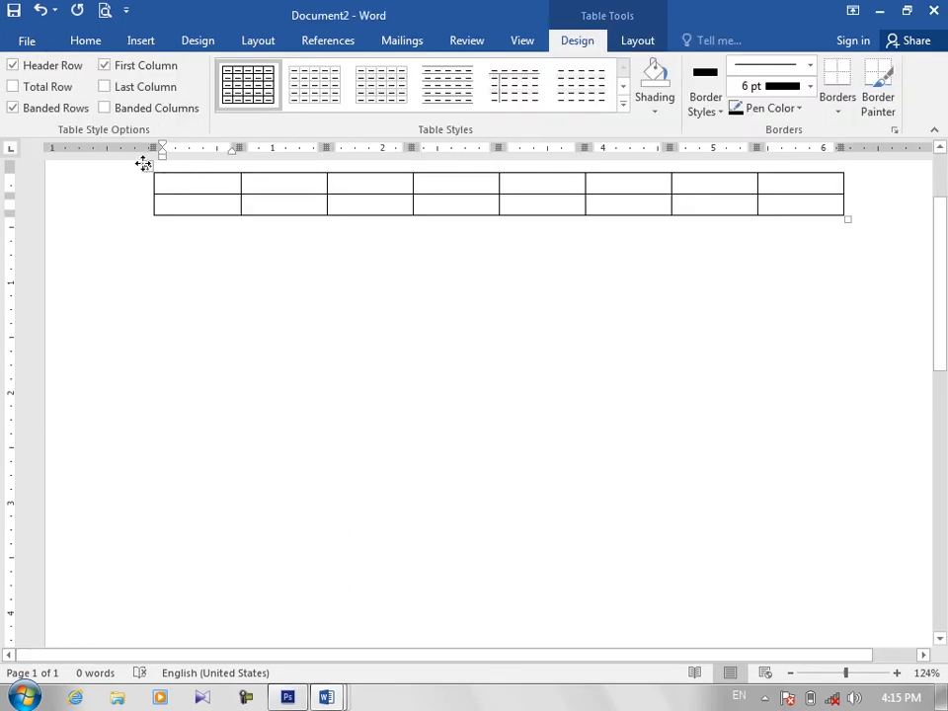
Step: Replace the 8-column table with one of 5 columns and 2 rows, remembering these dimensions for new tables
click(144, 165)
key(BackSpace)
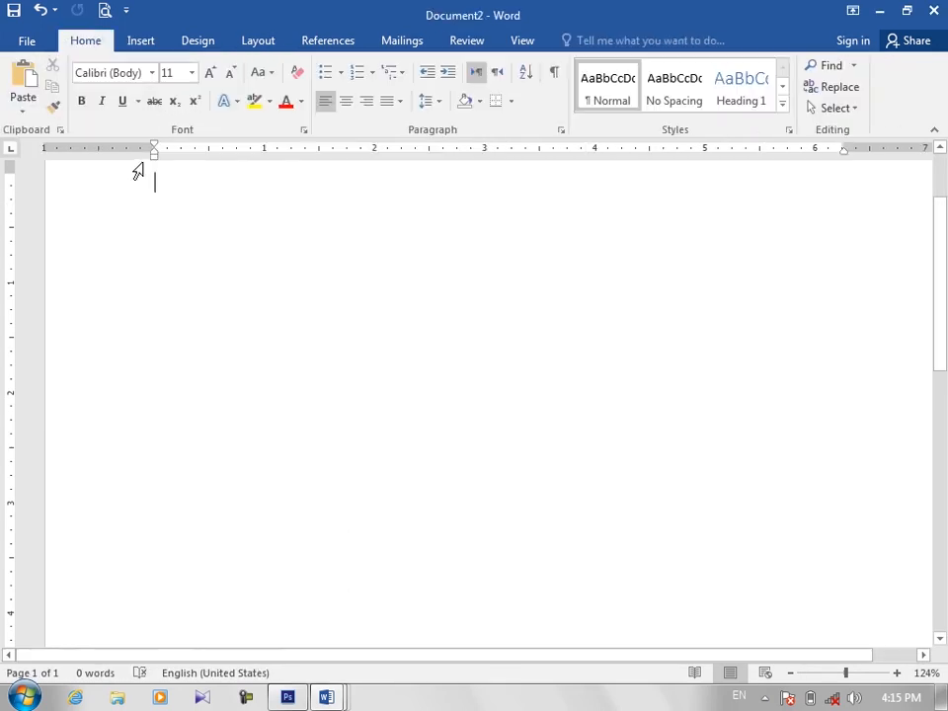
click(140, 38)
click(65, 100)
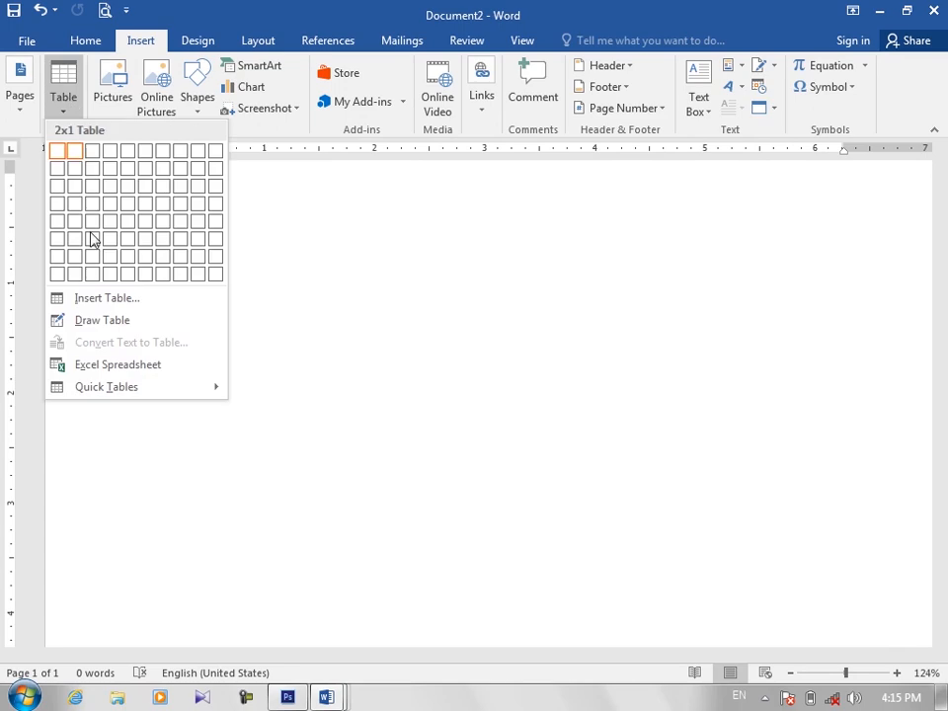
click(87, 297)
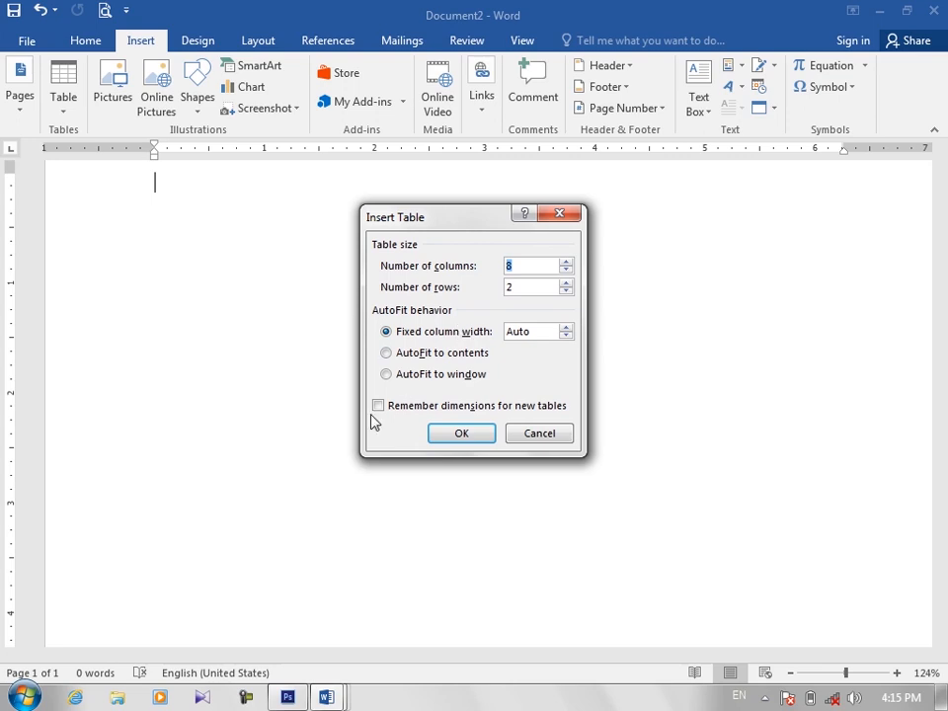
text(5)
click(378, 407)
click(449, 433)
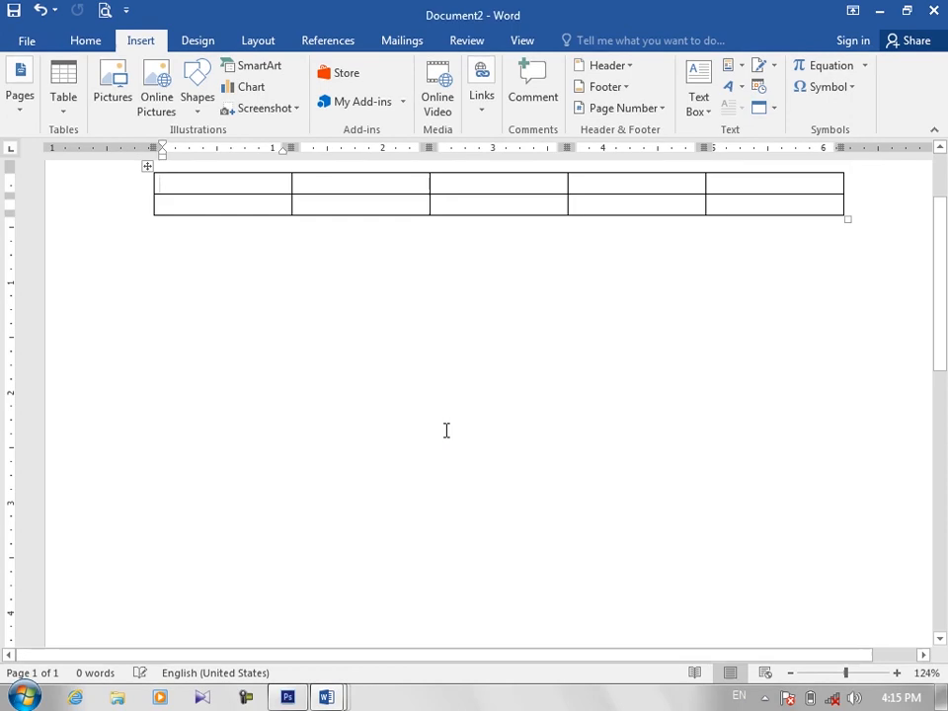
Step: Delete the 5-column table and check the default dimensions offered for a new table without inserting one
key(ctrl+a)
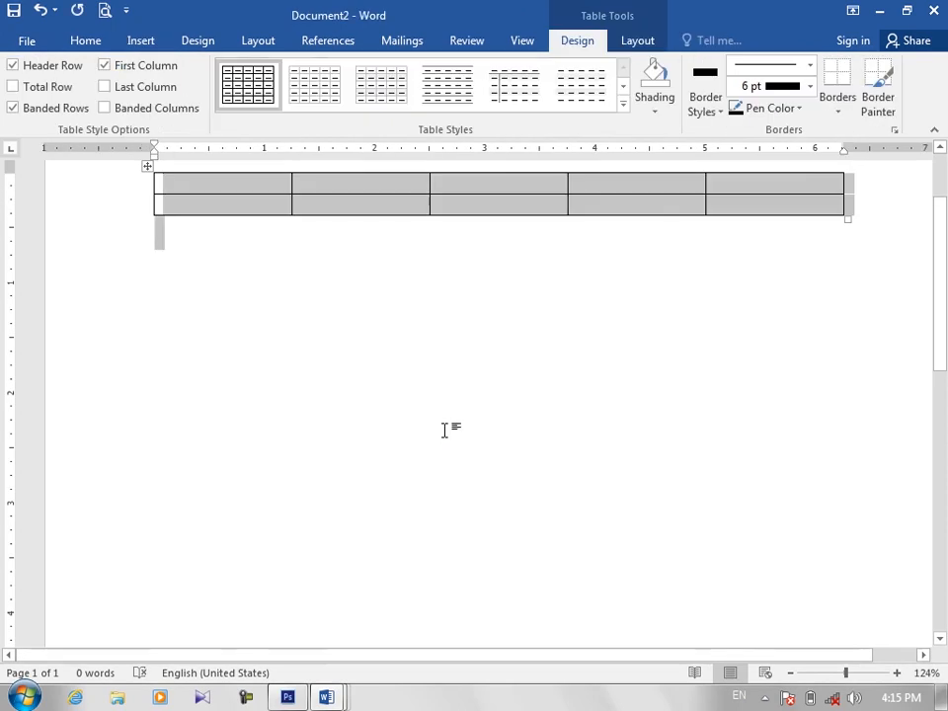
key(Delete)
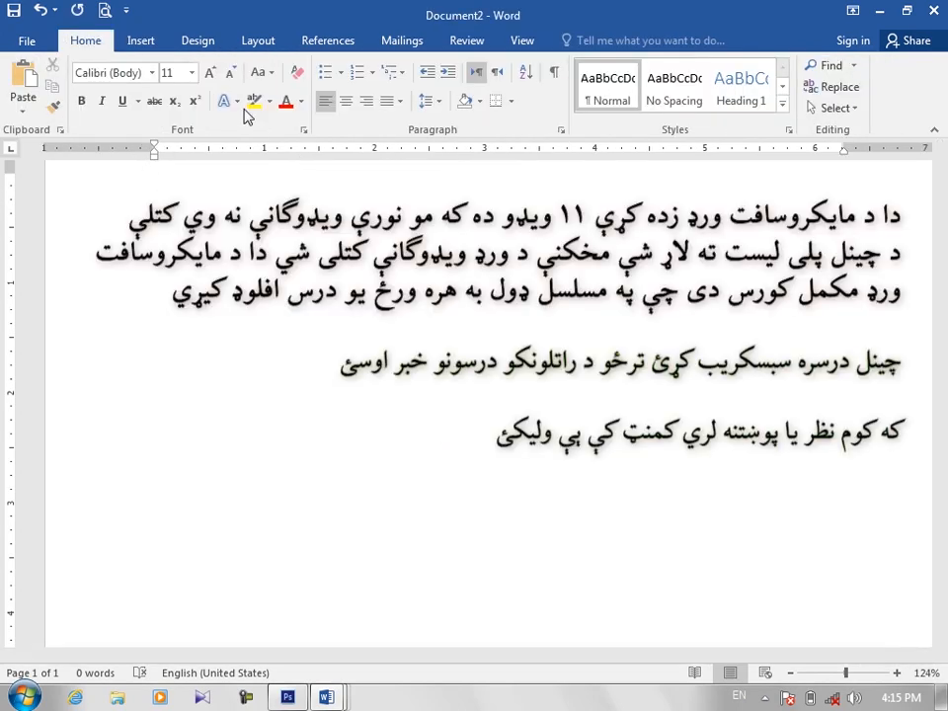
click(147, 40)
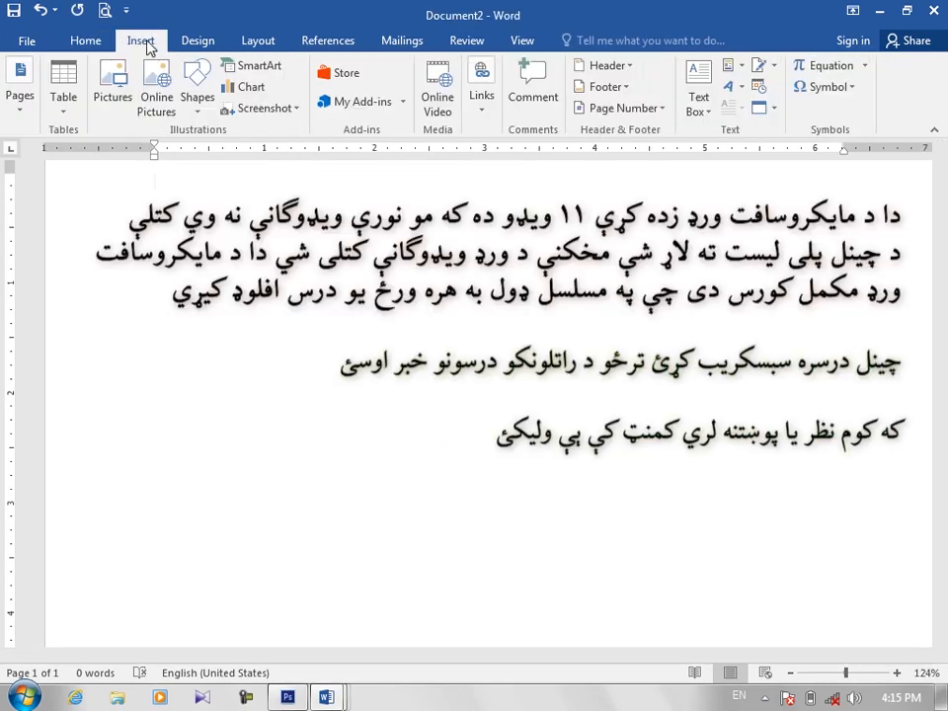
click(63, 115)
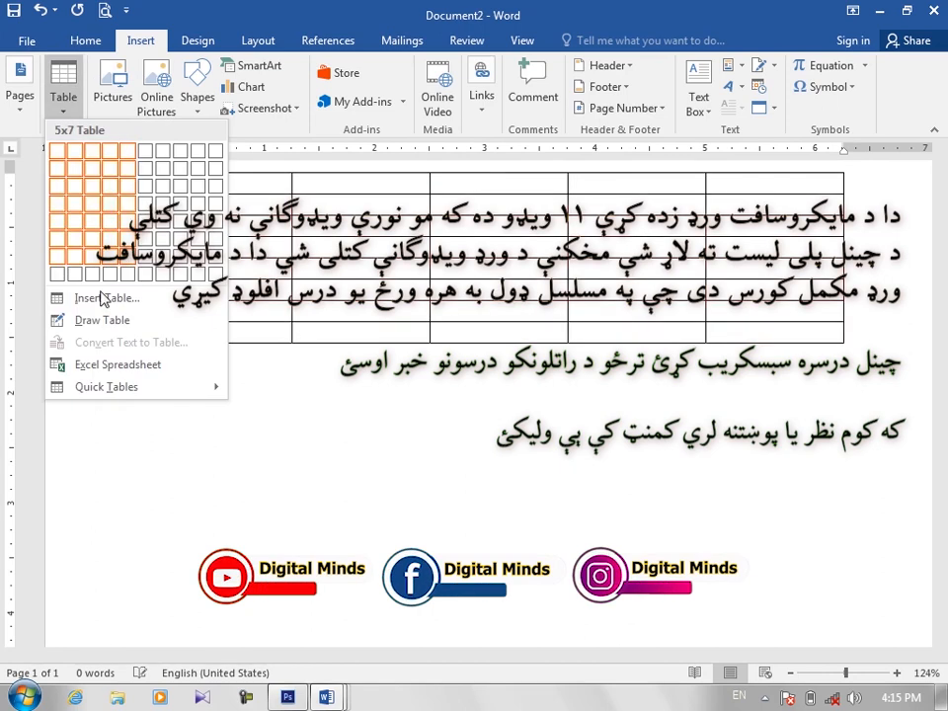
click(100, 298)
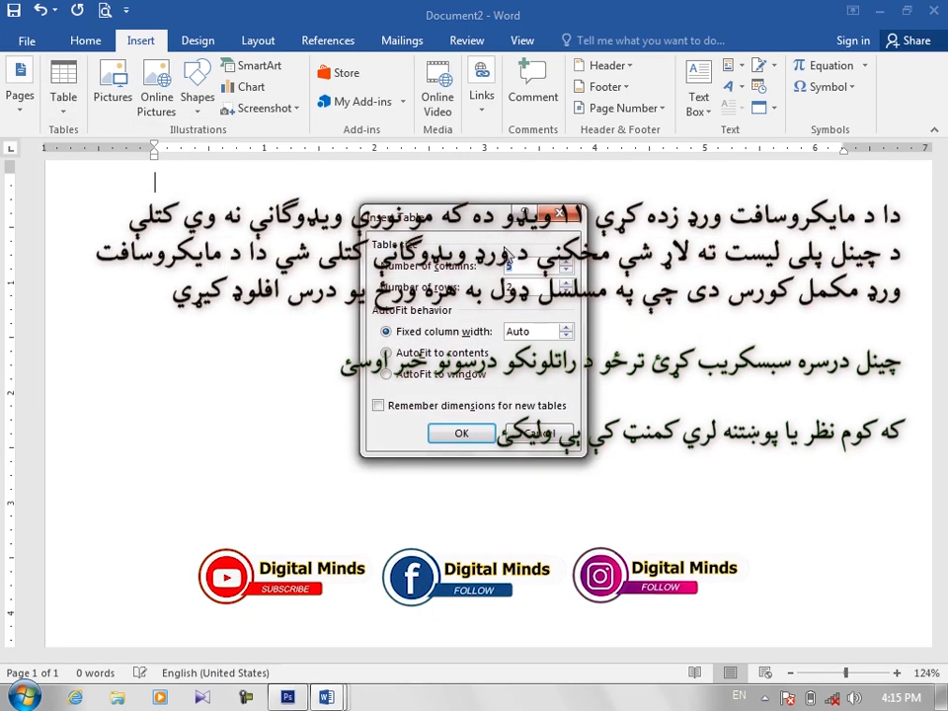
click(565, 214)
Step: Draw a single-cell table about 5.9" wide and 3.97" high, and try a row divider near its upper edge
click(65, 106)
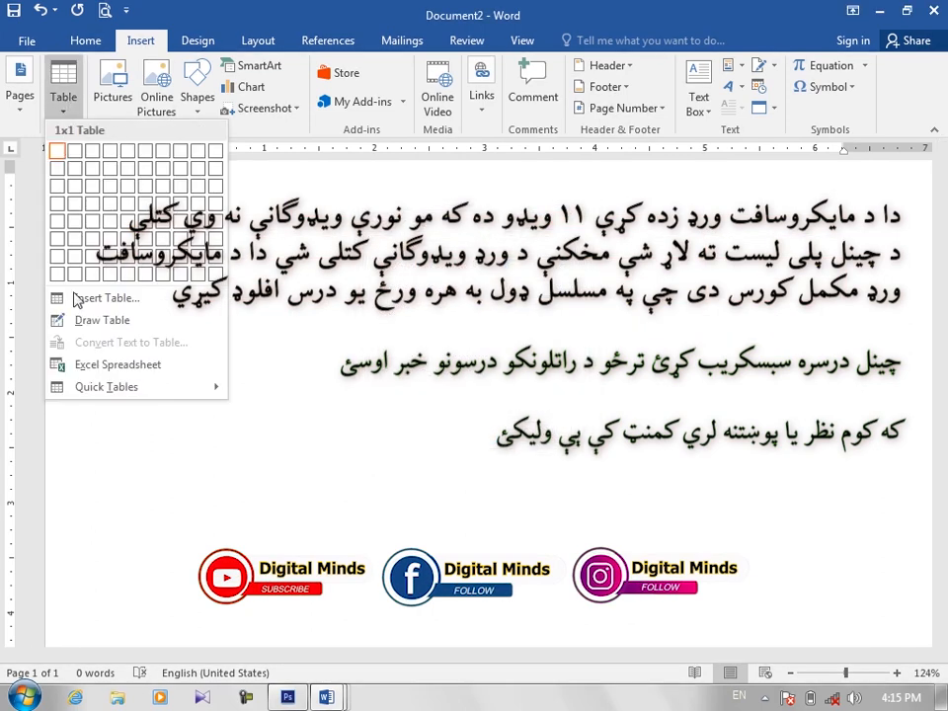
click(103, 321)
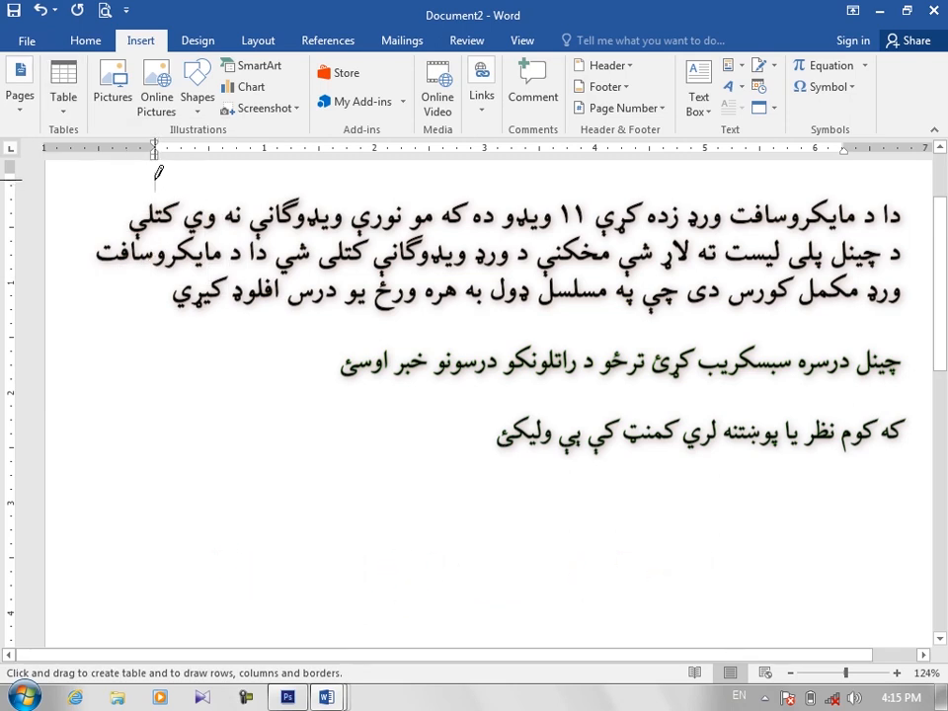
mouse_move(163, 179)
mouse_down()
mouse_move(351, 302)
mouse_move(485, 330)
mouse_move(626, 442)
mouse_move(743, 581)
mouse_move(760, 618)
mouse_move(800, 626)
mouse_move(809, 607)
mouse_up()
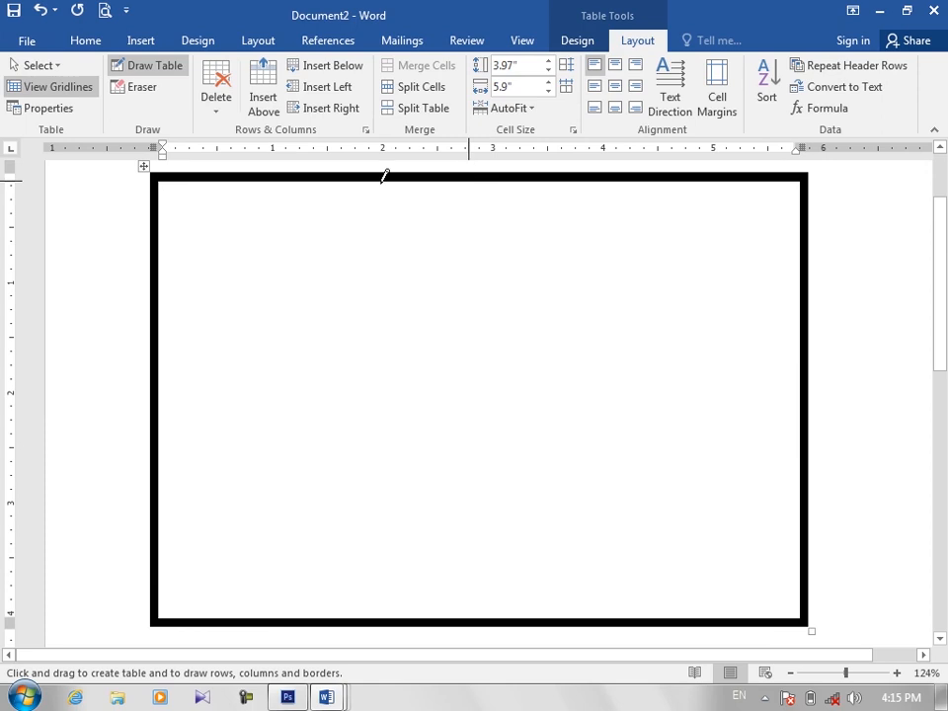
drag(159, 213, 807, 190)
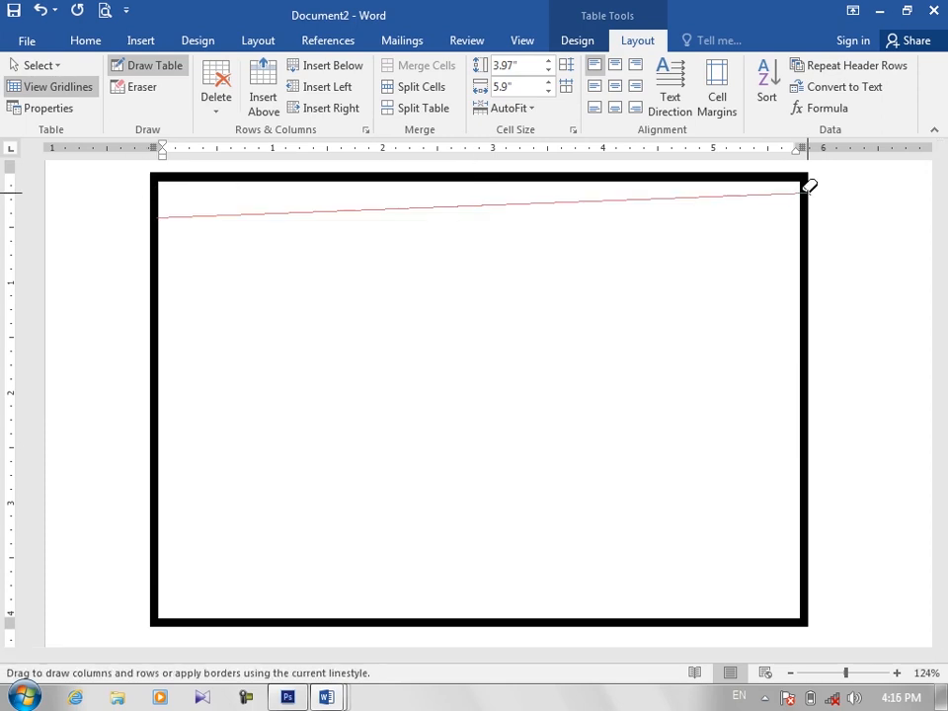
drag(810, 185, 810, 185)
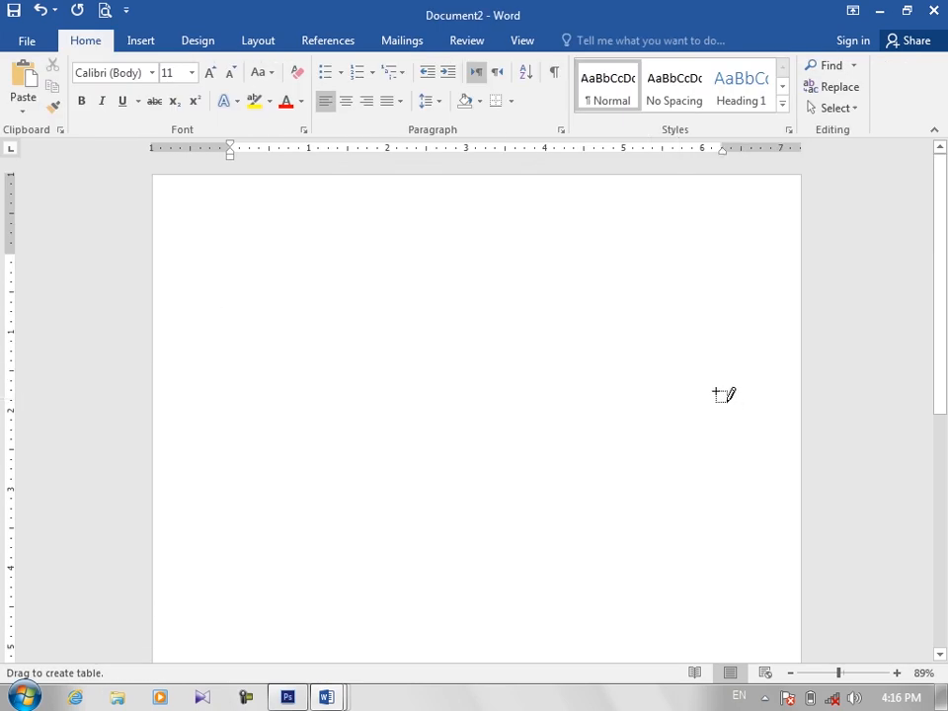
Step: Redraw the table outline about 6.4" wide and 2.2" high, and divide it into two rows and four columns
drag(723, 394, 724, 436)
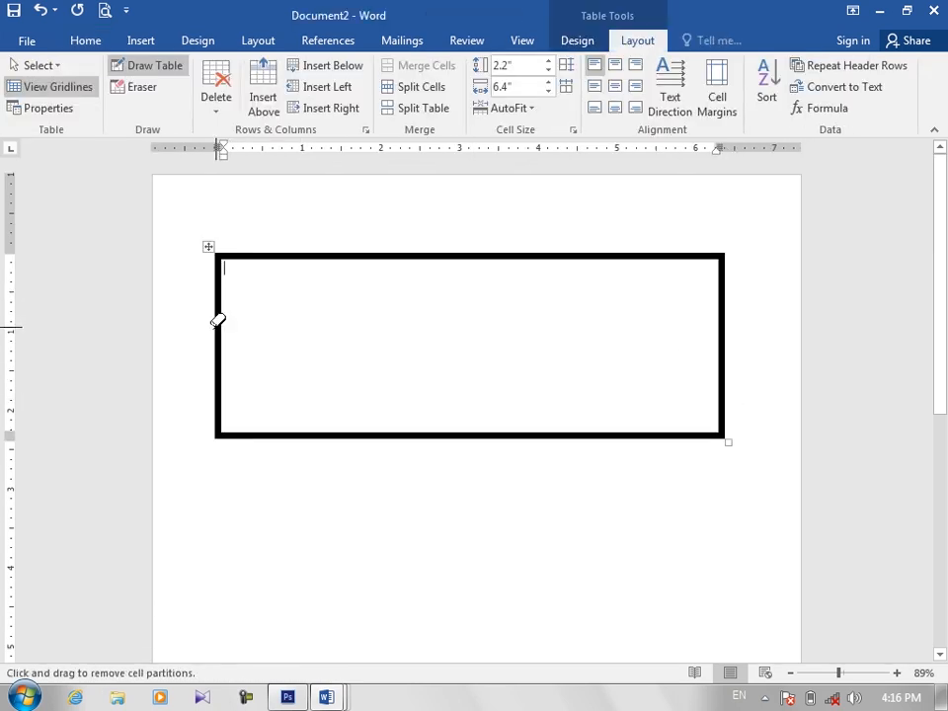
drag(217, 324, 464, 318)
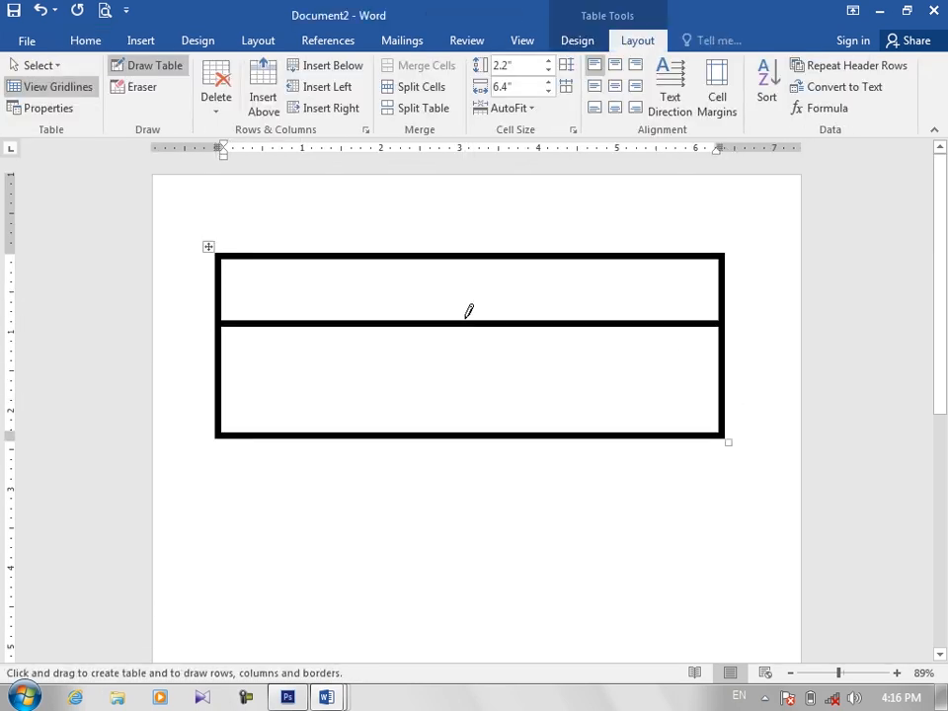
drag(467, 249, 466, 425)
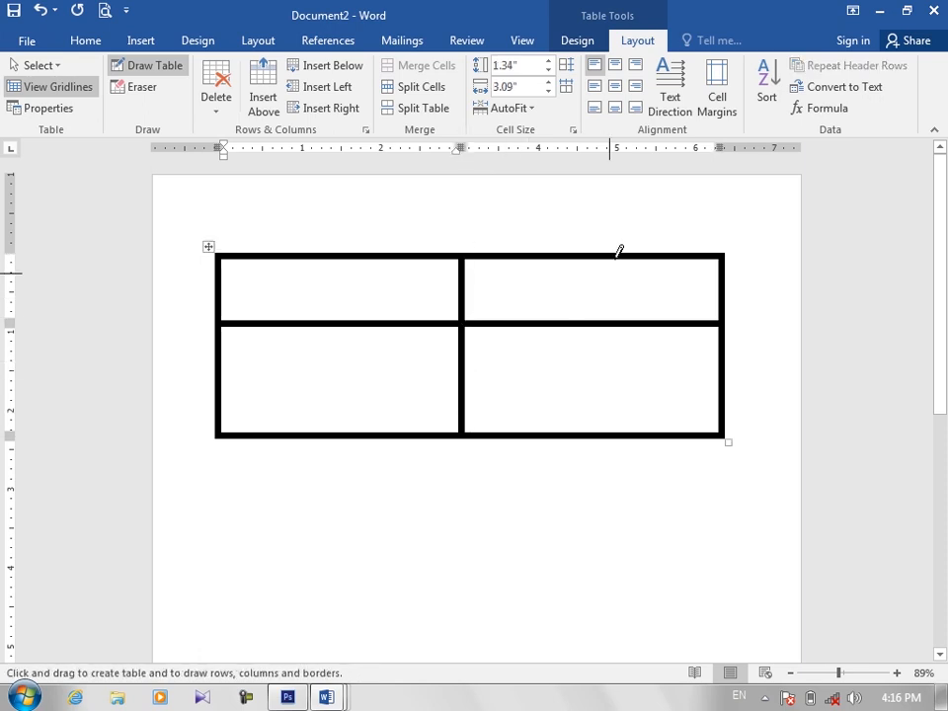
drag(620, 281, 620, 431)
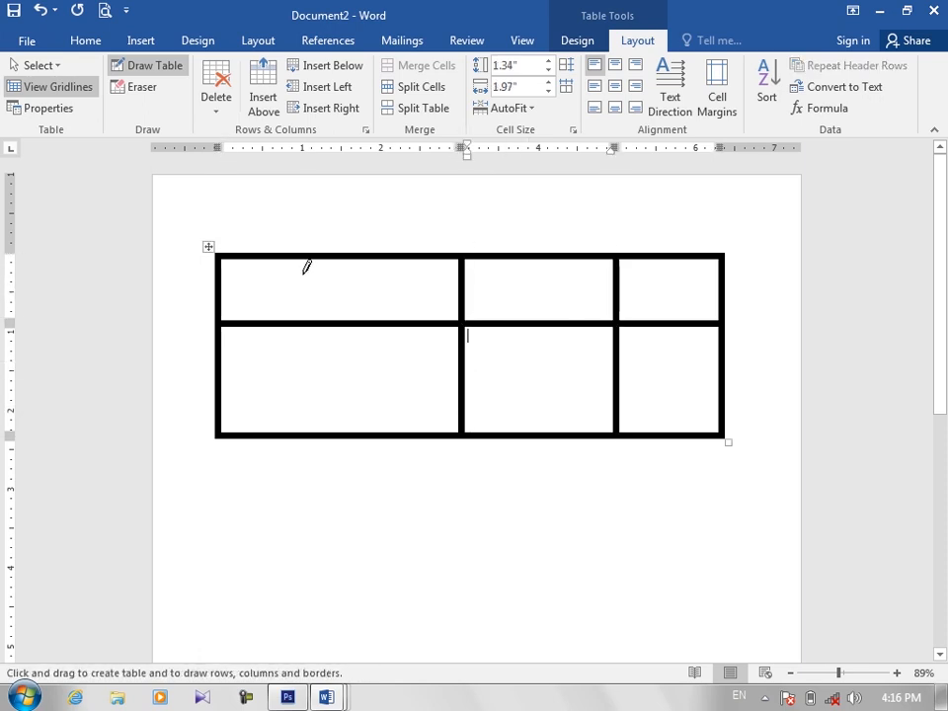
drag(289, 276, 288, 430)
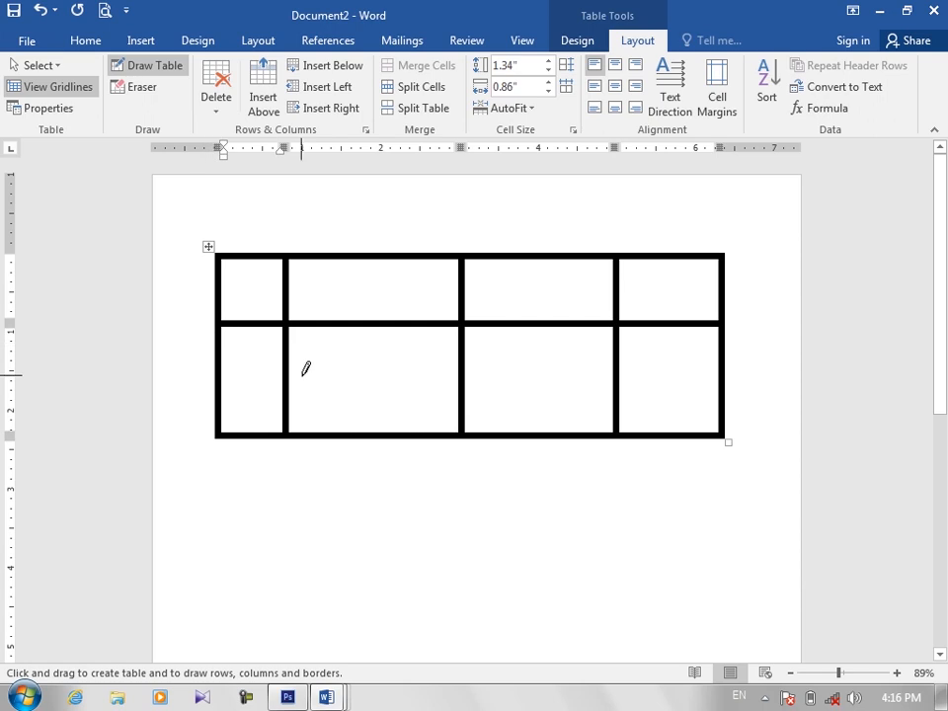
Step: Split the second column's lower cell into four cells, and erase the horizontal border between the two right-hand ones
drag(366, 372, 442, 368)
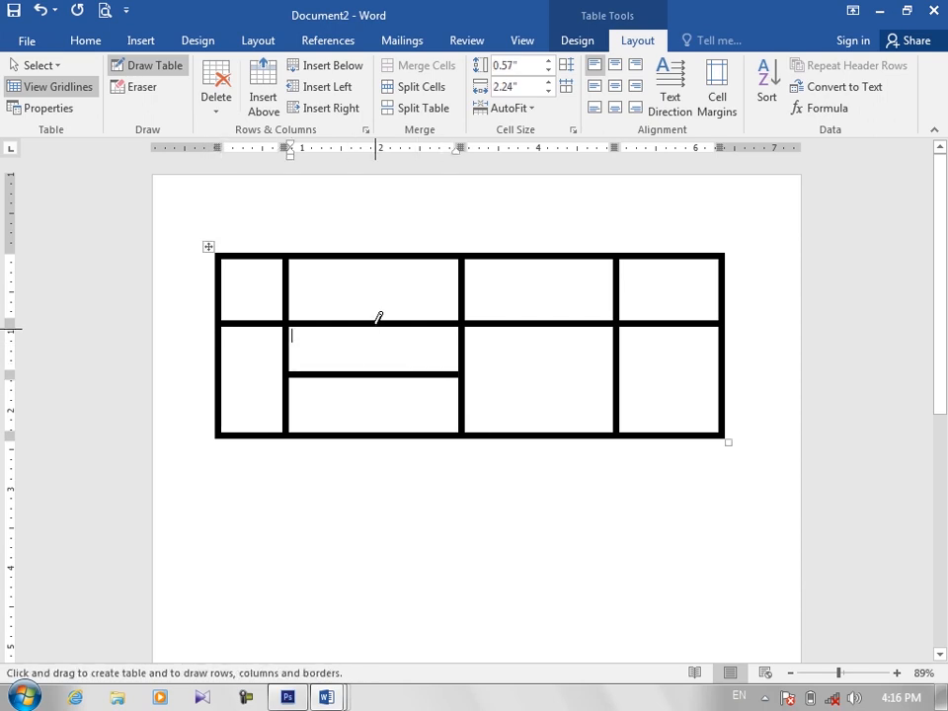
drag(377, 316, 374, 411)
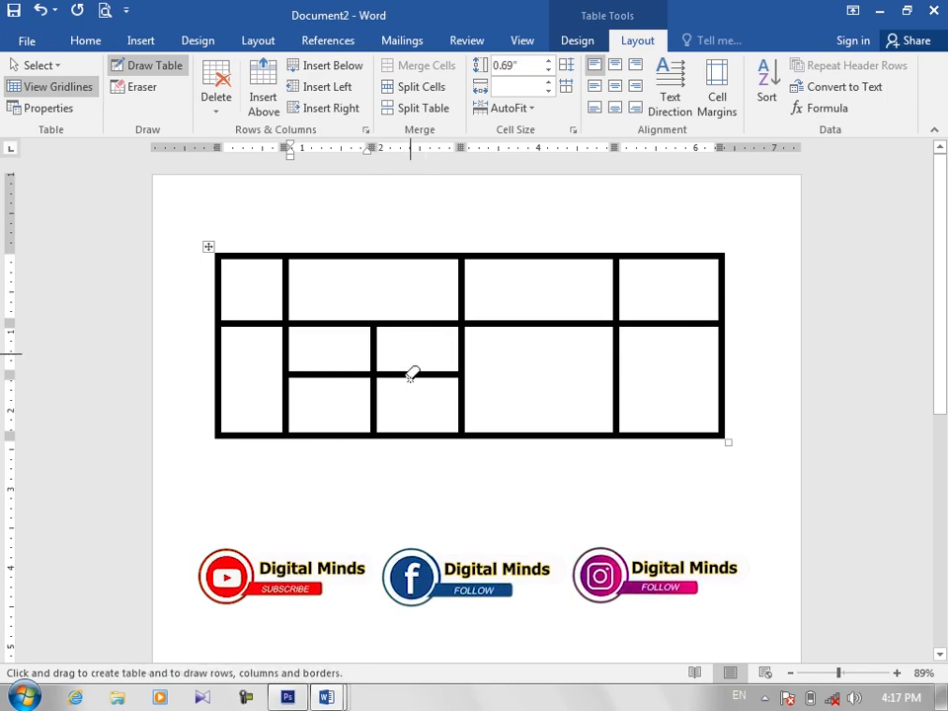
drag(410, 373, 413, 391)
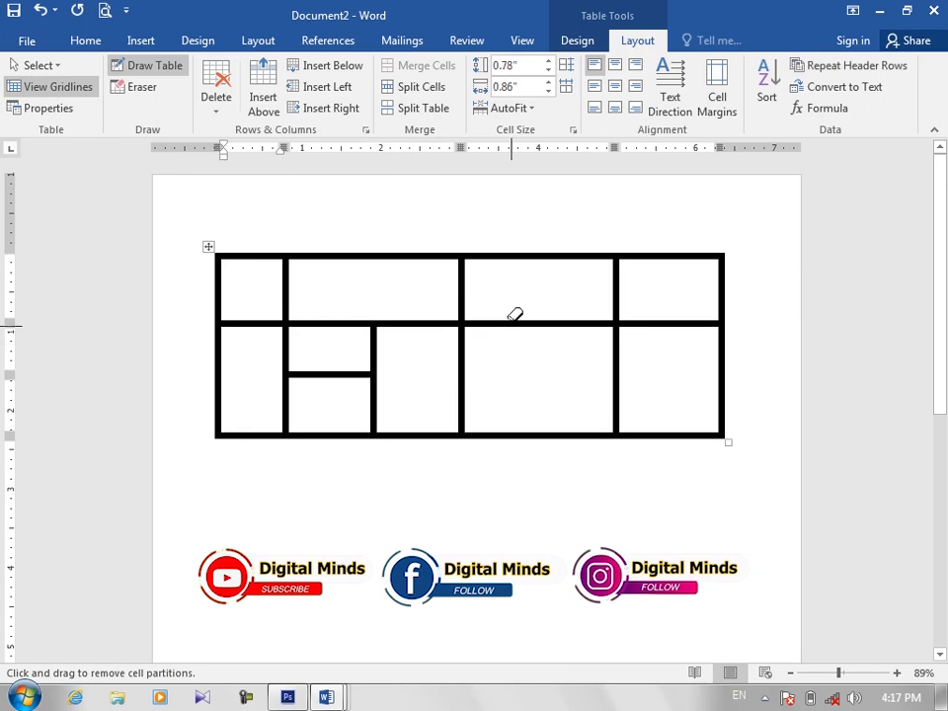
Step: Erase the border between the third column's two cells and the border between the top row's first two cells
drag(515, 316, 523, 344)
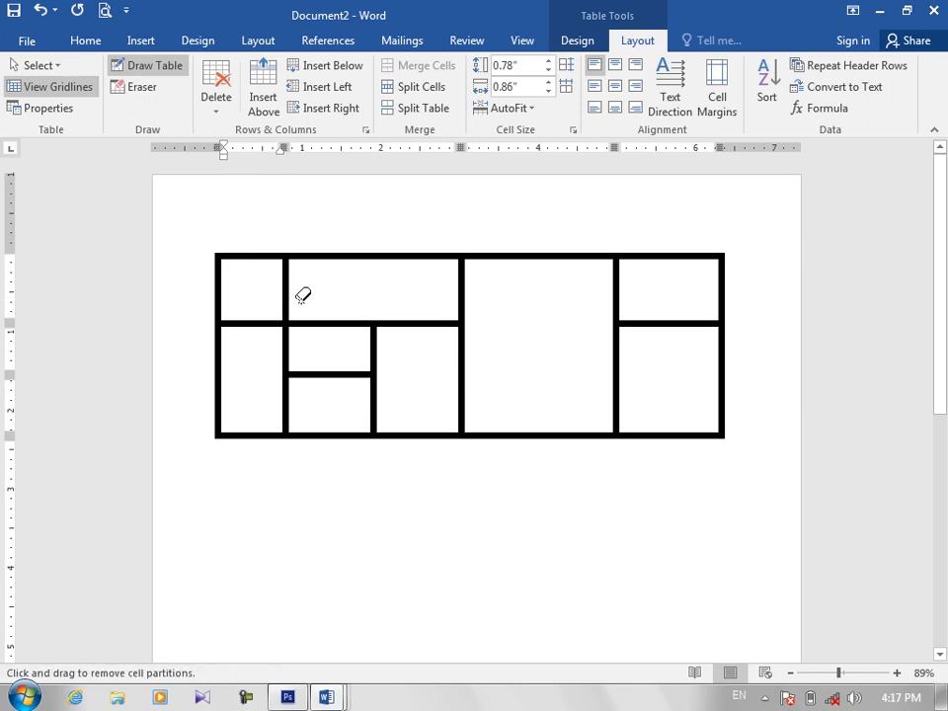
drag(278, 296, 258, 295)
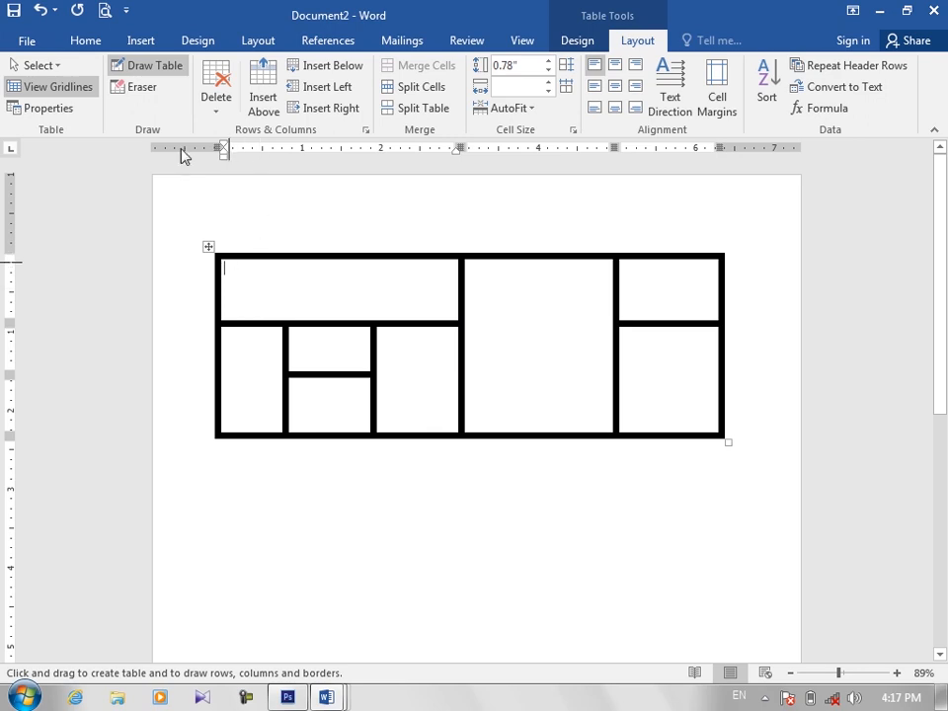
click(157, 71)
Step: Move the whole table down and to the right, and reposition it higher, closer to the page's upper edge
click(251, 225)
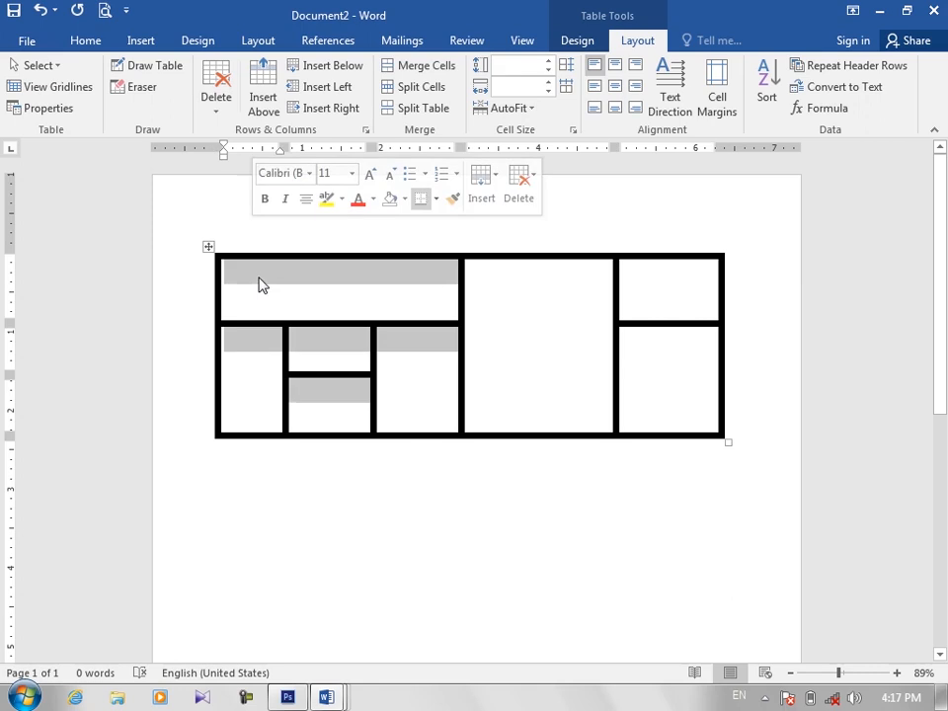
click(265, 281)
drag(207, 250, 219, 290)
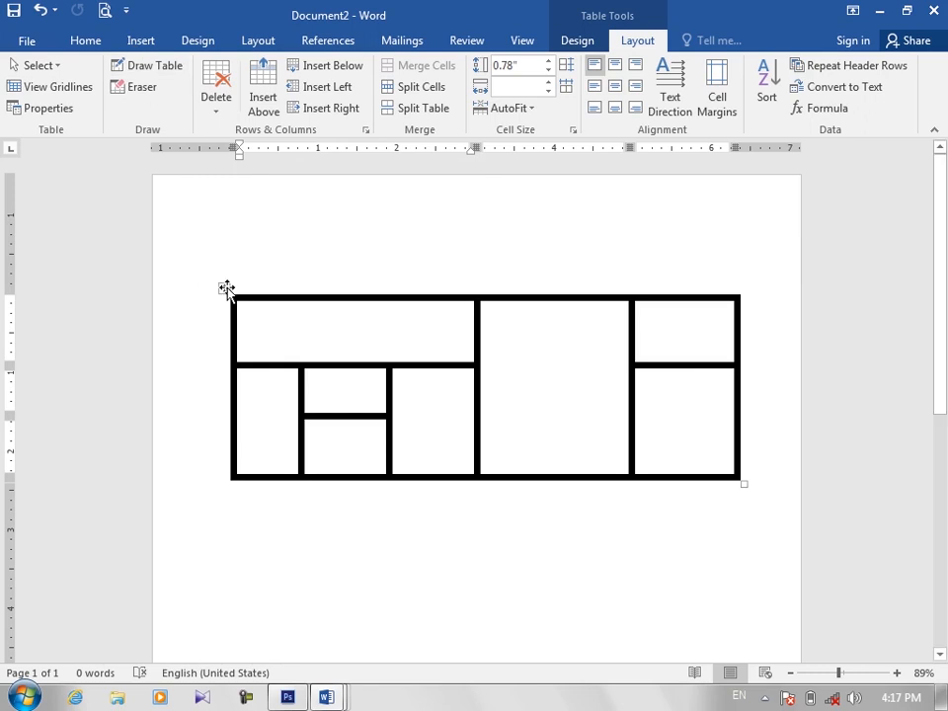
drag(226, 289, 223, 215)
click(272, 461)
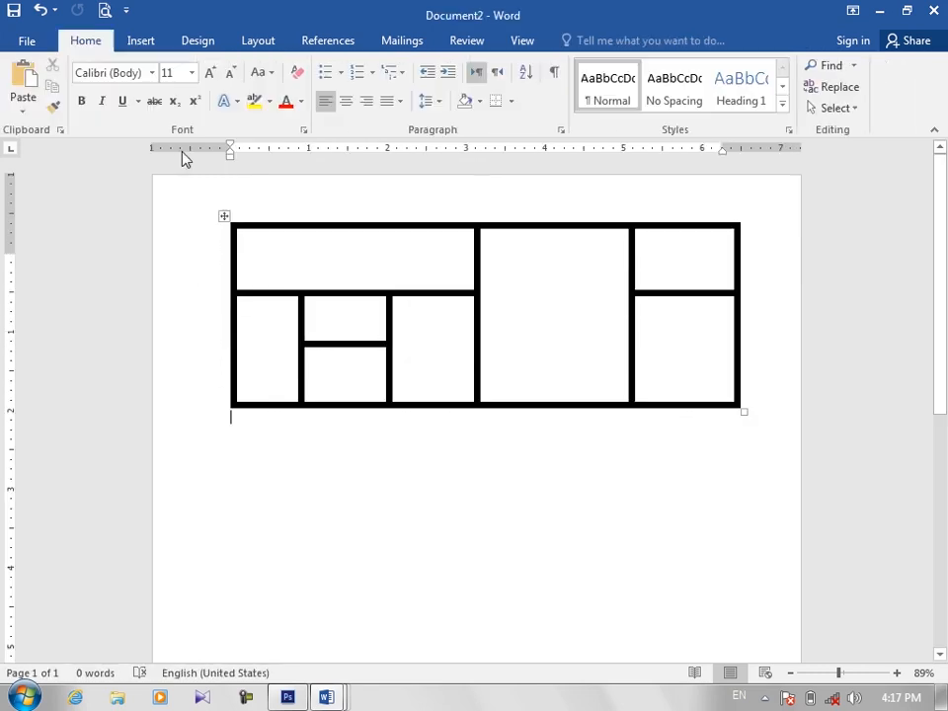
click(140, 41)
click(77, 114)
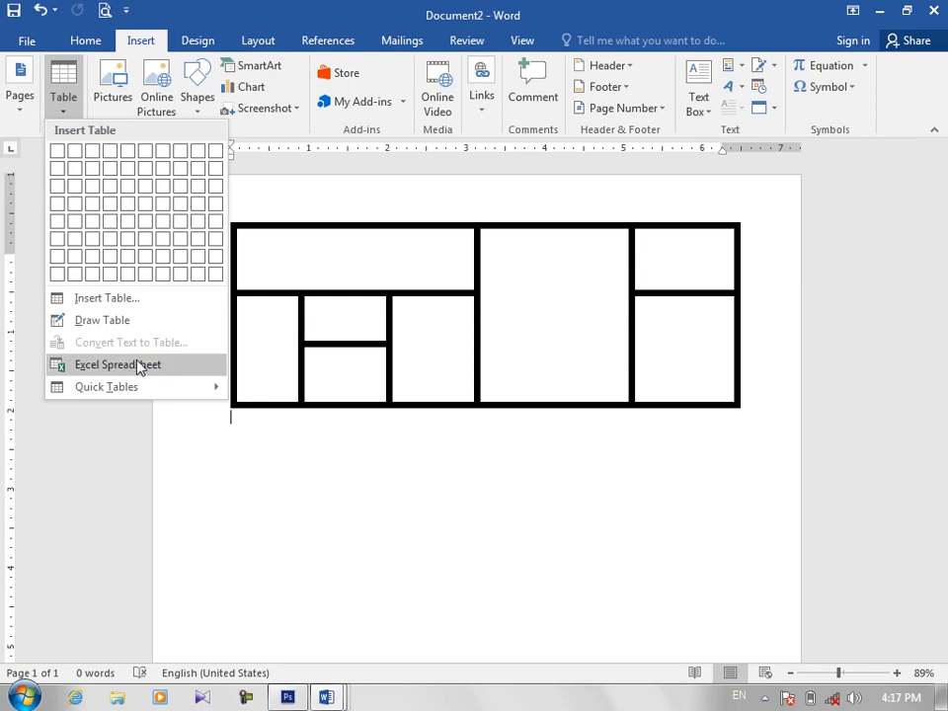
click(230, 353)
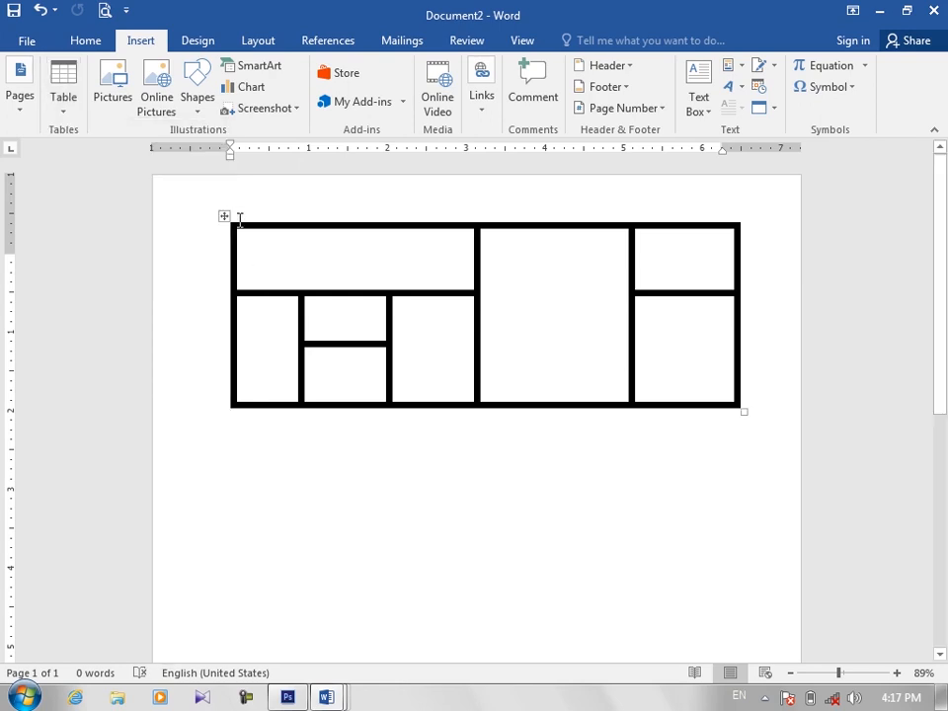
Step: Replace the drawn table with tab-separated text: the headings Name and F/name above three rows of sample names
click(226, 216)
key(BackSpace)
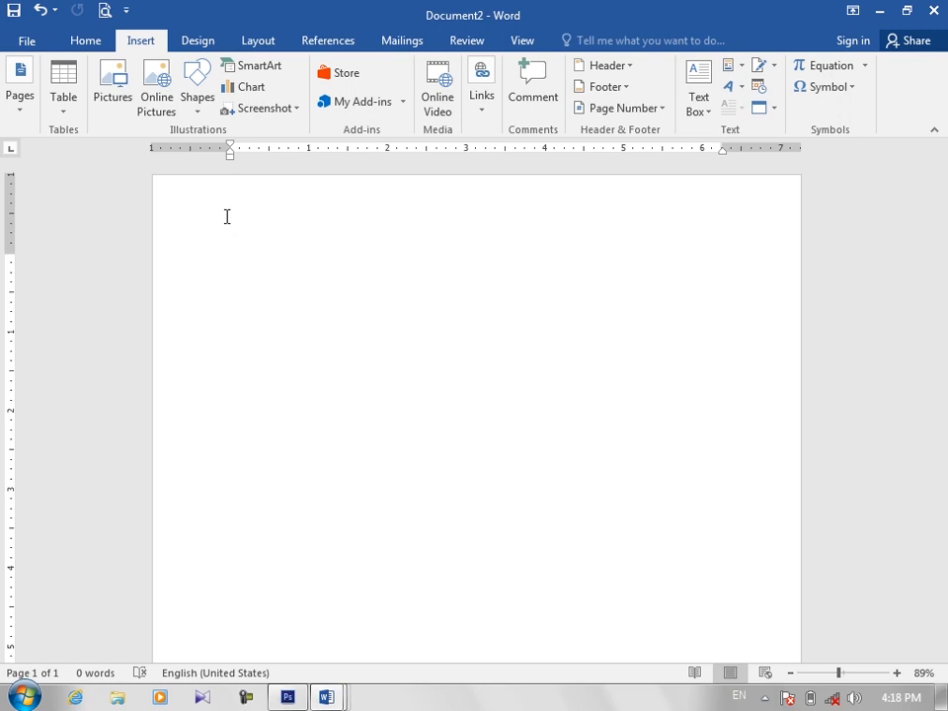
text(Name)
key(Tab)
text(F/name A)
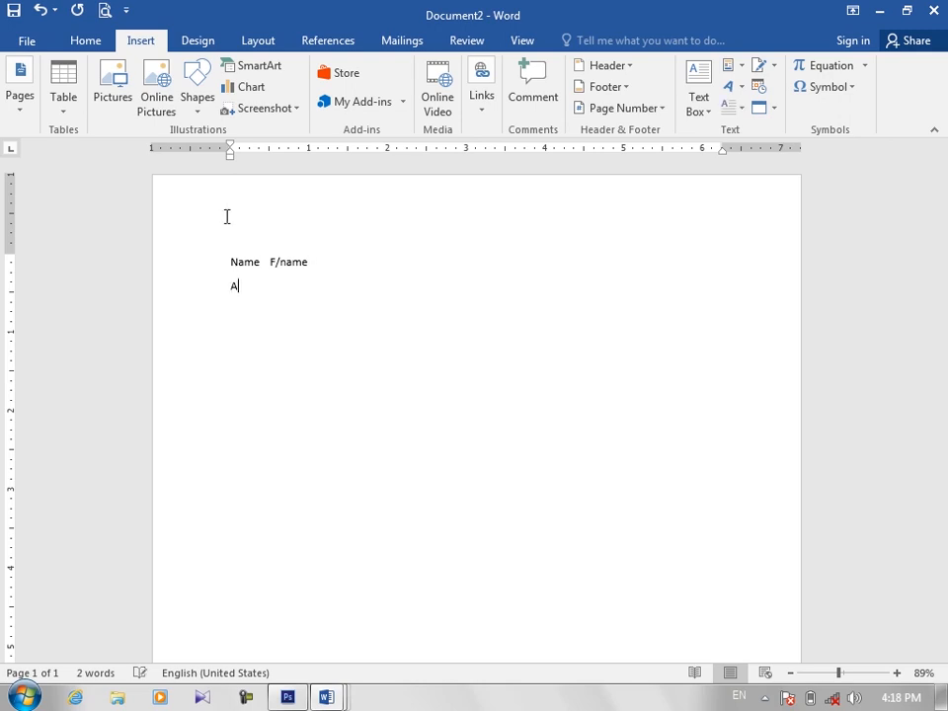
text(li)
key(Tab)
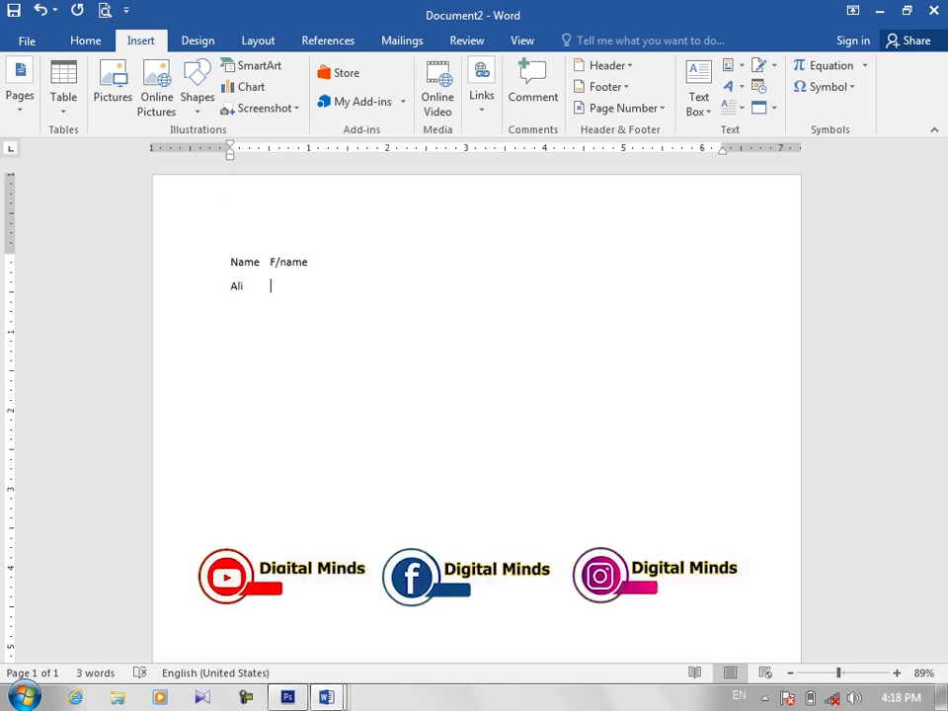
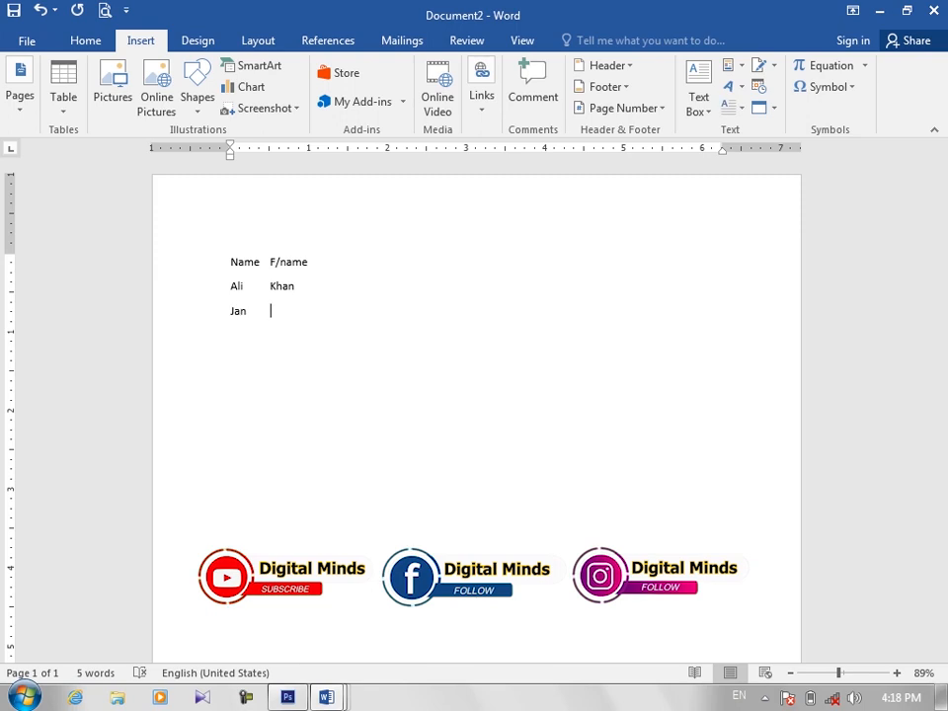
key(Return)
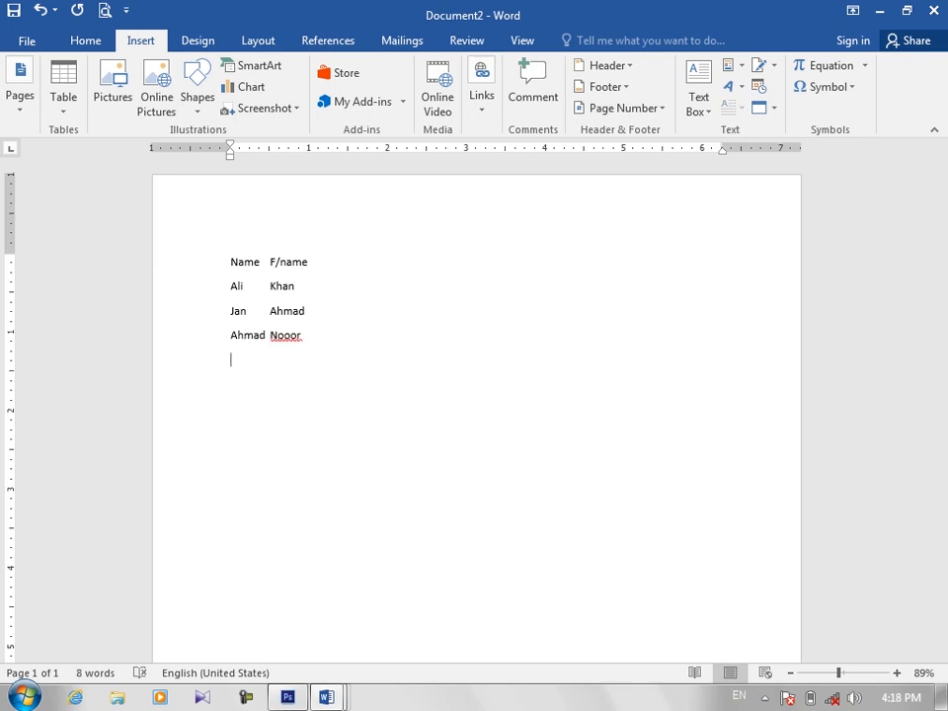
key(BackSpace)
key(BackSpace)
Step: Try converting all the typed text into a table
key(ctrl+a)
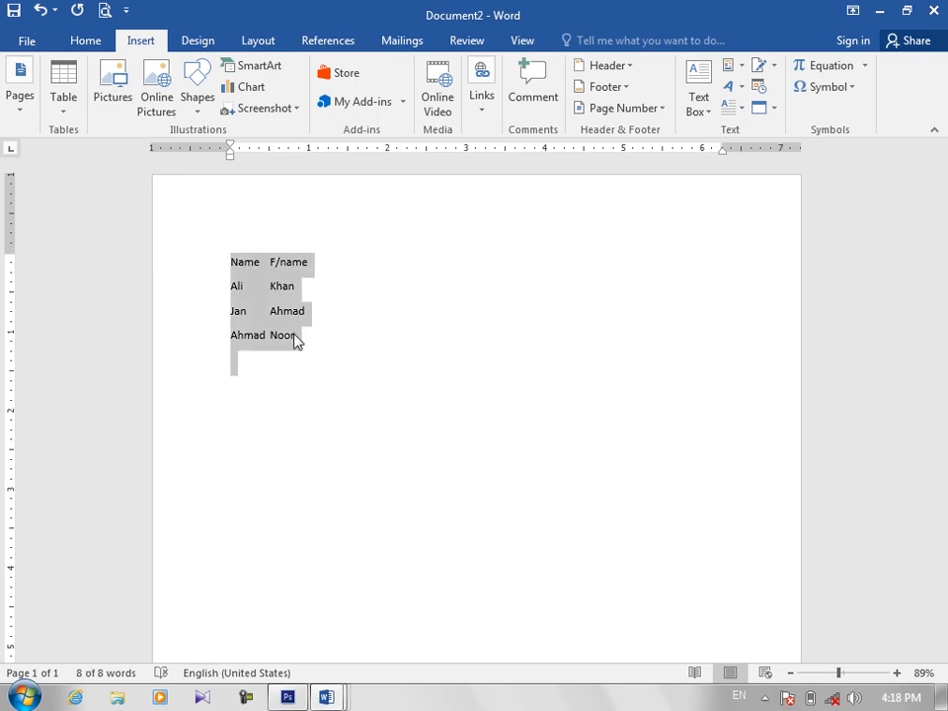
click(61, 115)
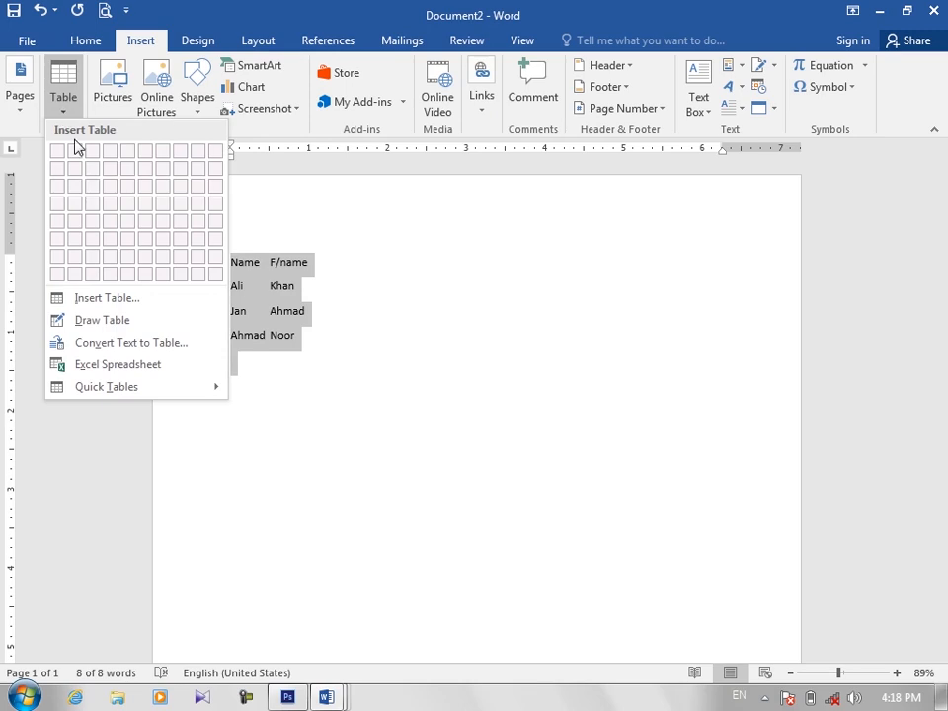
click(153, 346)
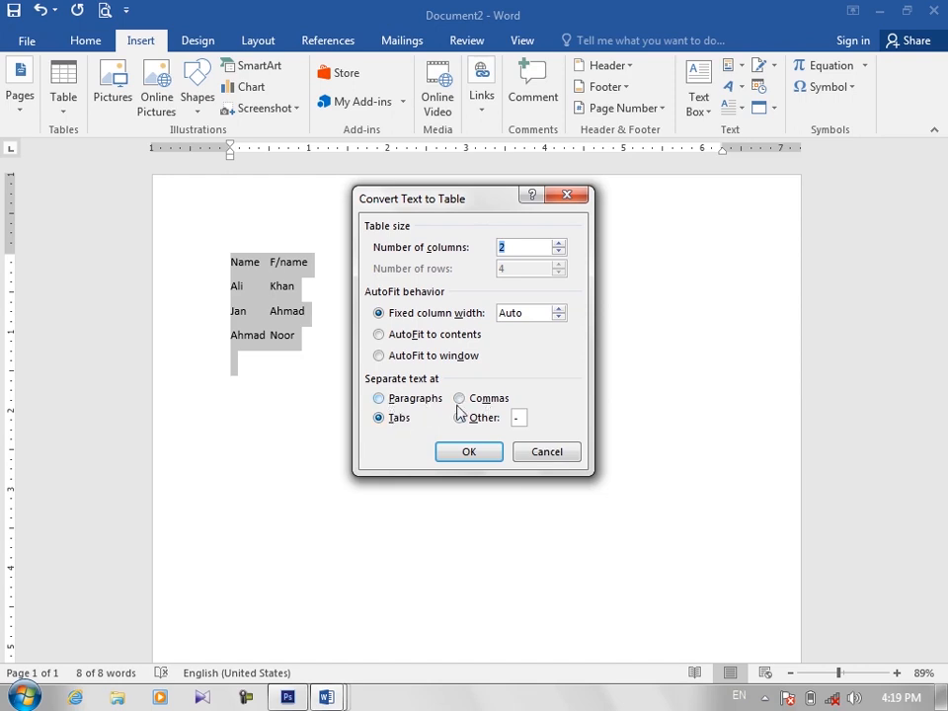
click(515, 418)
drag(502, 248, 493, 247)
click(469, 452)
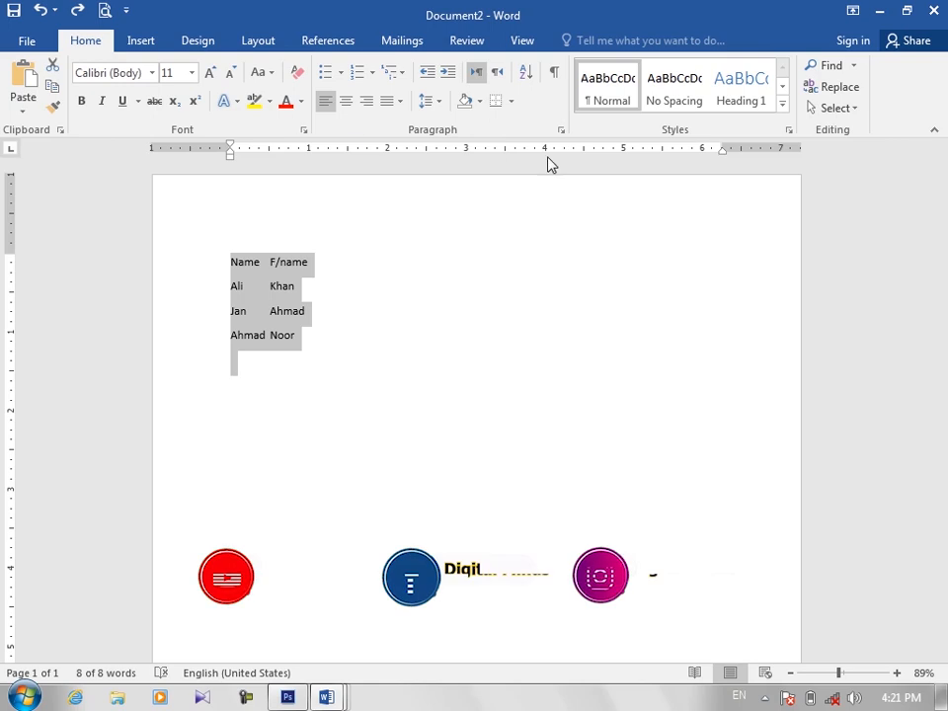
Step: Convert the selected text into a two-column table with fixed column width, separating the text at tabs
click(141, 42)
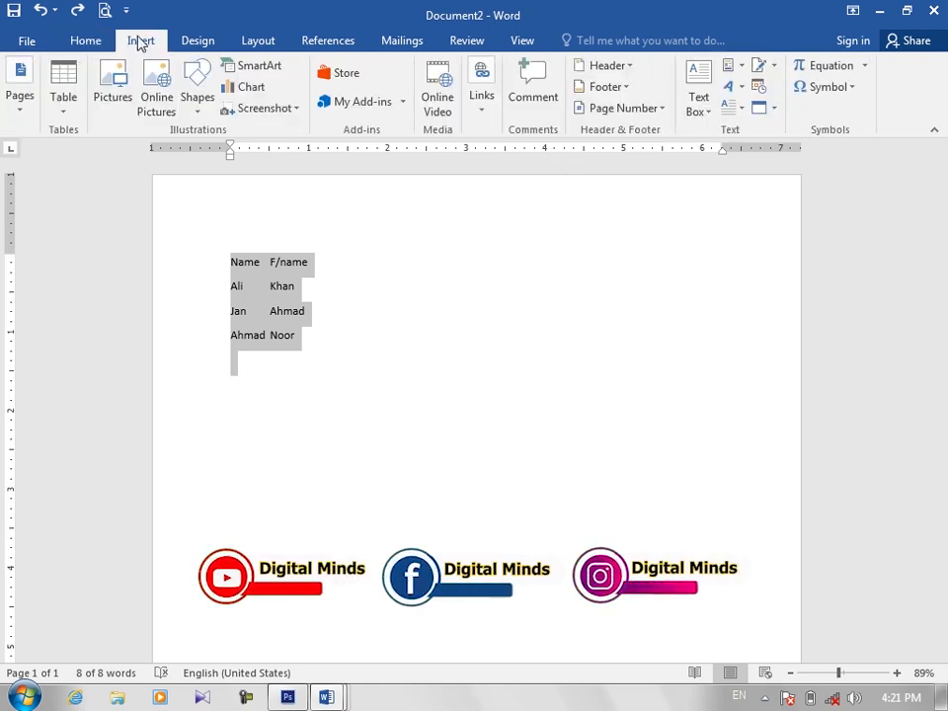
click(61, 93)
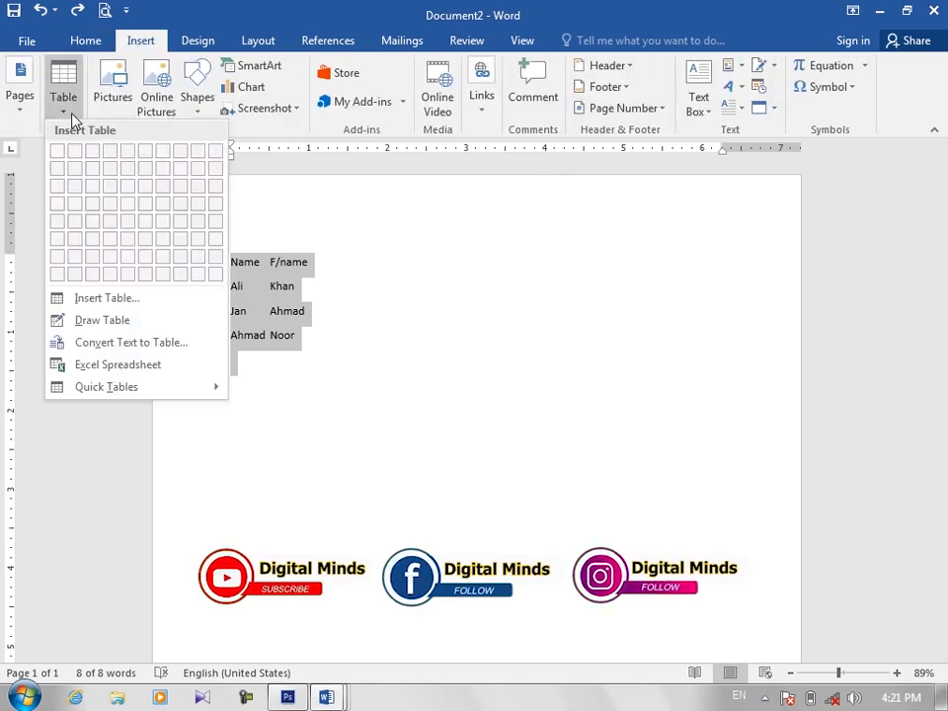
click(74, 342)
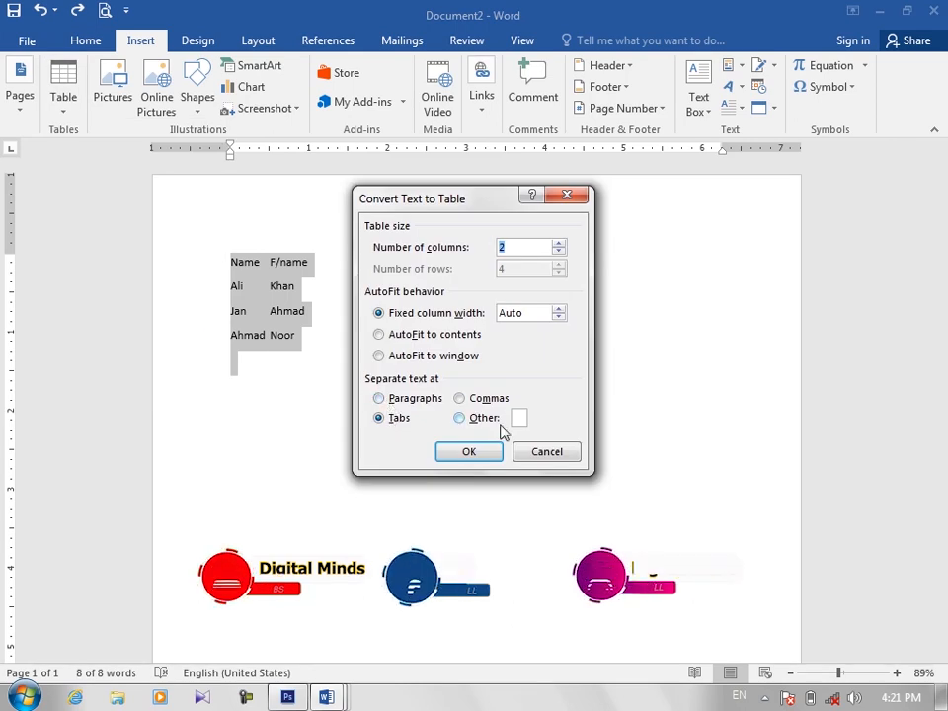
click(481, 453)
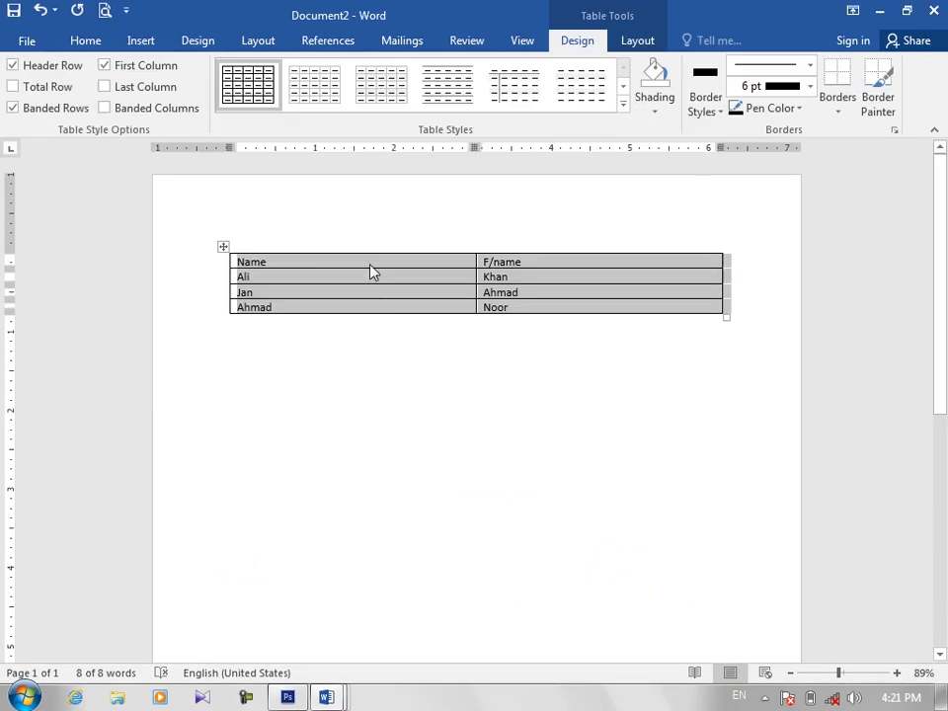
Step: Enlarge all the text in the converted table to 20 pt and make it bold
click(370, 262)
drag(413, 267, 511, 363)
key(ctrl+shift+period)
key(ctrl+shift+period)
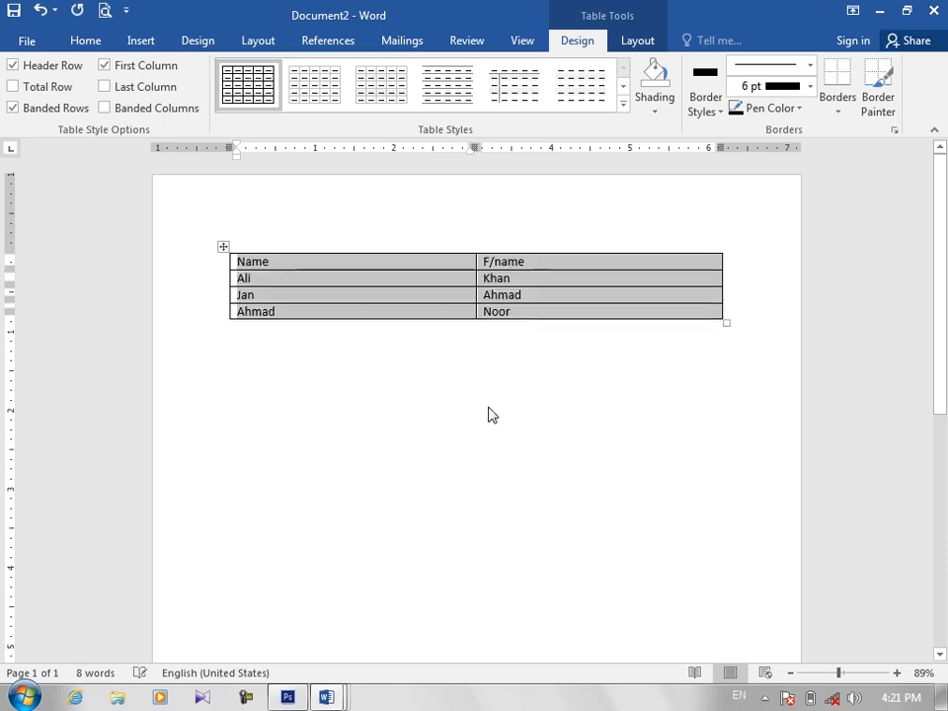
key(ctrl+shift+period)
key(ctrl+shift+period)
key(ctrl+b)
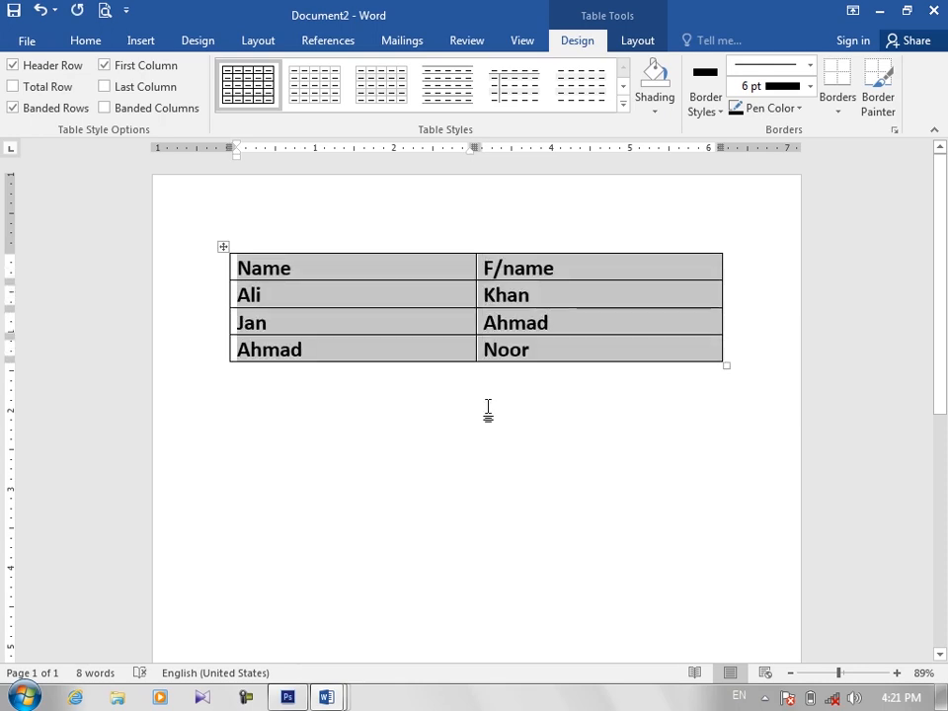
click(443, 406)
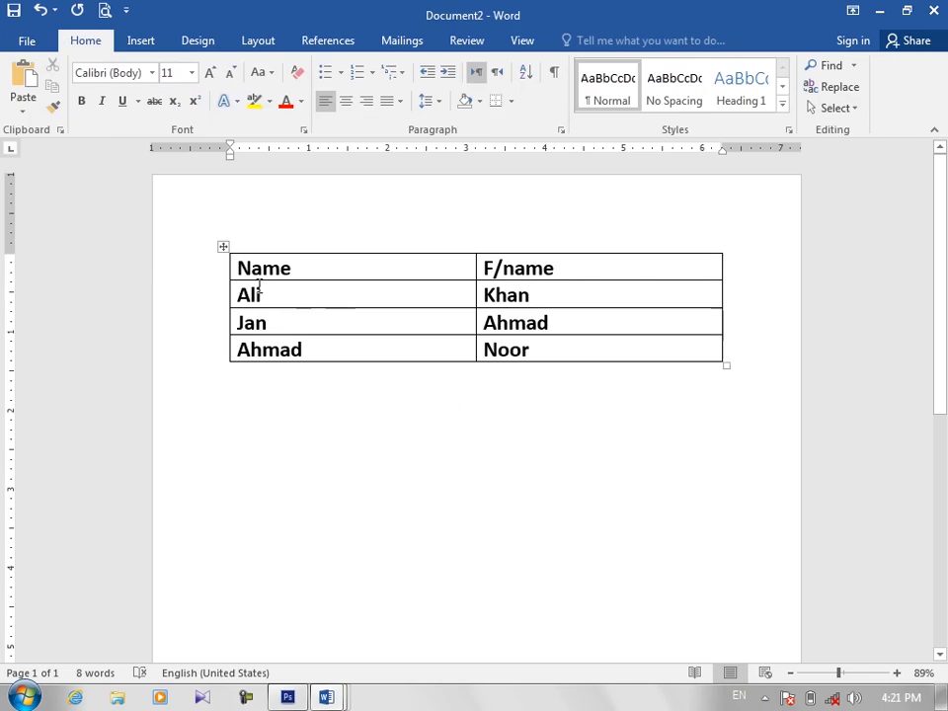
Step: Delete the converted table and undo the deletion
click(222, 246)
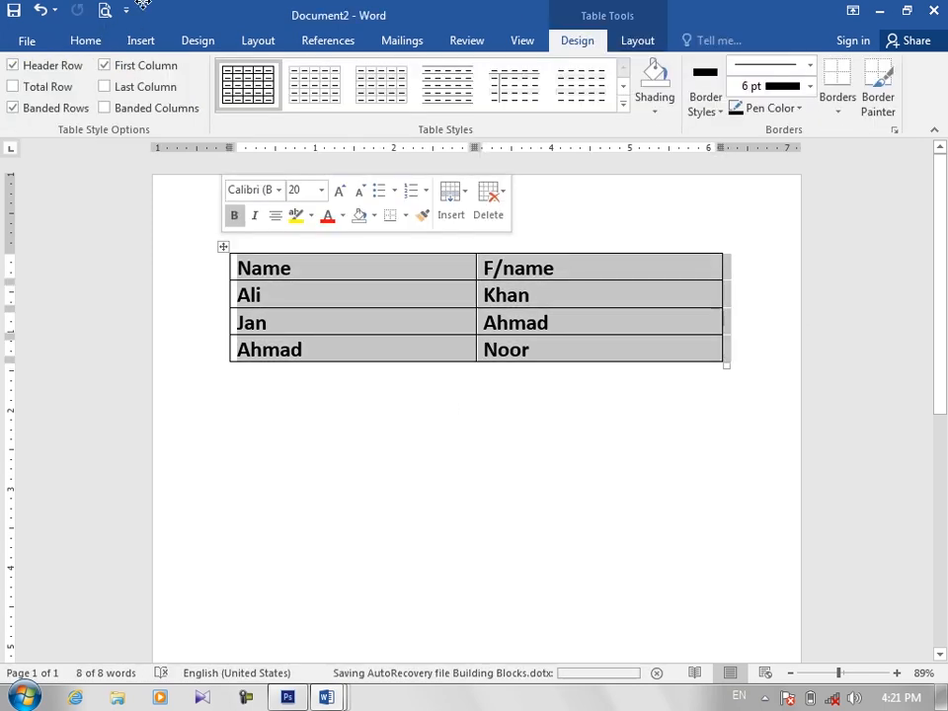
key(BackSpace)
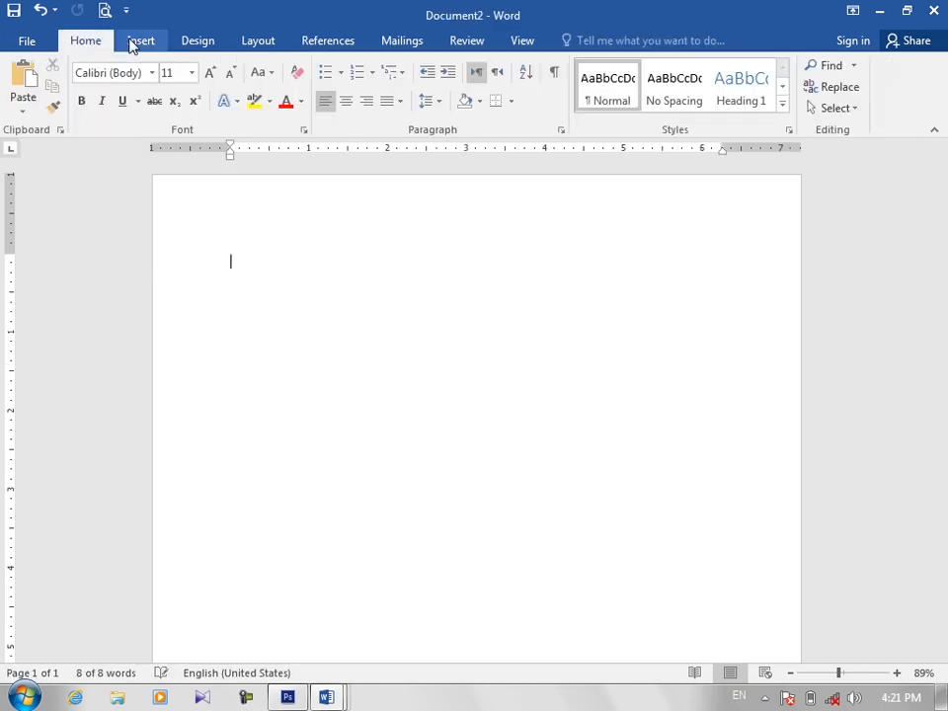
click(138, 41)
click(66, 107)
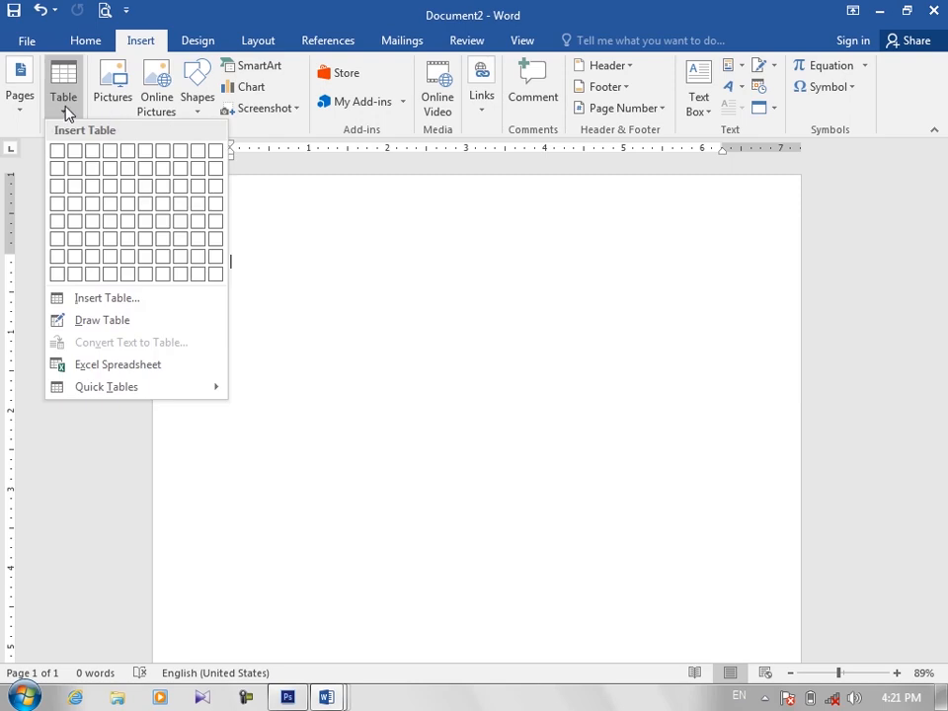
click(383, 332)
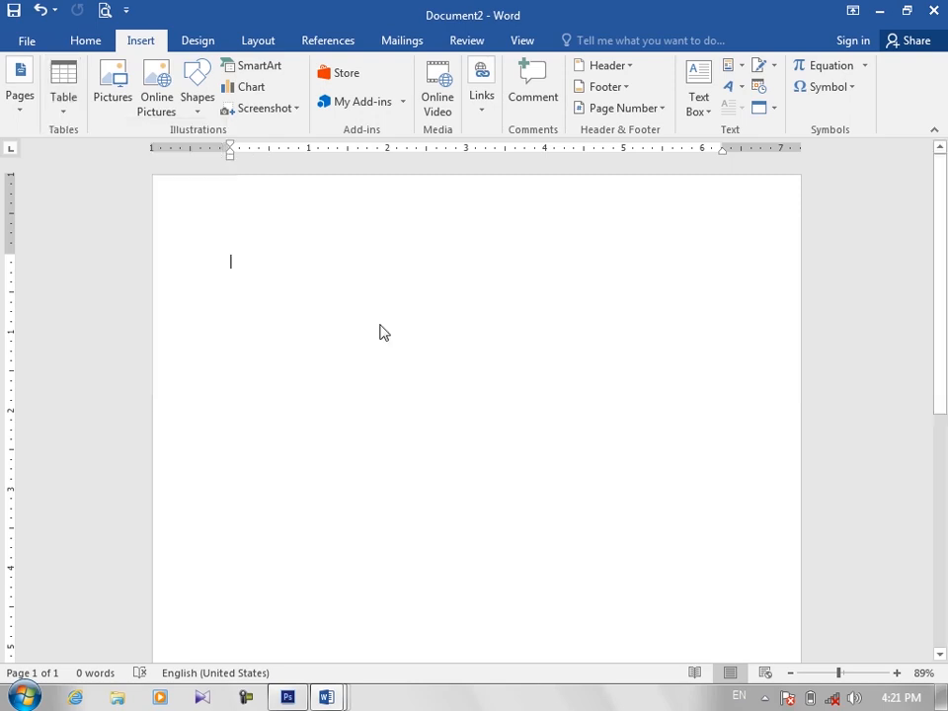
key(ctrl+z)
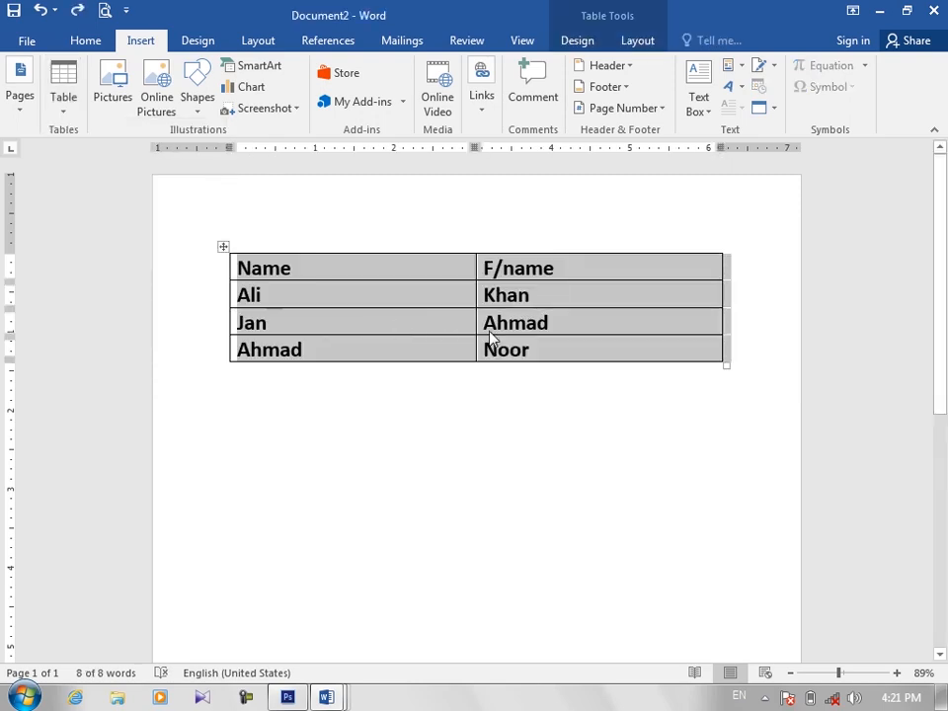
Step: Add six empty rows below the last row of the names table
click(439, 346)
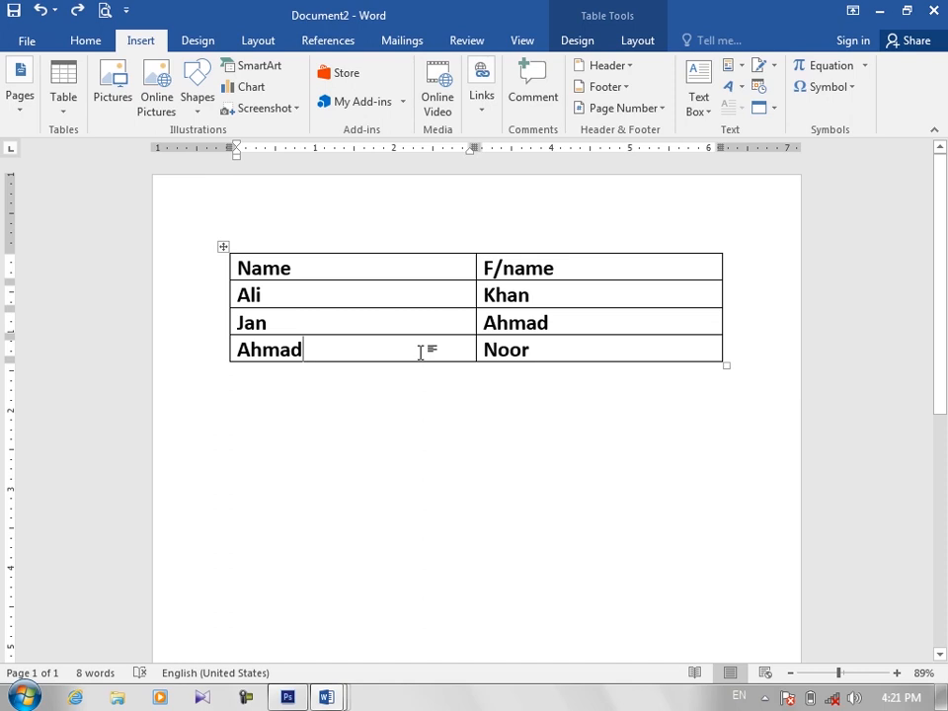
key(Tab)
key(Tab)
key(Tab)
key(Tab)
key(Tab)
key(Tab)
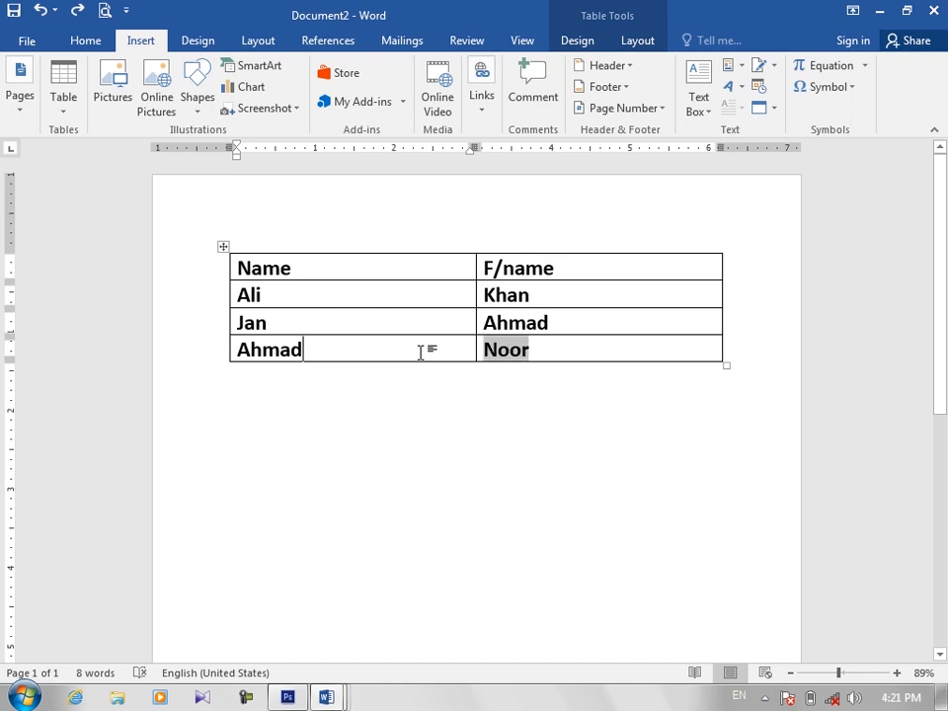
key(Tab)
key(Tab)
key(Tab)
key(Tab)
key(Tab)
key(Tab)
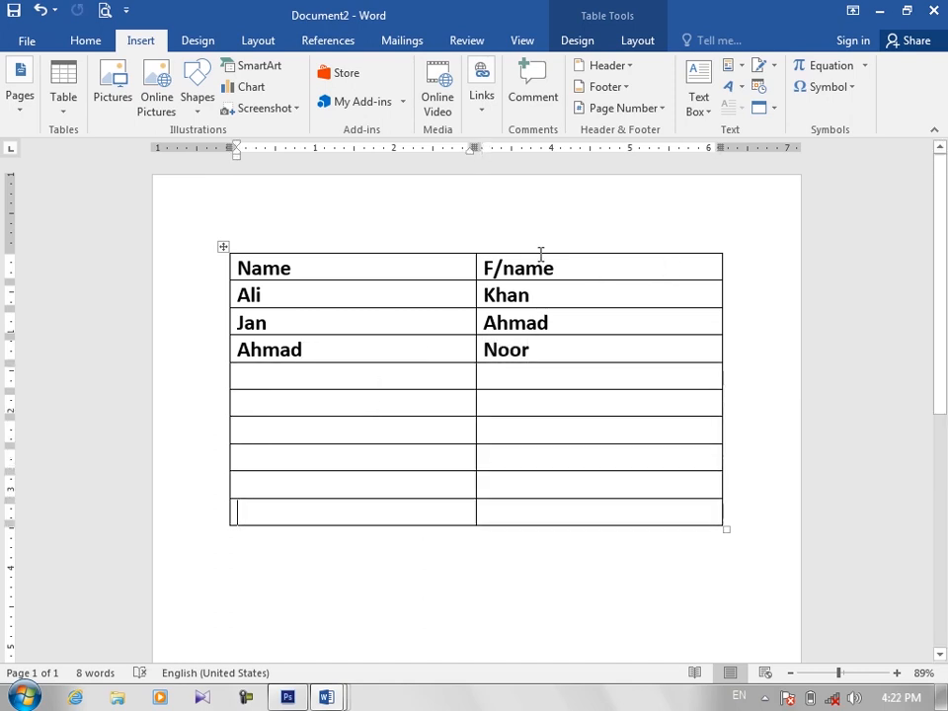
Step: Delete the whole names table and insert the built-in Tabular List Quick Table in its place
click(222, 250)
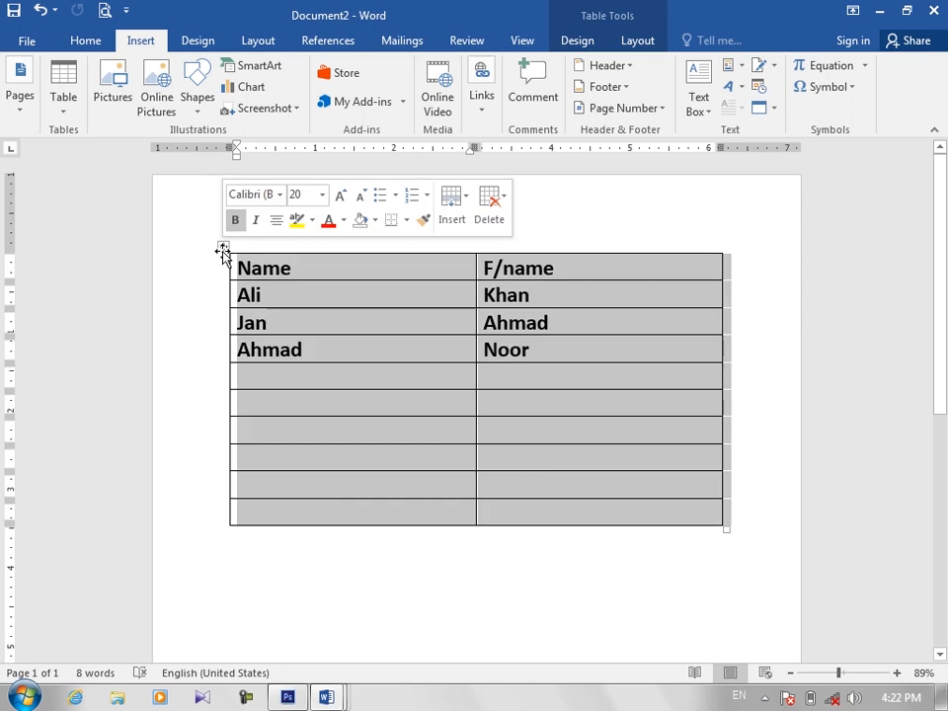
key(BackSpace)
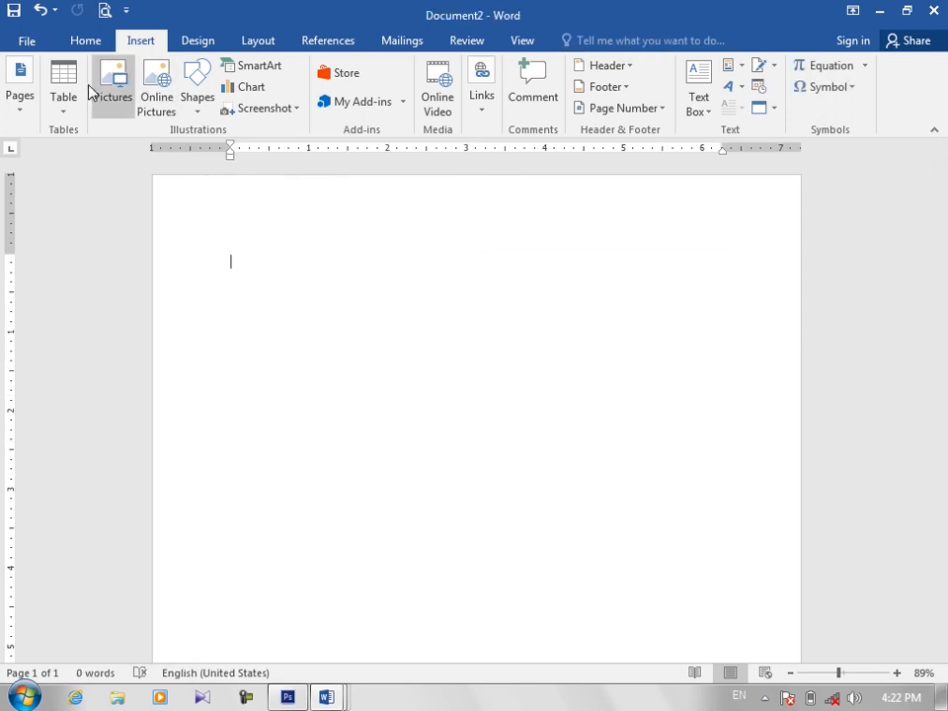
click(64, 107)
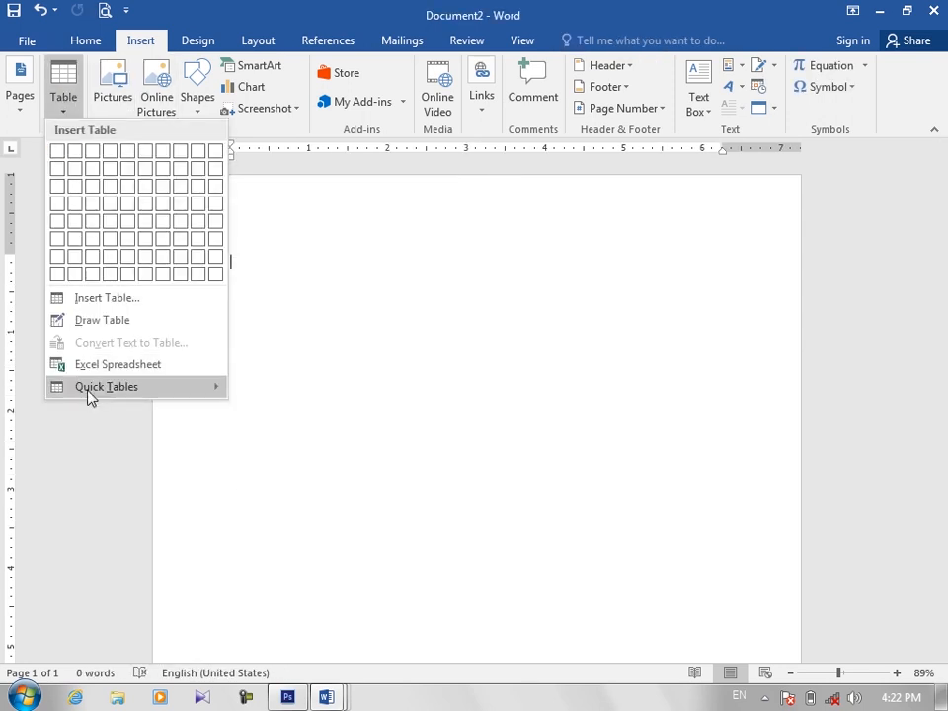
mouse_move(95, 393)
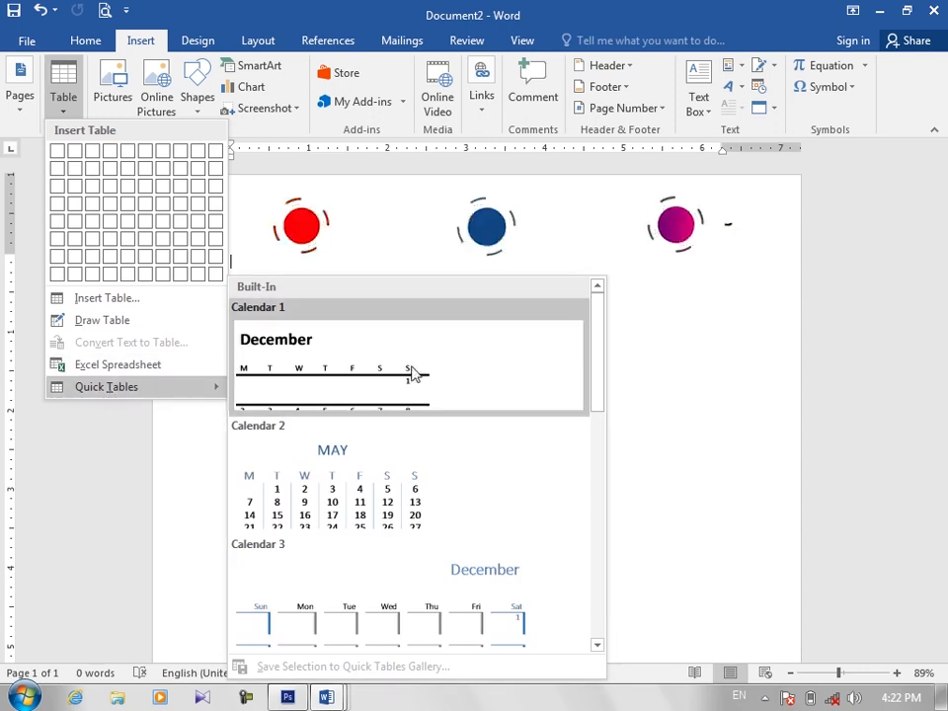
scroll(601, 371, down, 2)
scroll(612, 449, down, 5)
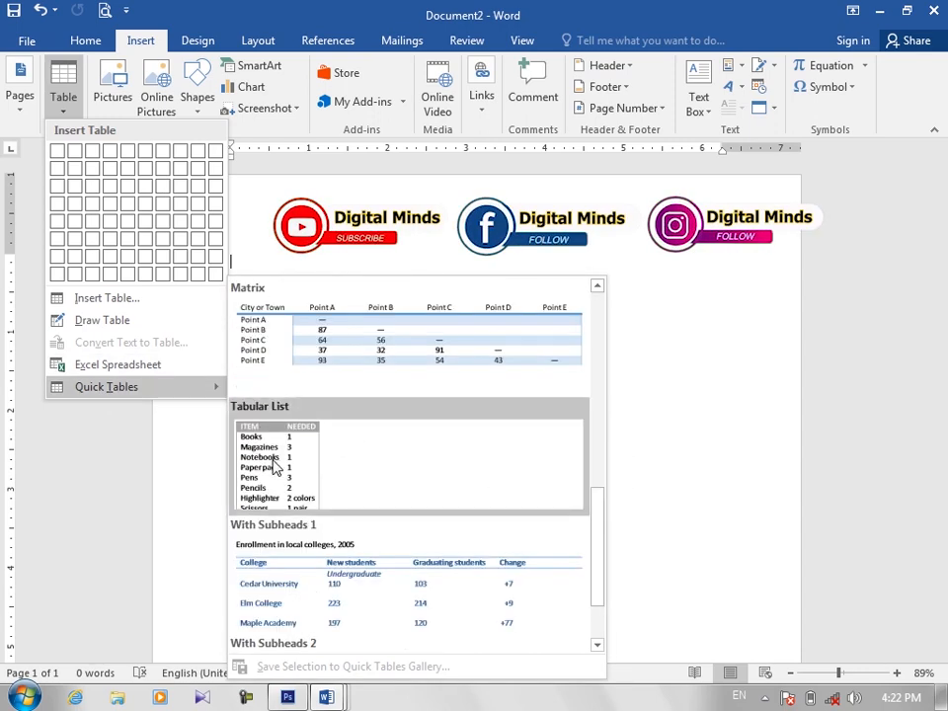
click(286, 464)
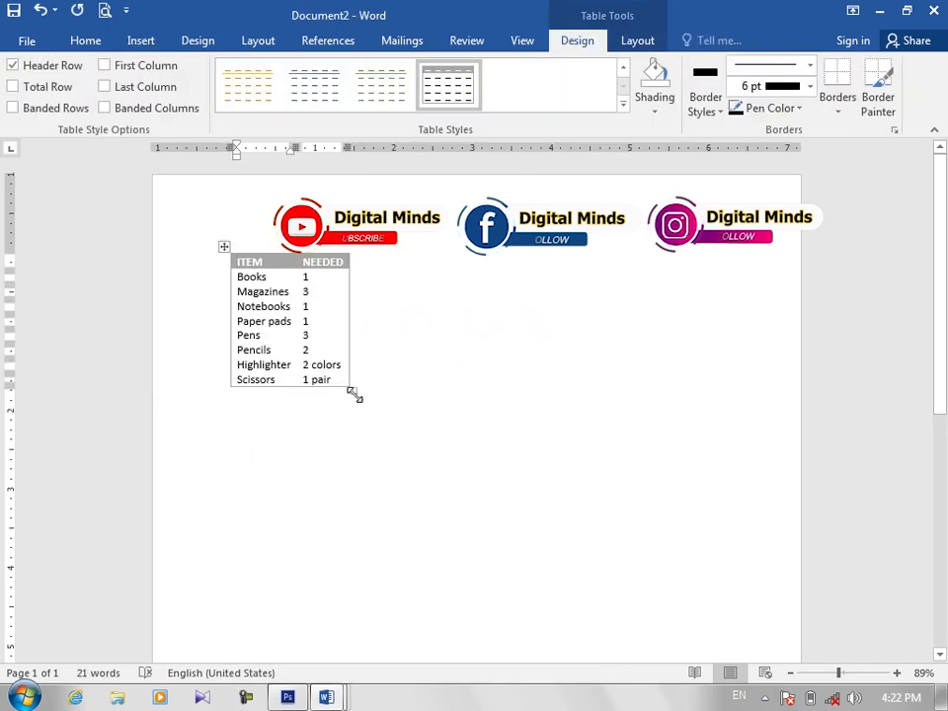
Step: Enlarge the Tabular List table to about 5 inches wide and select sample entries in its cells
drag(354, 392, 640, 549)
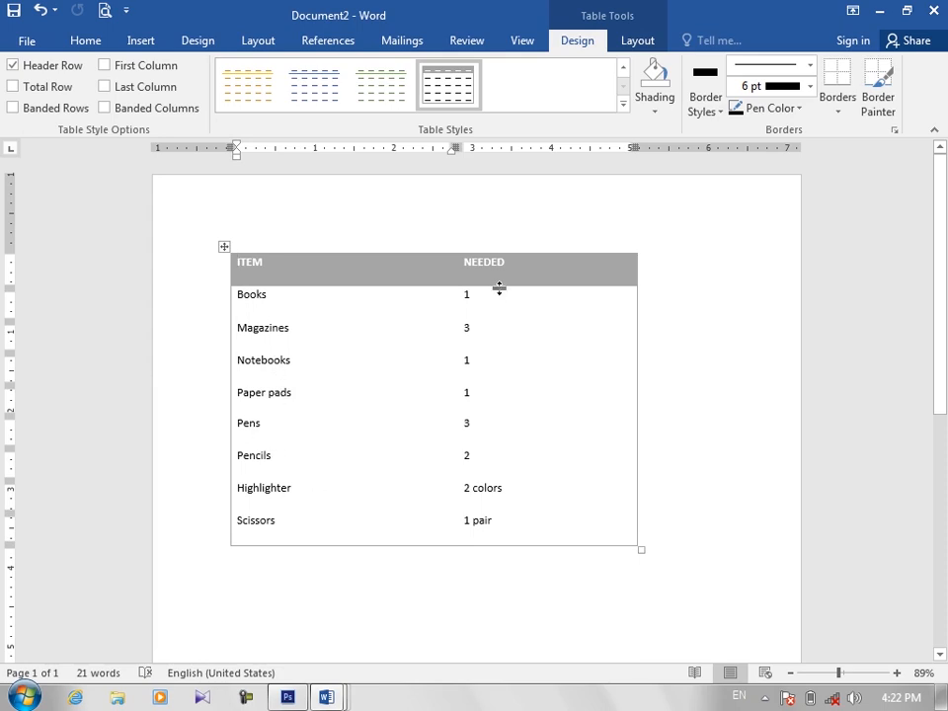
double_click(467, 294)
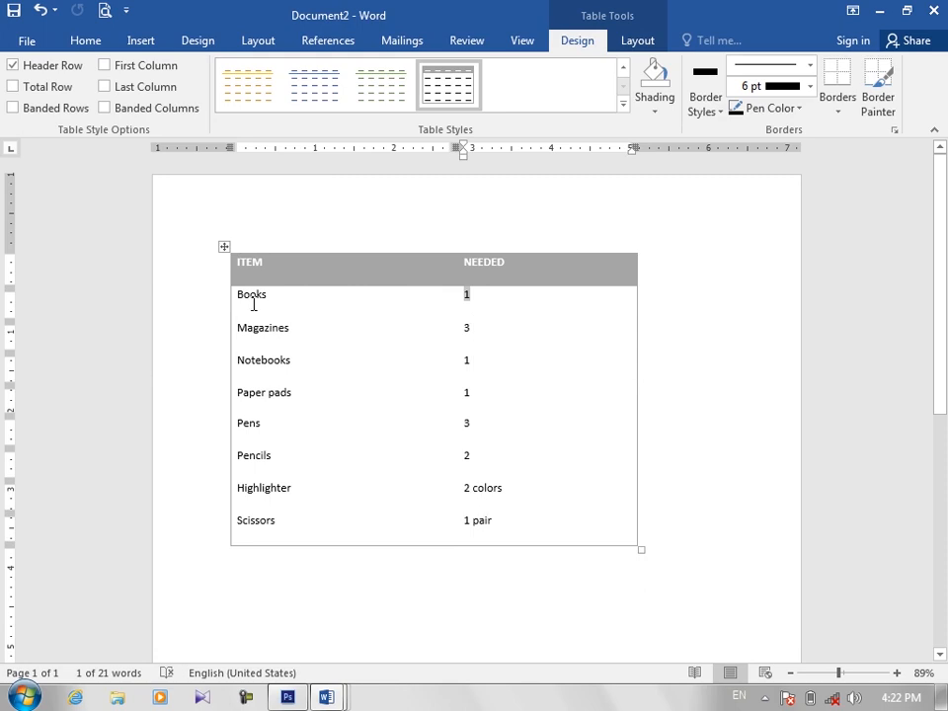
drag(247, 294, 282, 395)
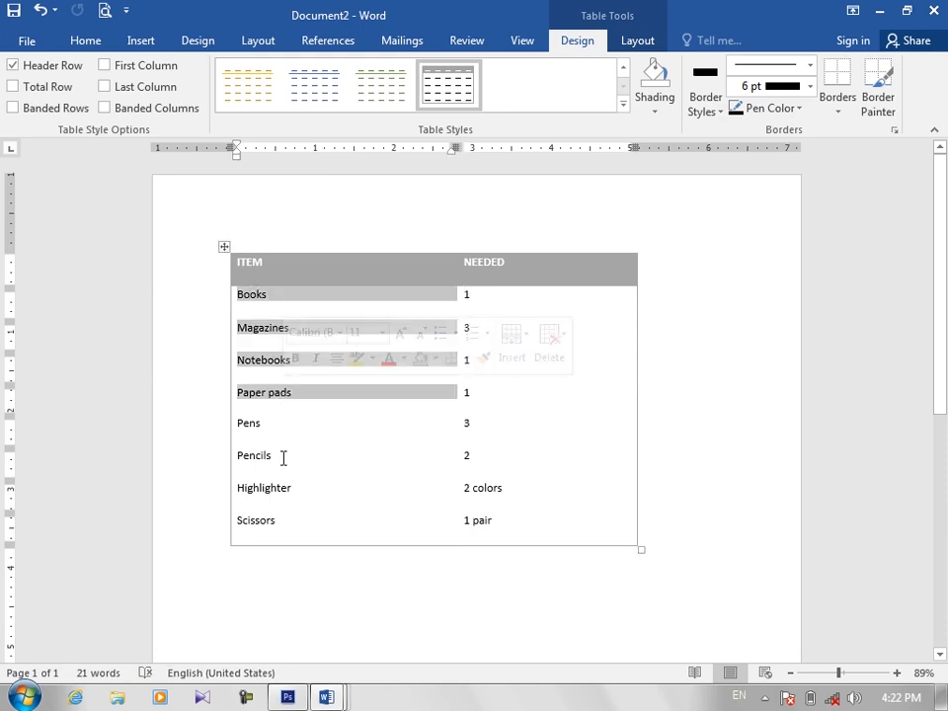
click(479, 266)
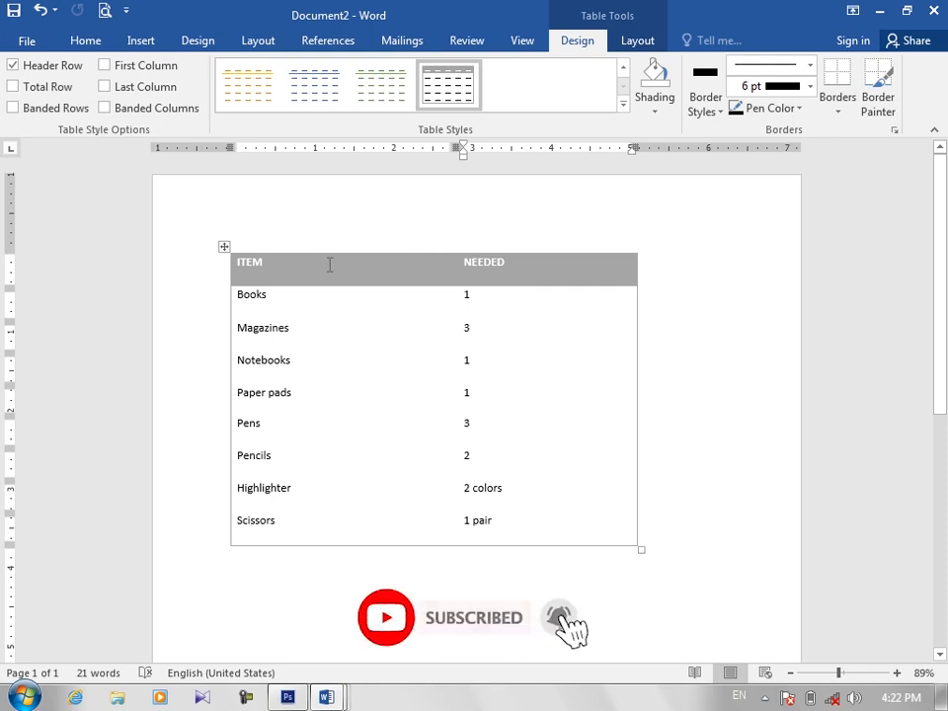
Step: Delete the Tabular List table and insert the With Subheads 1 Quick Table instead
click(223, 247)
key(BackSpace)
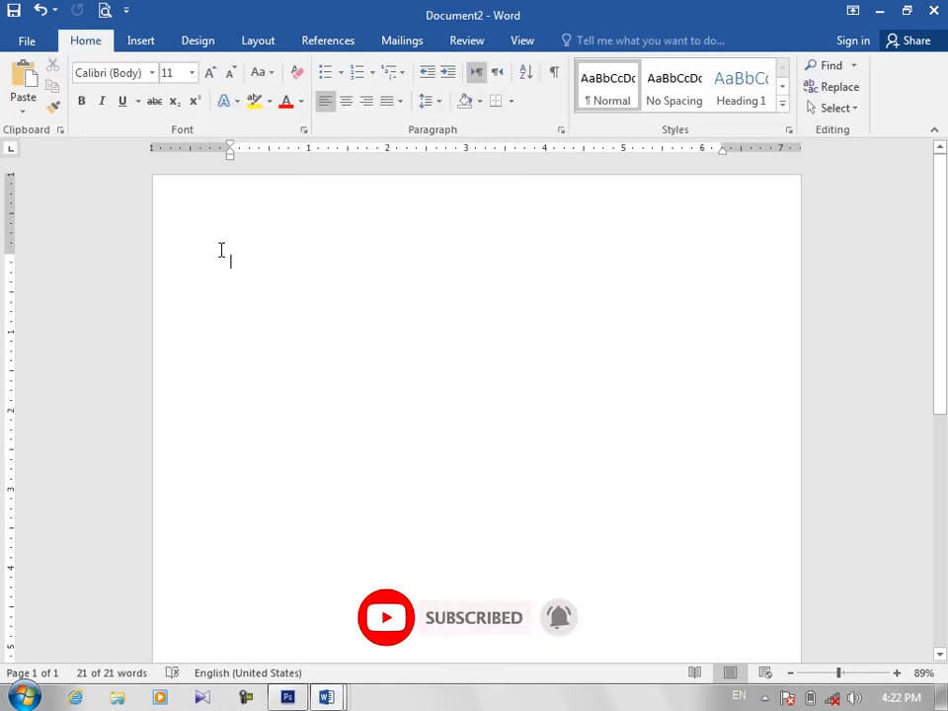
click(152, 39)
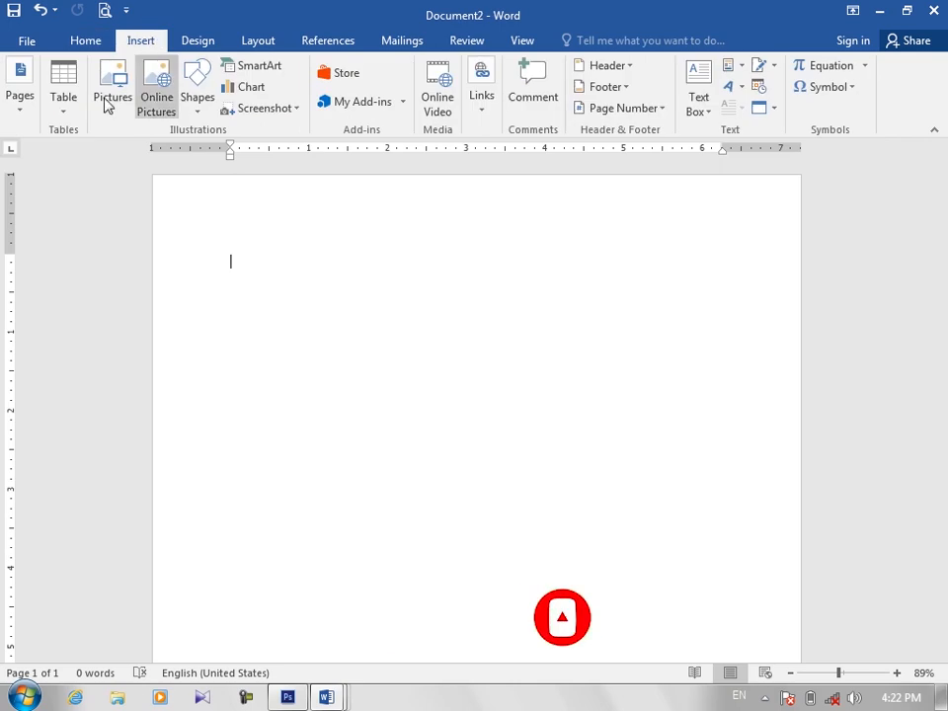
click(64, 119)
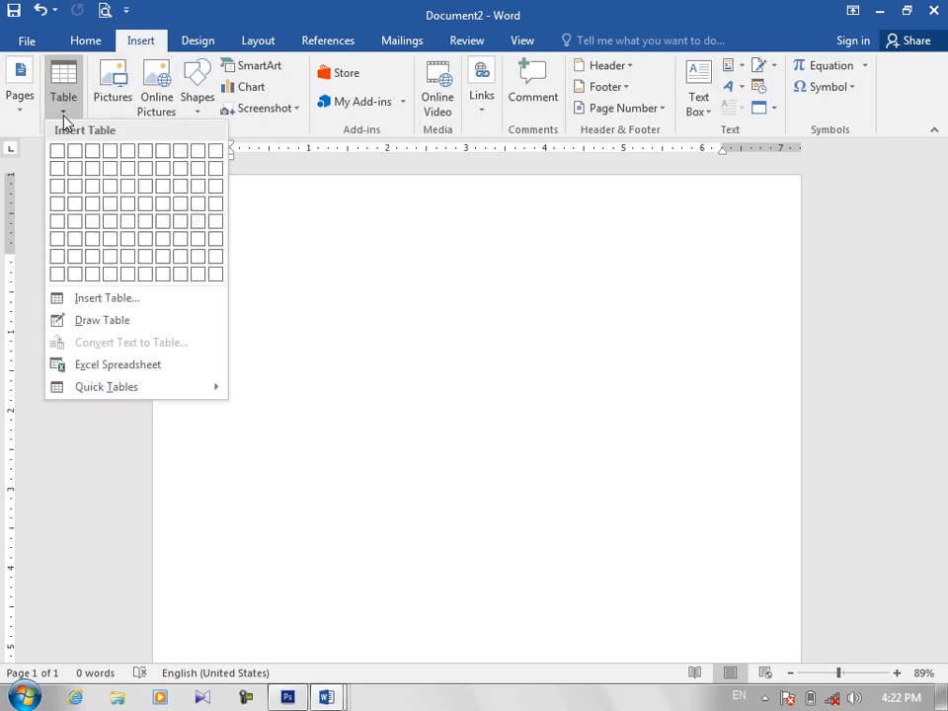
mouse_move(153, 392)
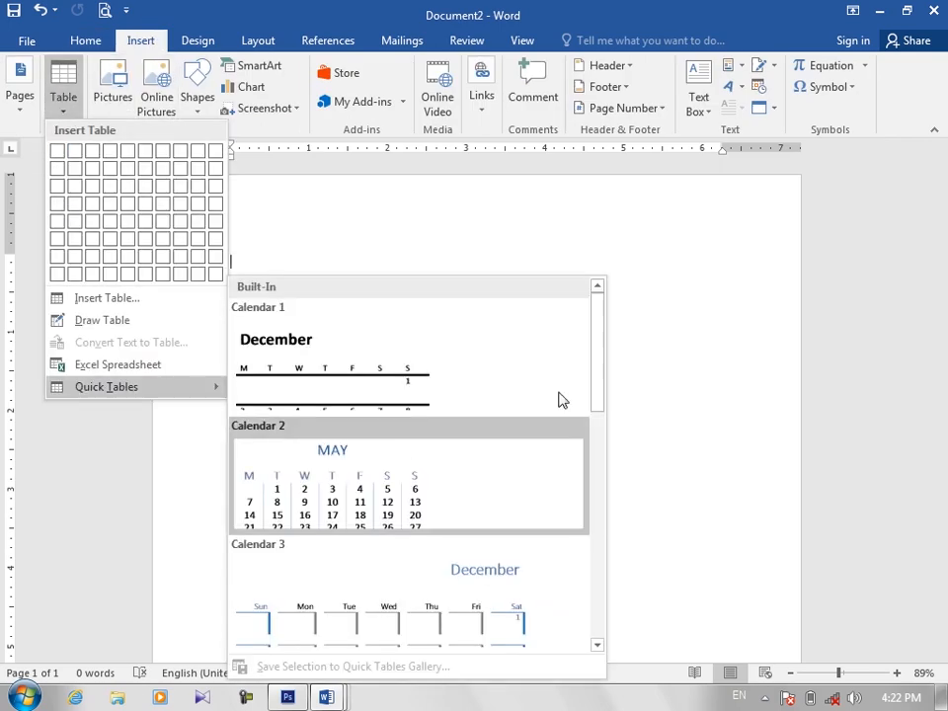
scroll(493, 474, down, 5)
click(474, 506)
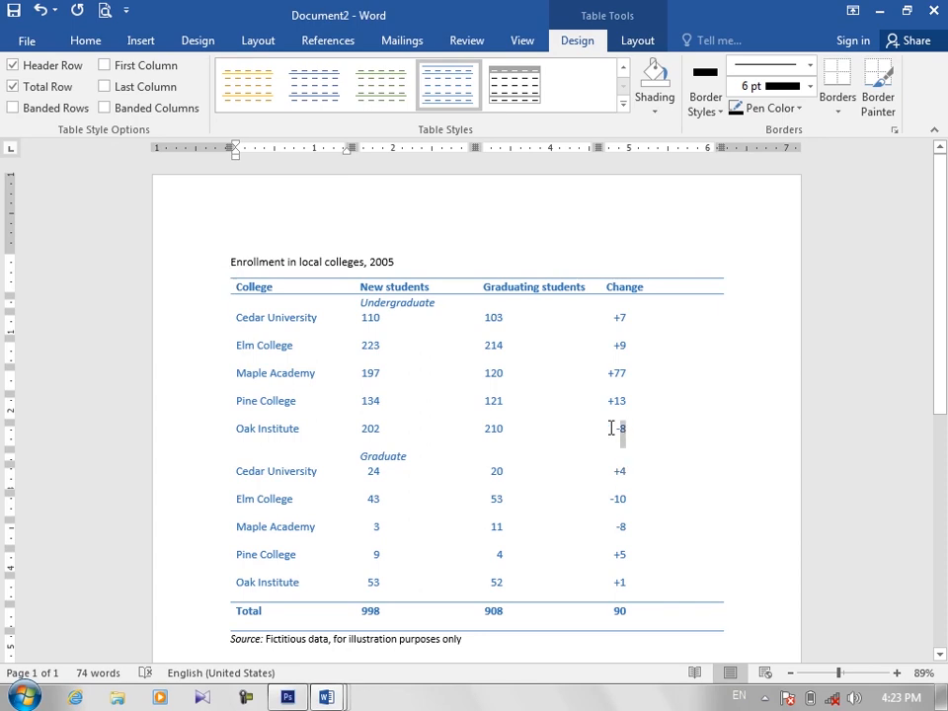
Step: Select the individual values in the undergraduate Oak Institute row of the enrollment table
drag(611, 427, 612, 428)
drag(364, 427, 381, 427)
drag(503, 428, 501, 427)
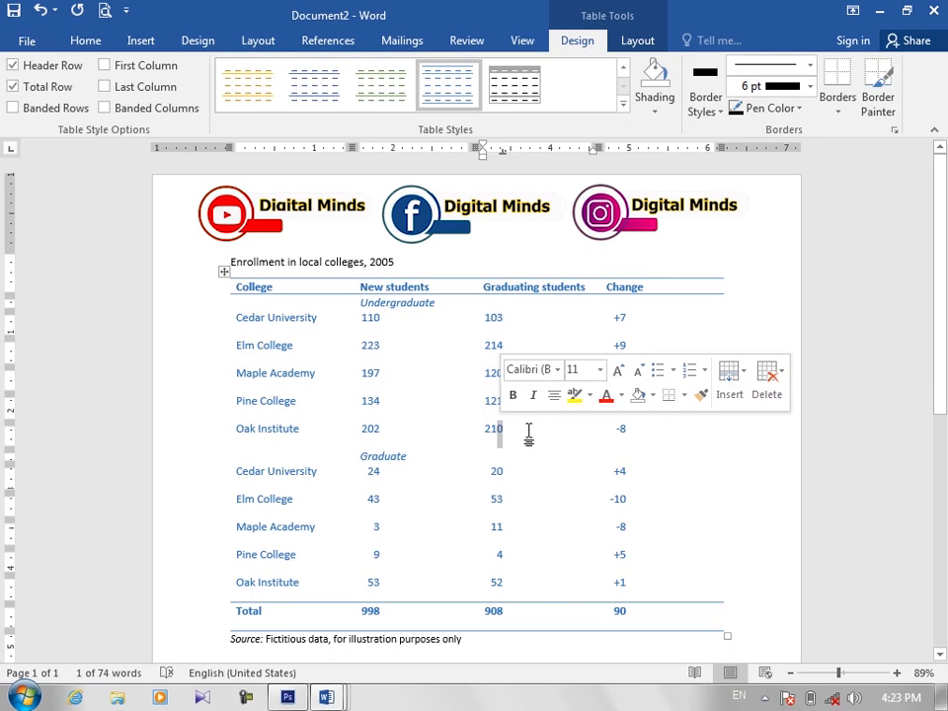
click(602, 430)
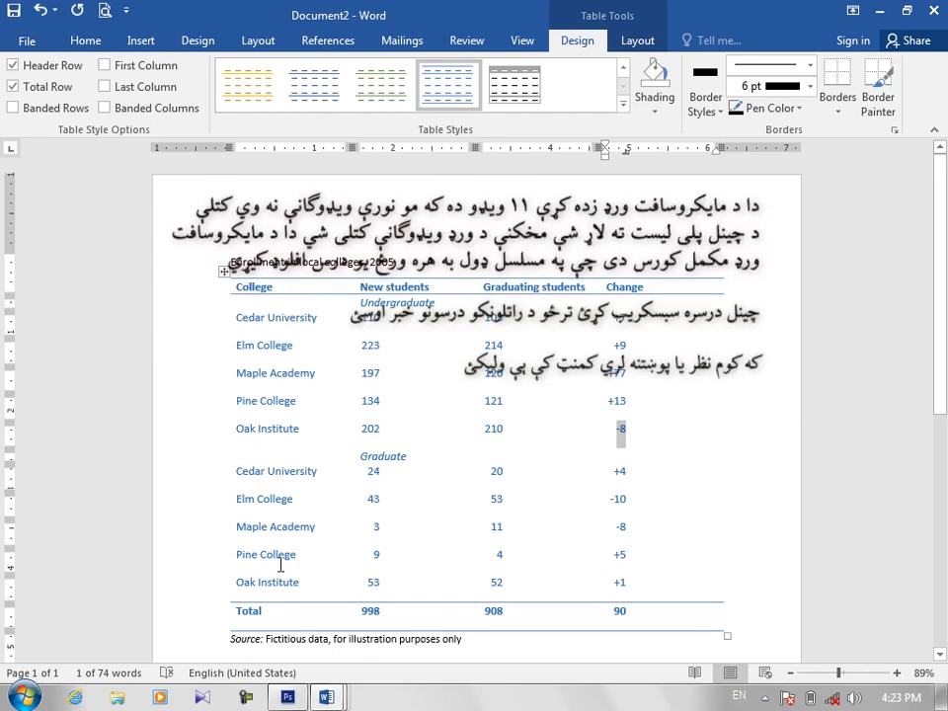
Step: Delete the entire college enrollment table together with its title and source note
click(225, 273)
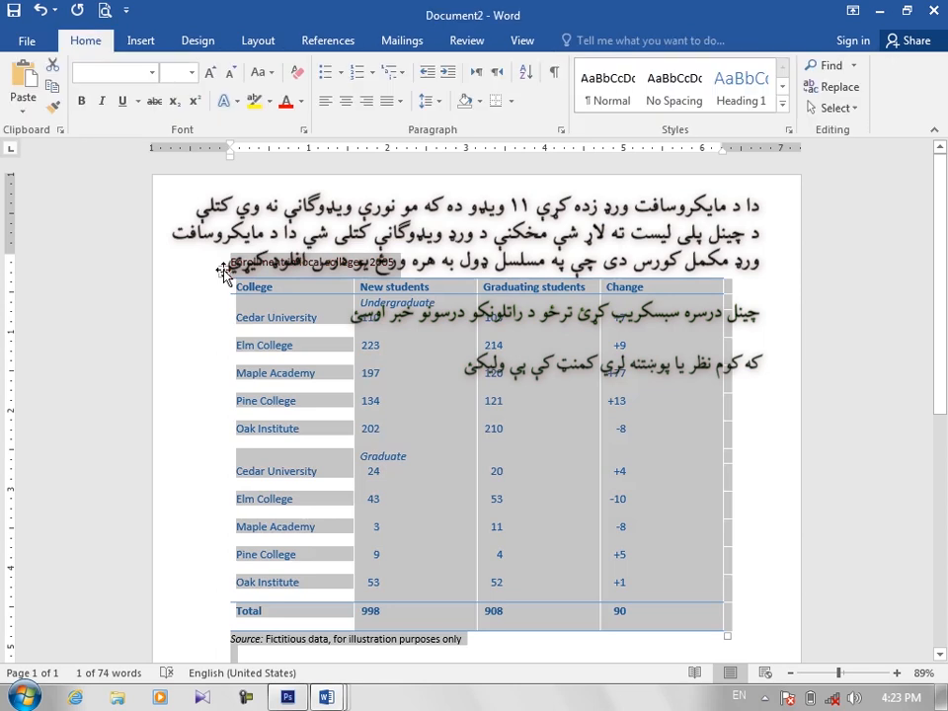
key(BackSpace)
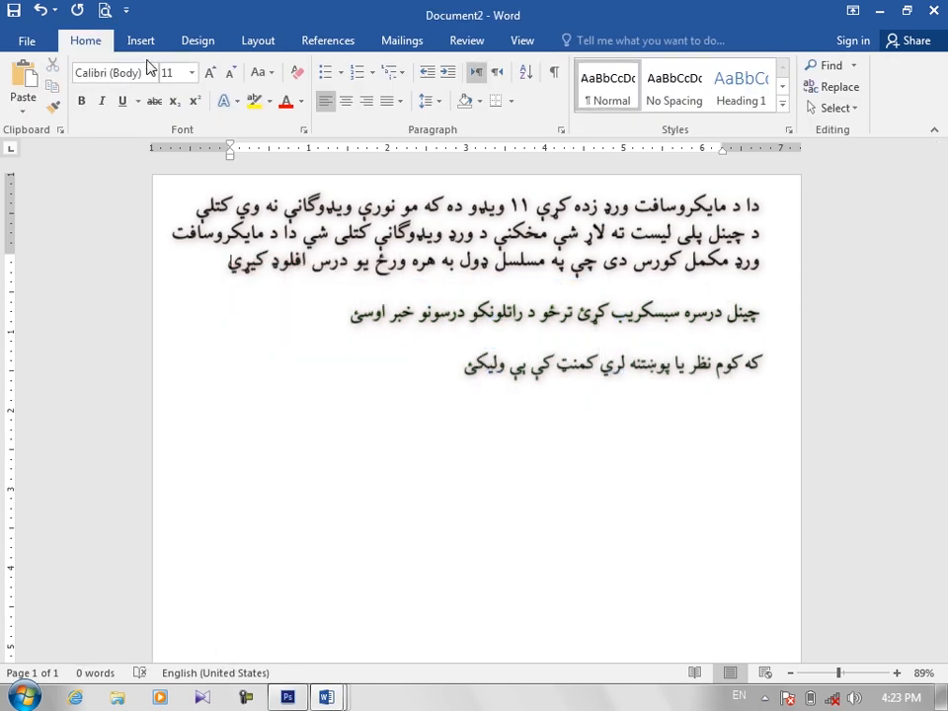
click(142, 41)
click(65, 110)
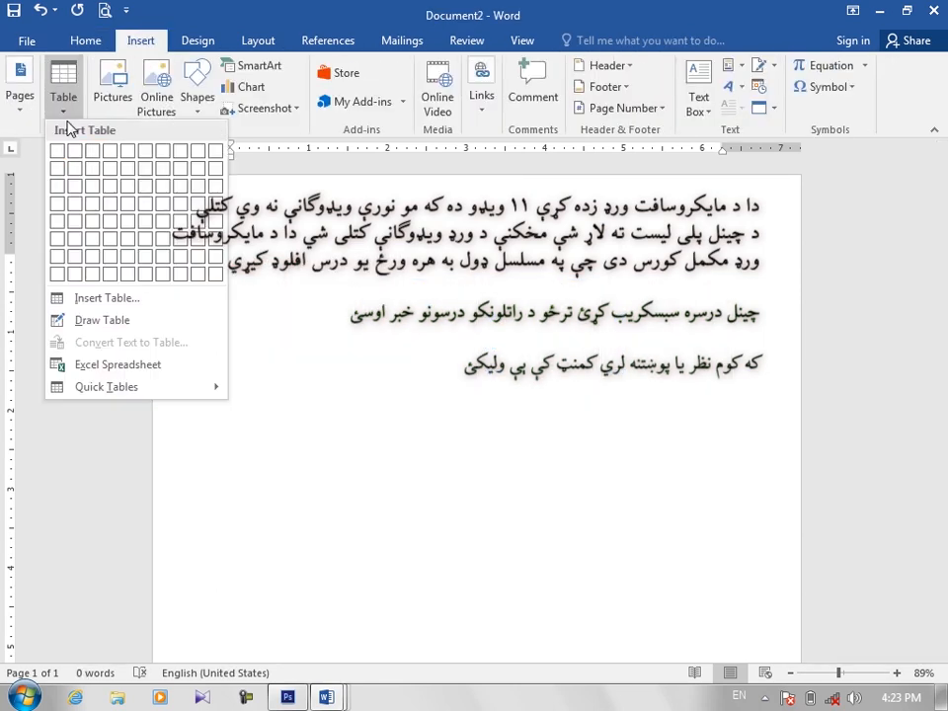
click(197, 238)
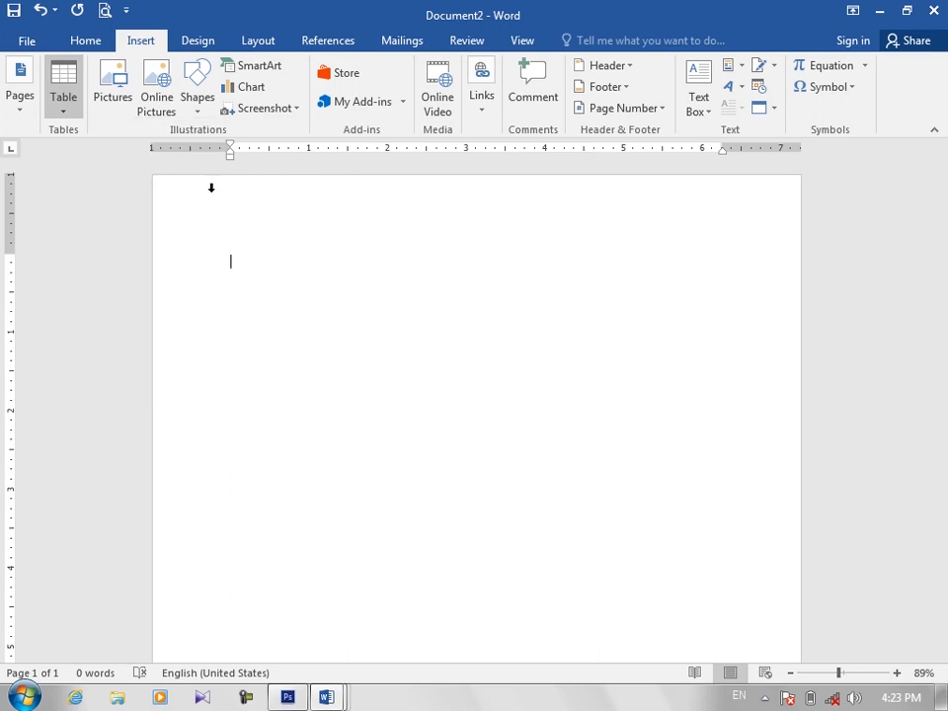